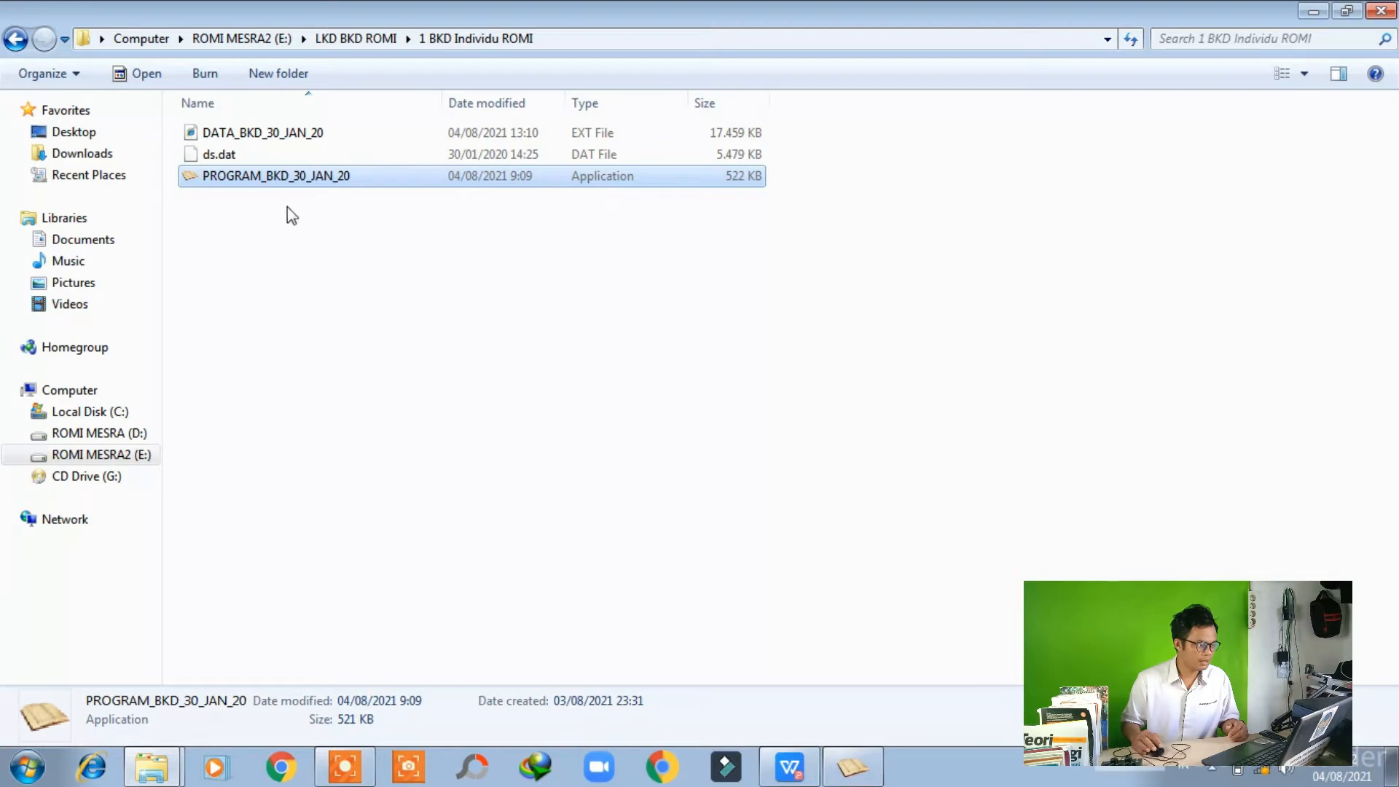
Launch PROGRAM_BKD_30_JAN_20 and log in with the lecturer's account name and password
{"action": "double_click", "coordinate": [314, 181]}
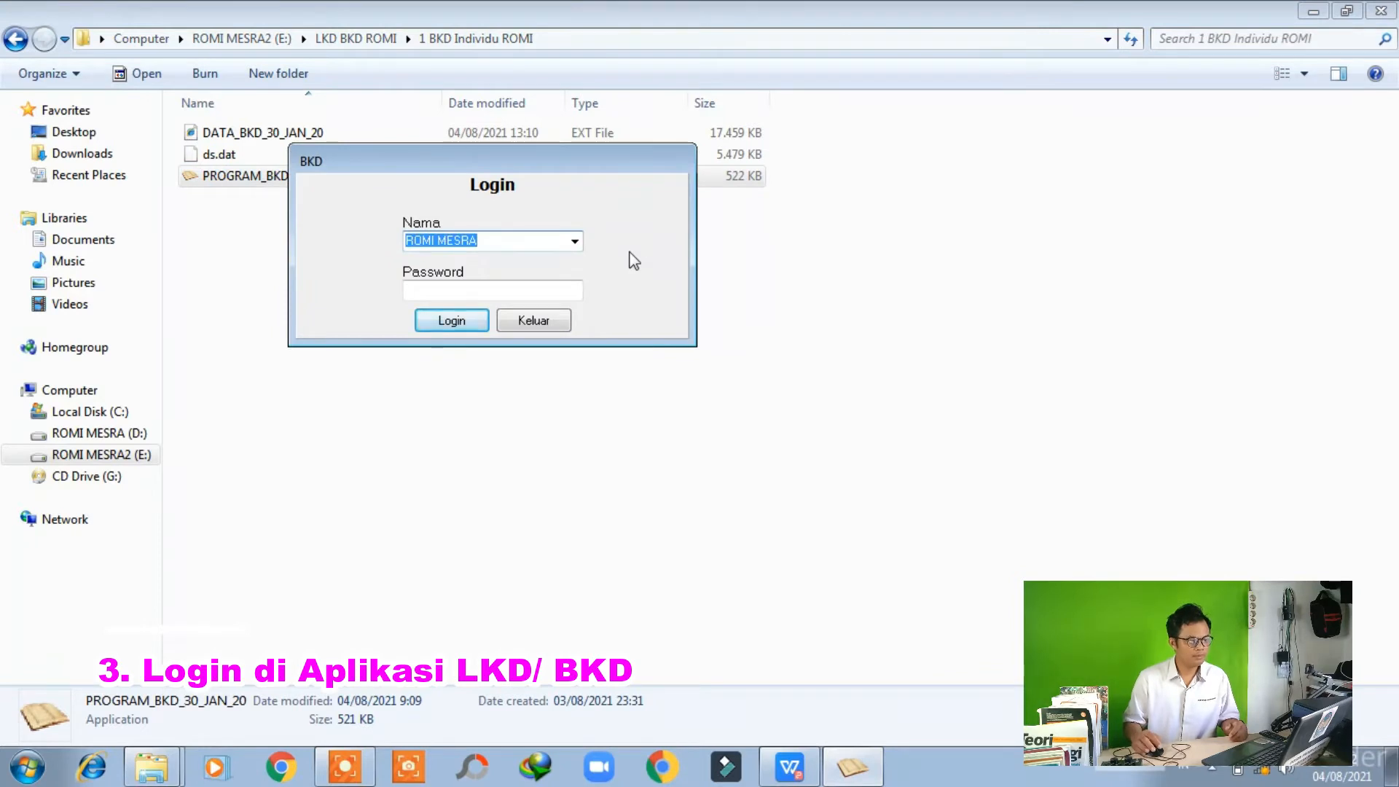
{"action": "left_click", "coordinate": [537, 244]}
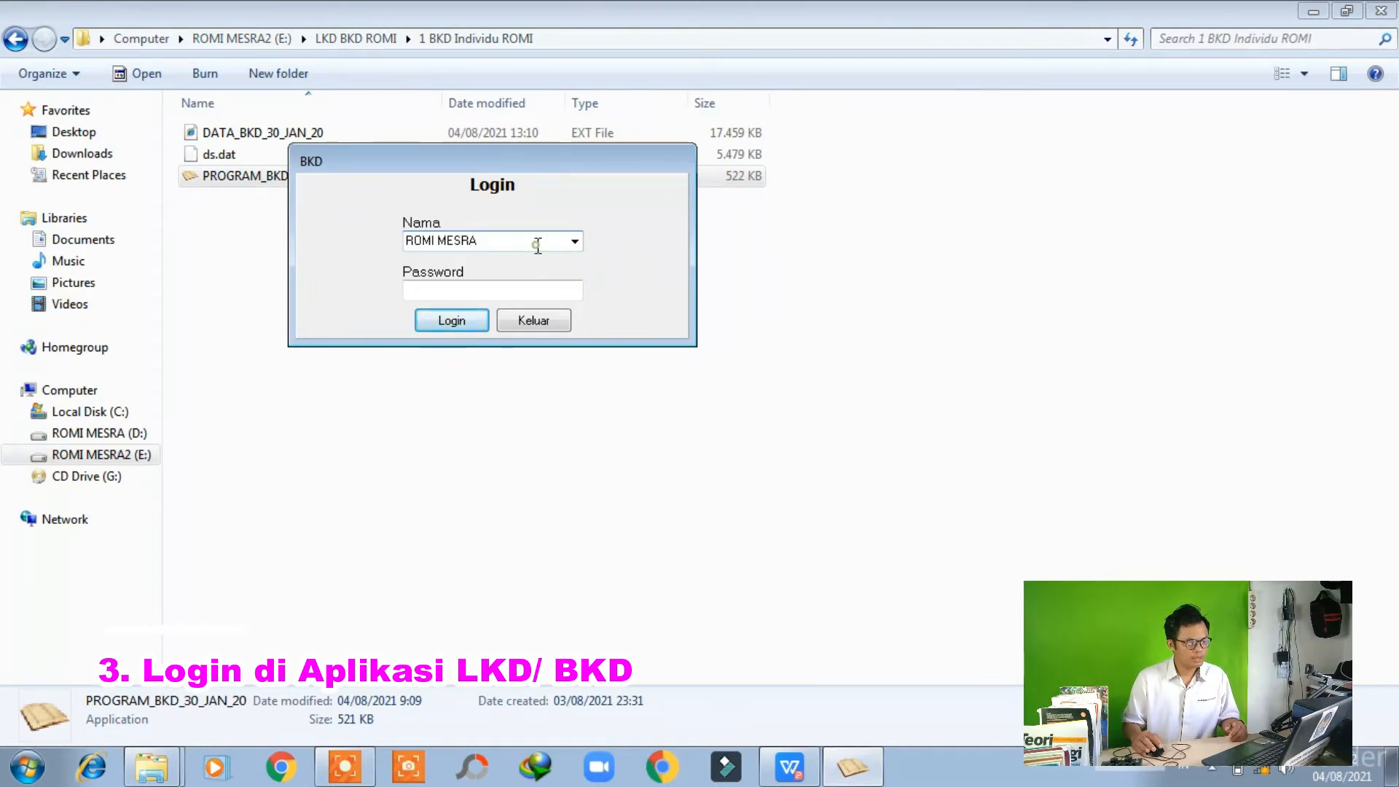
{"action": "double_click", "coordinate": [534, 240]}
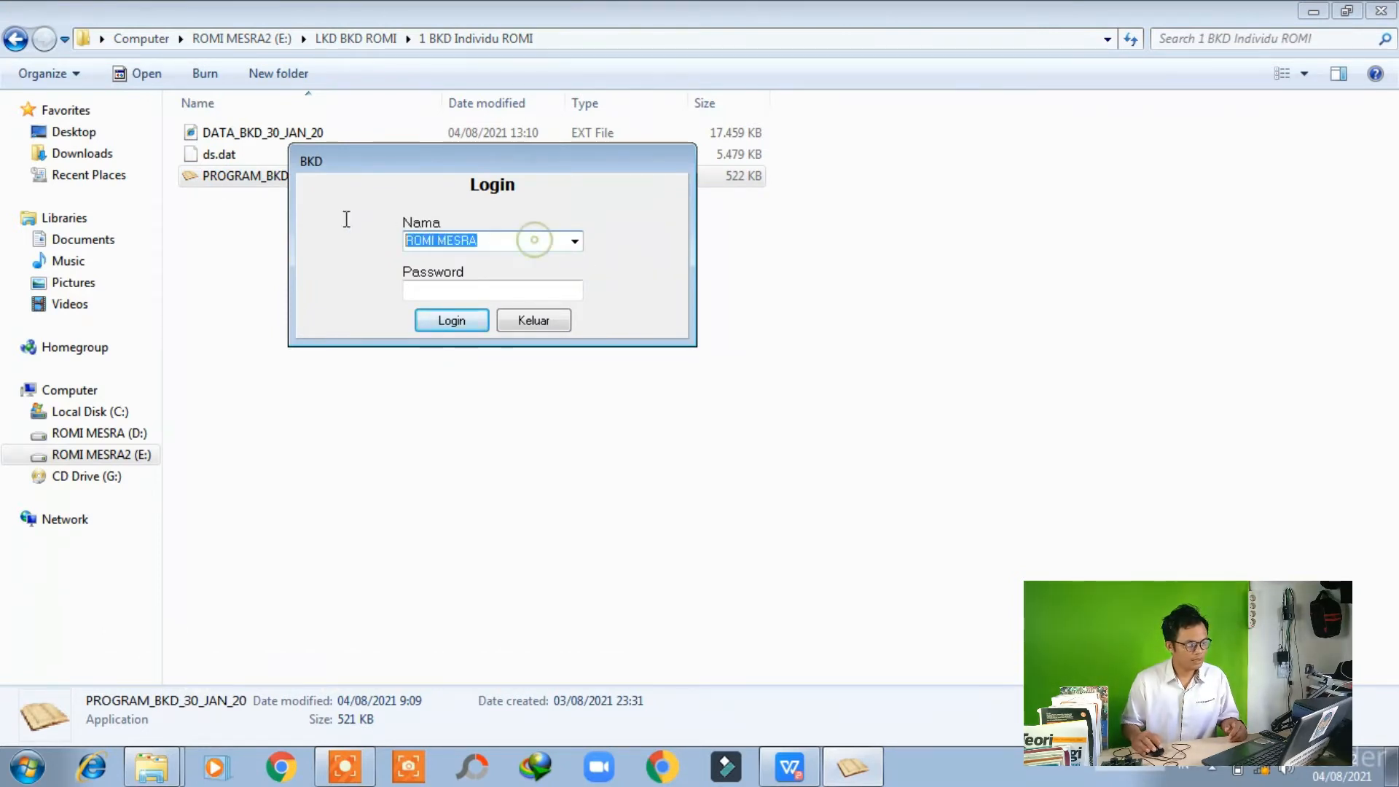
{"action": "left_click", "coordinate": [543, 240]}
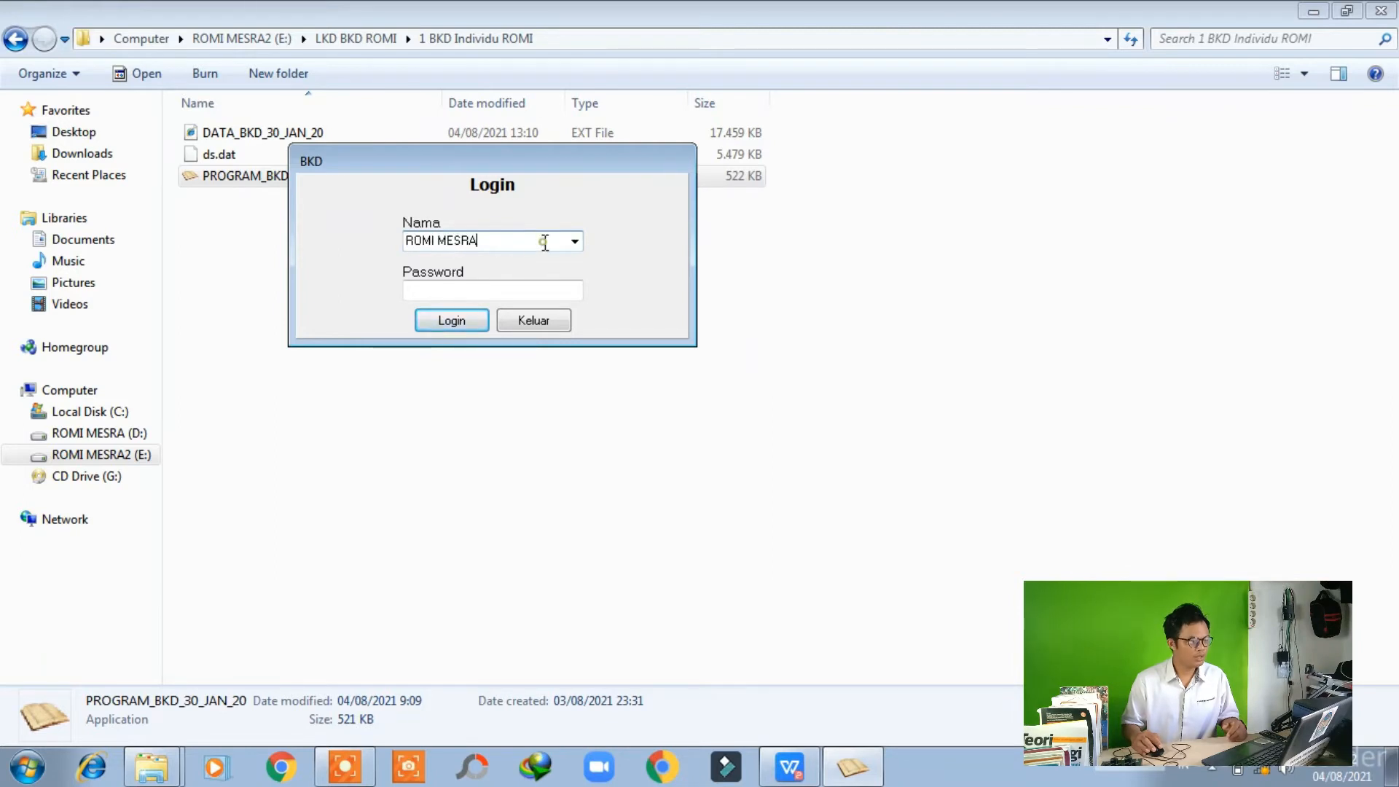
{"action": "left_click", "coordinate": [537, 287]}
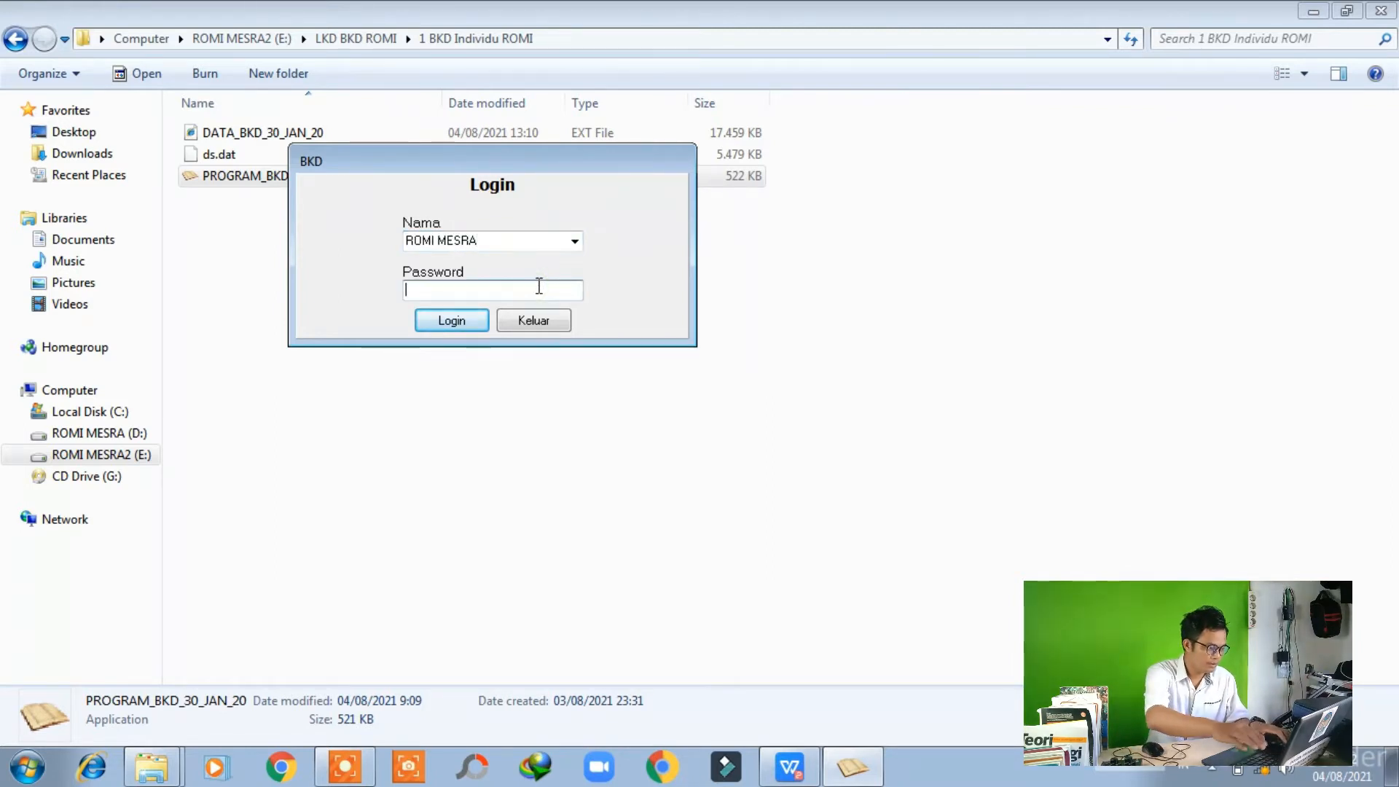
{"action": "type", "text": "*******"}
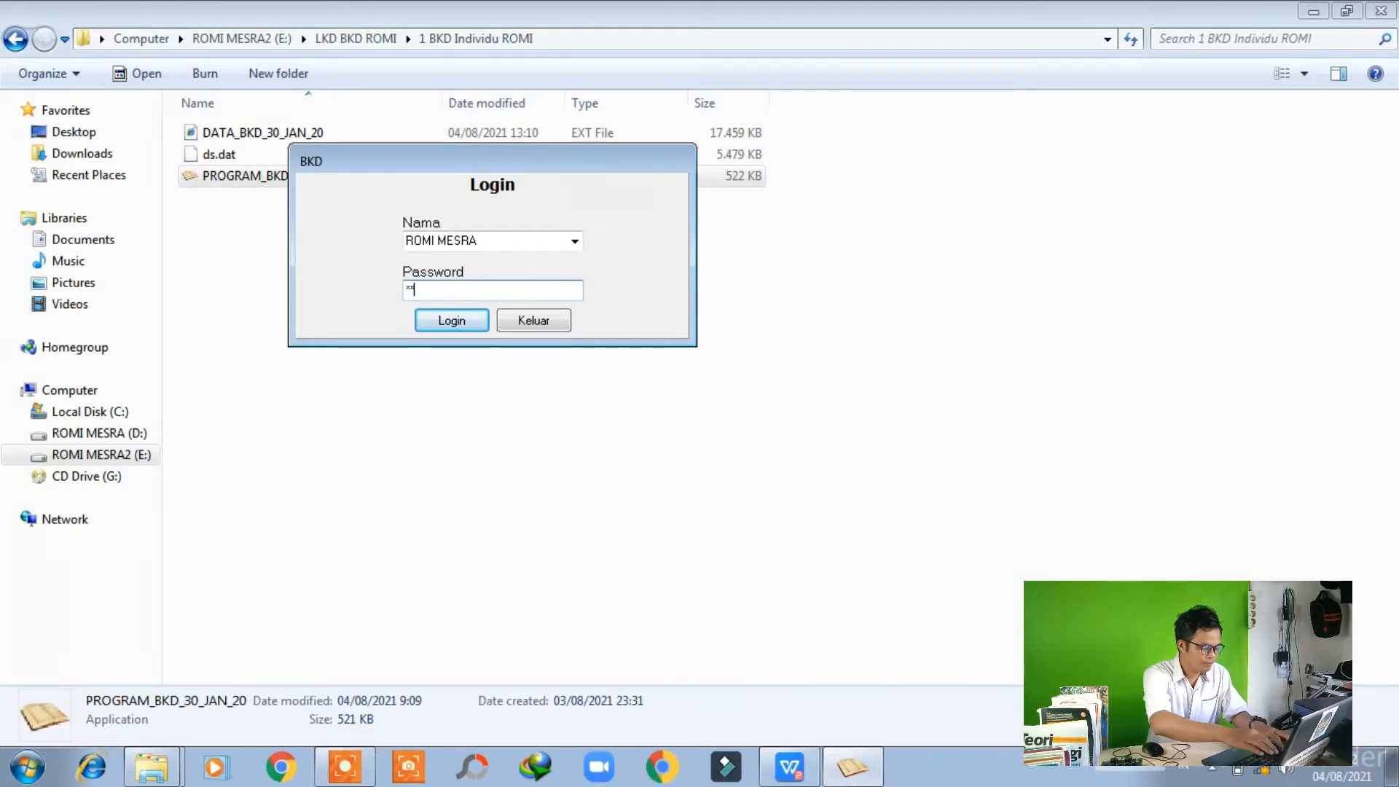
{"action": "type", "text": "****"}
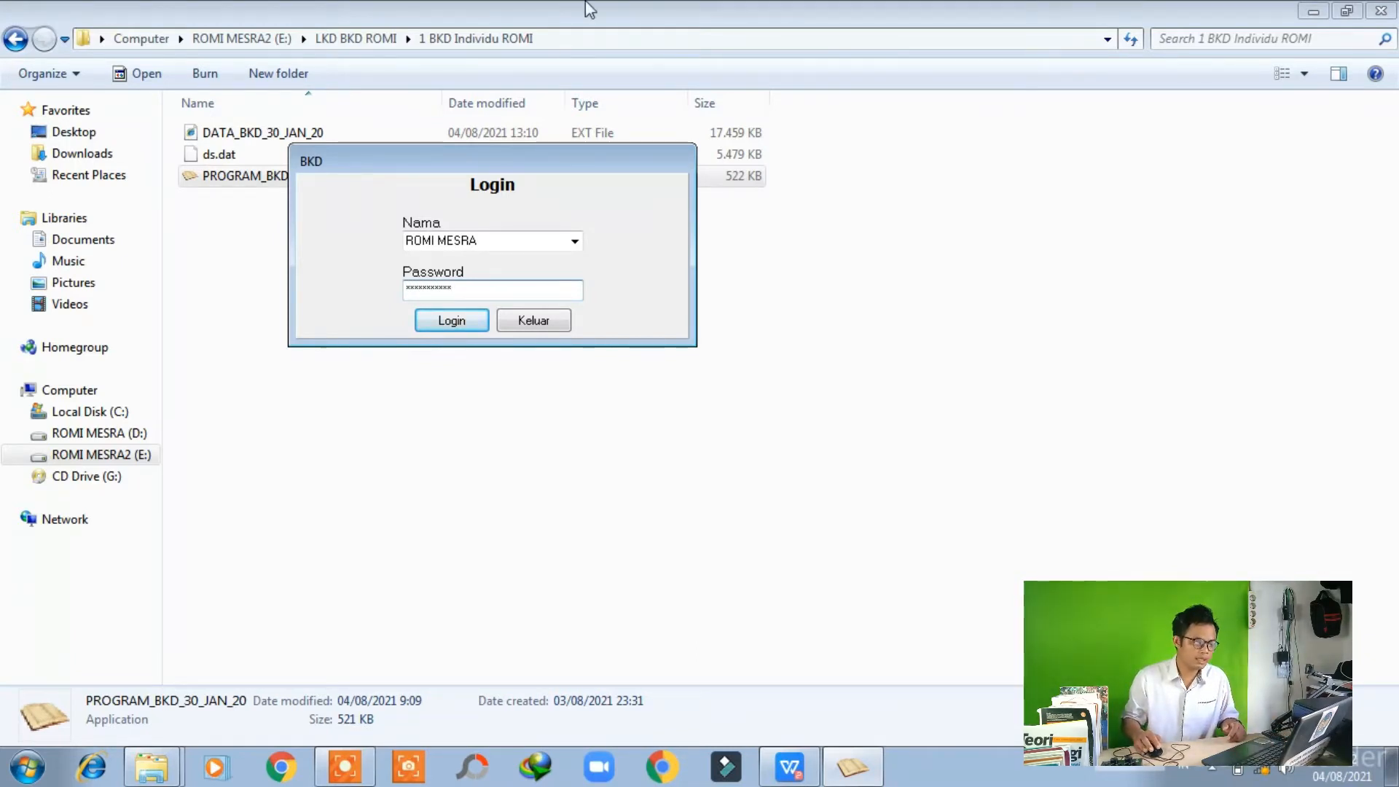
{"action": "left_click", "coordinate": [466, 325]}
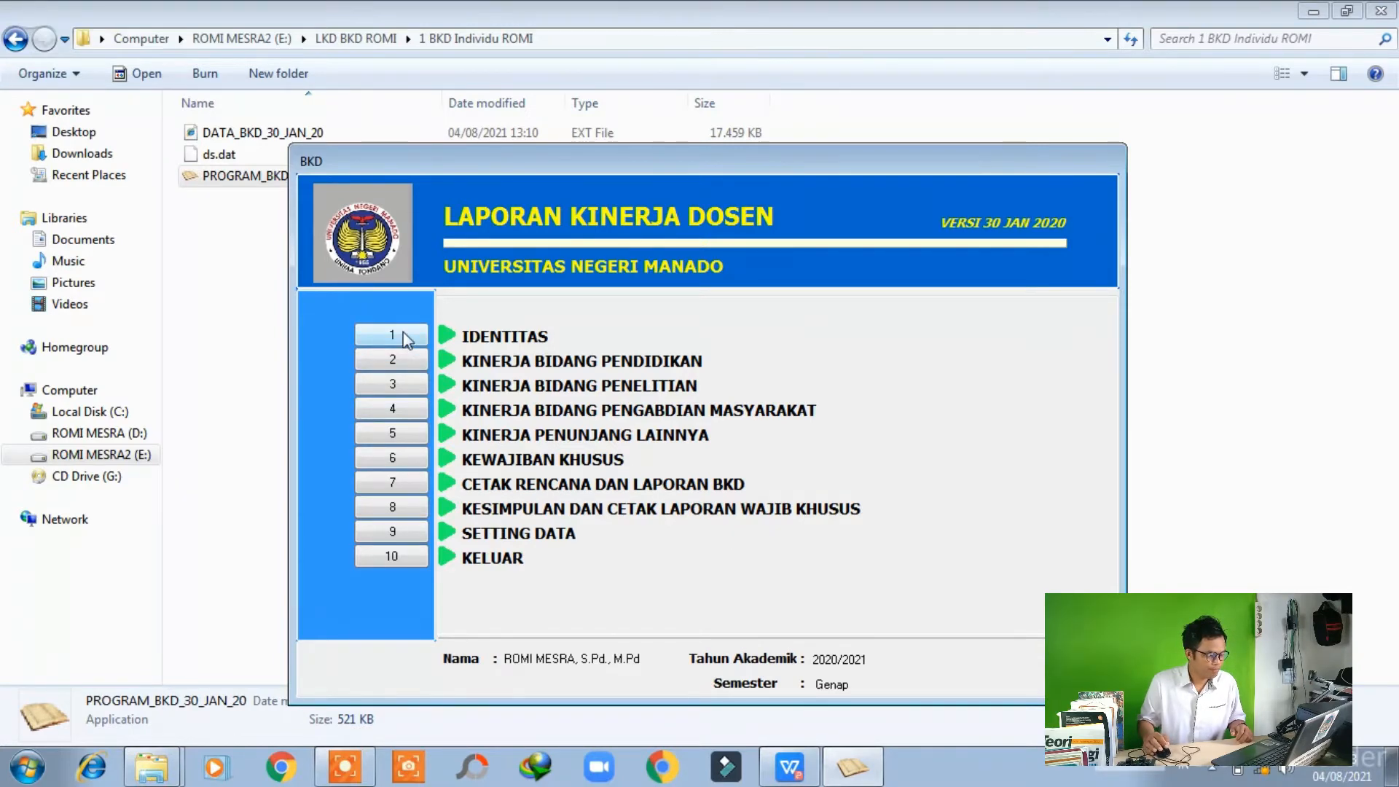
Open the higher-education institution identity form in Setting Data and review the institution name and the available institution types
{"action": "left_click", "coordinate": [389, 539]}
{"action": "left_click", "coordinate": [446, 605]}
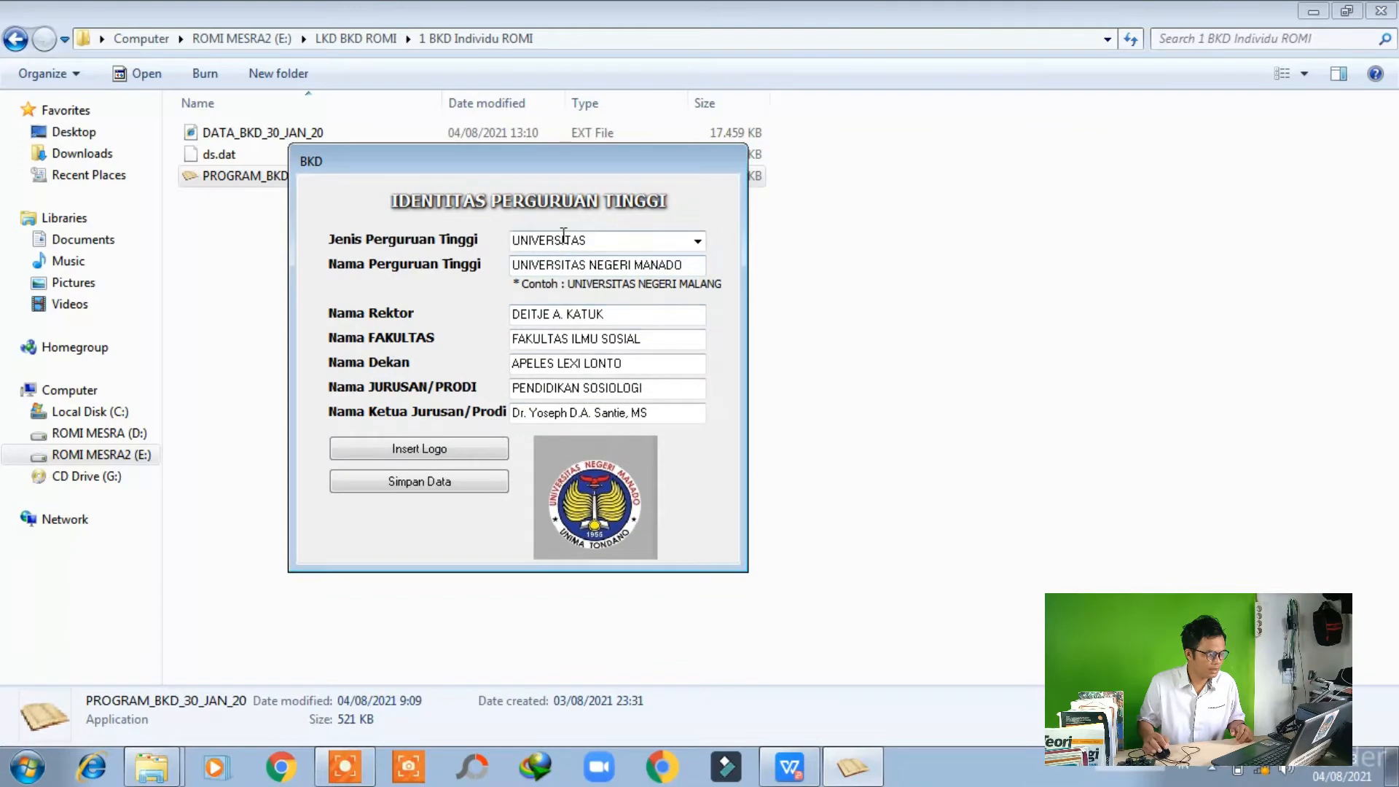
{"action": "double_click", "coordinate": [521, 240]}
{"action": "left_click", "coordinate": [547, 265]}
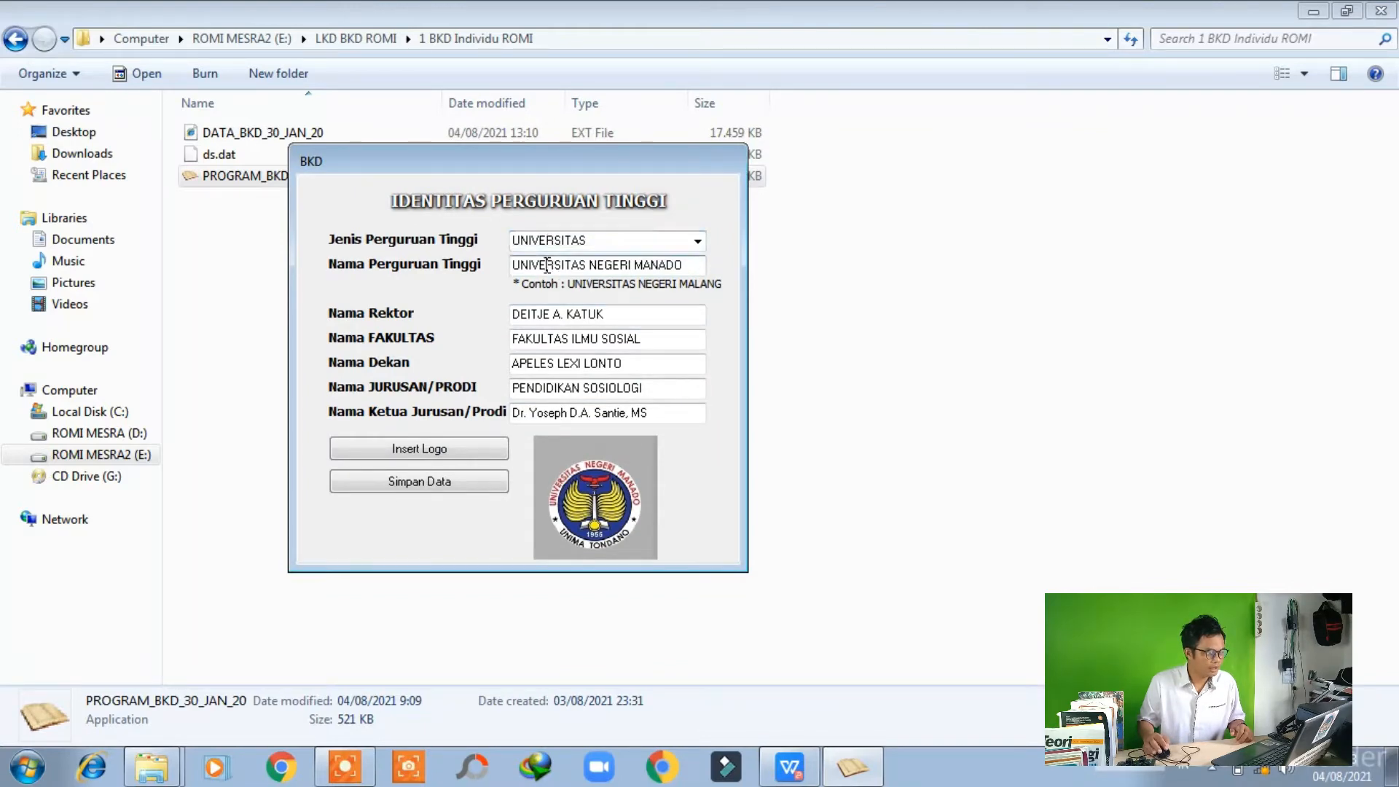
{"action": "left_click", "coordinate": [569, 242]}
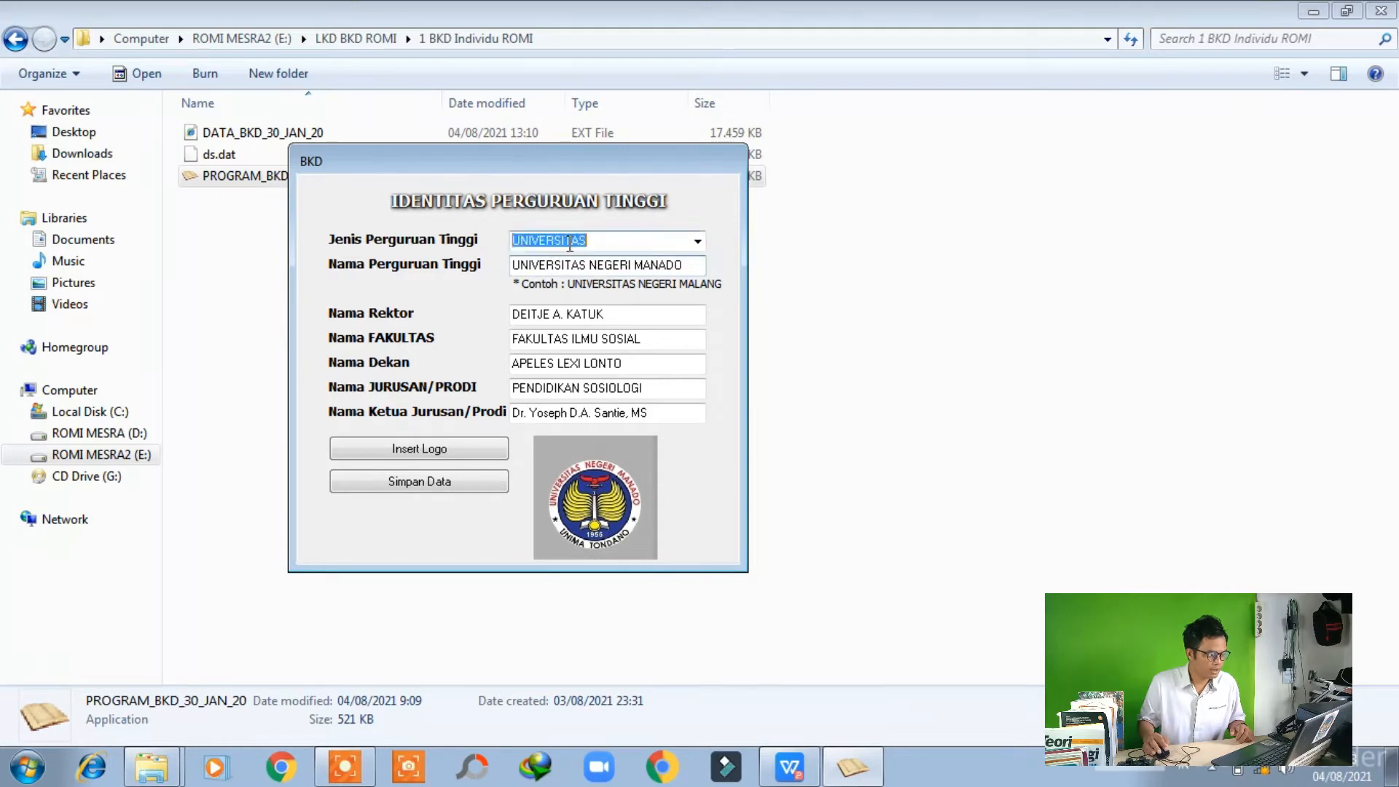
{"action": "left_click", "coordinate": [697, 241]}
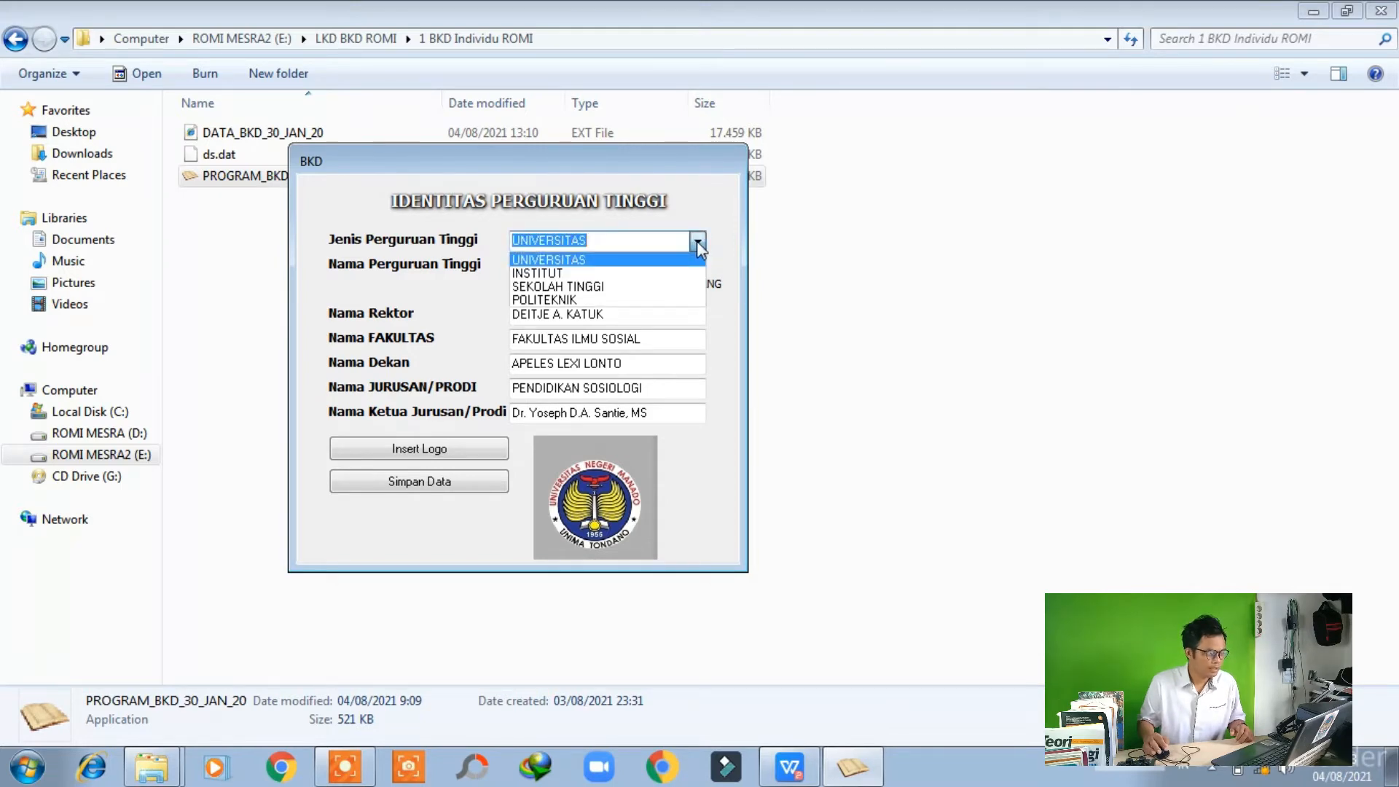
{"action": "left_click", "coordinate": [698, 243]}
{"action": "left_click", "coordinate": [697, 243]}
{"action": "left_click", "coordinate": [697, 243]}
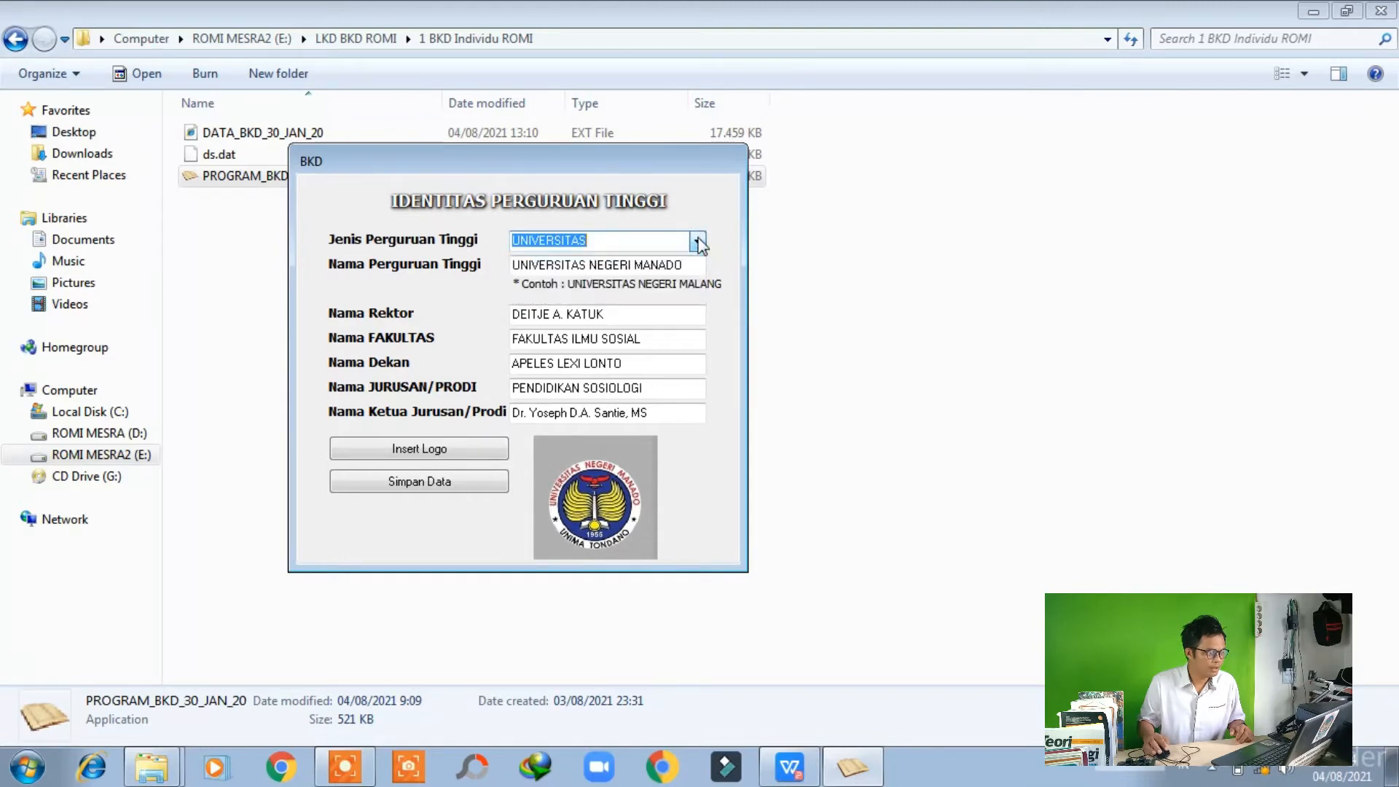
{"action": "left_click", "coordinate": [624, 267]}
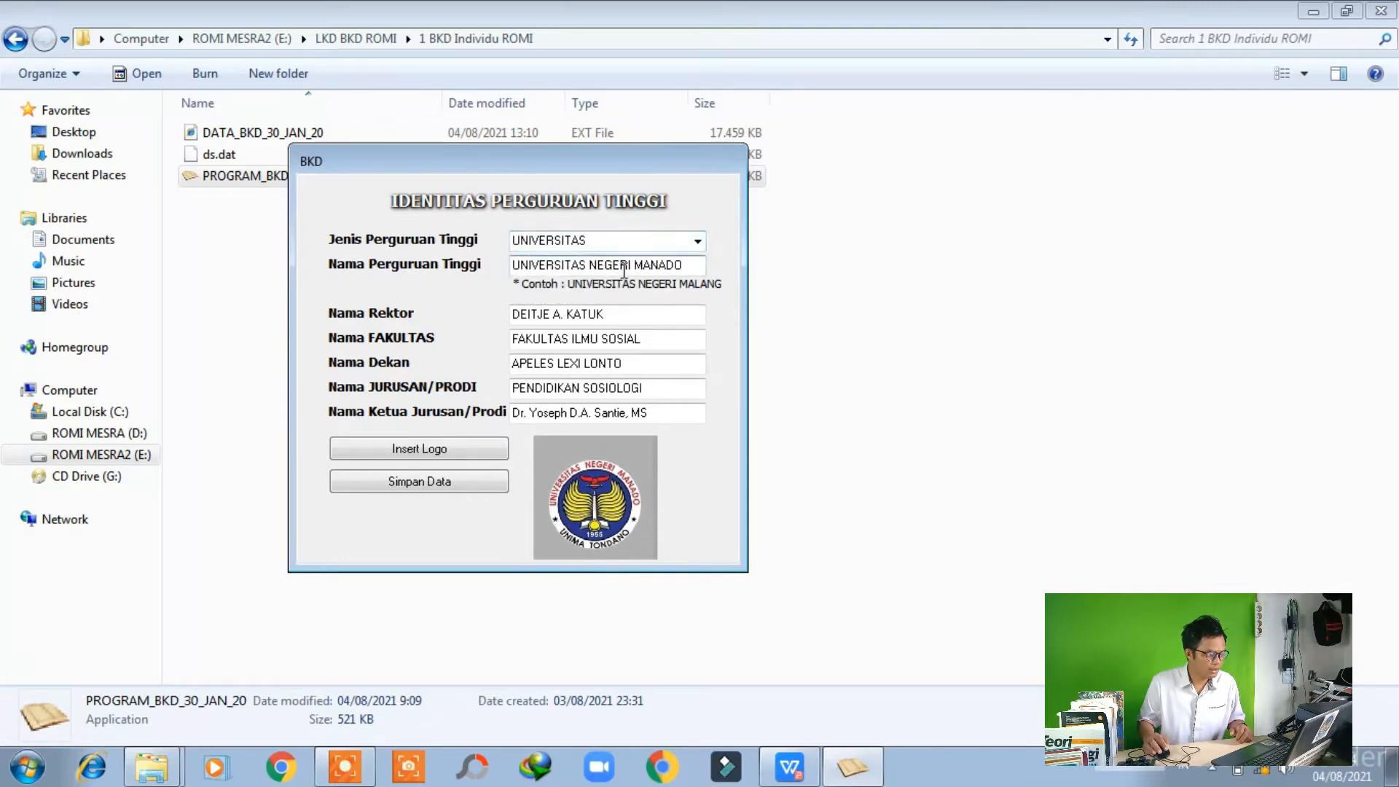
Check the rector, faculty, dean, department and department head fields and save the institution identity data
{"action": "left_click", "coordinate": [572, 315]}
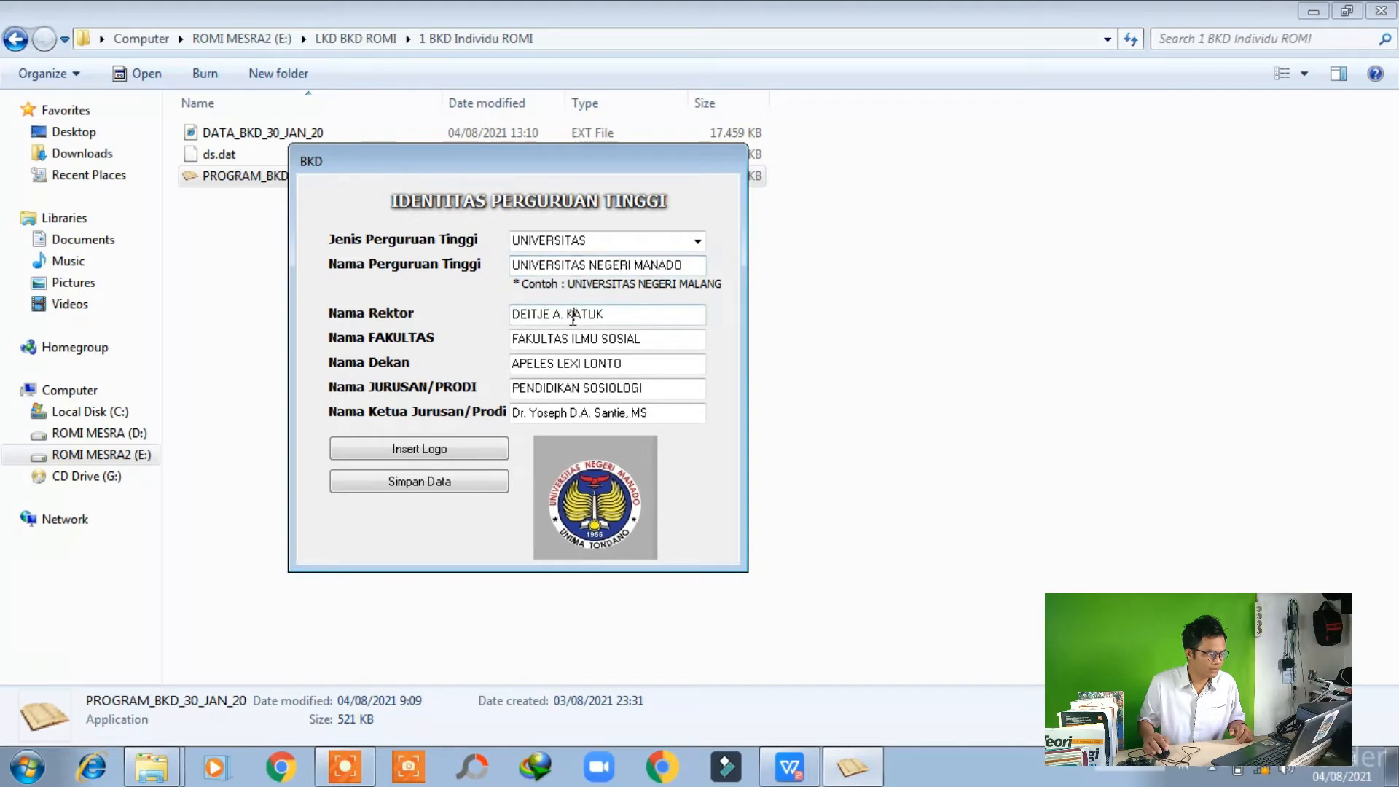
{"action": "left_click", "coordinate": [586, 339]}
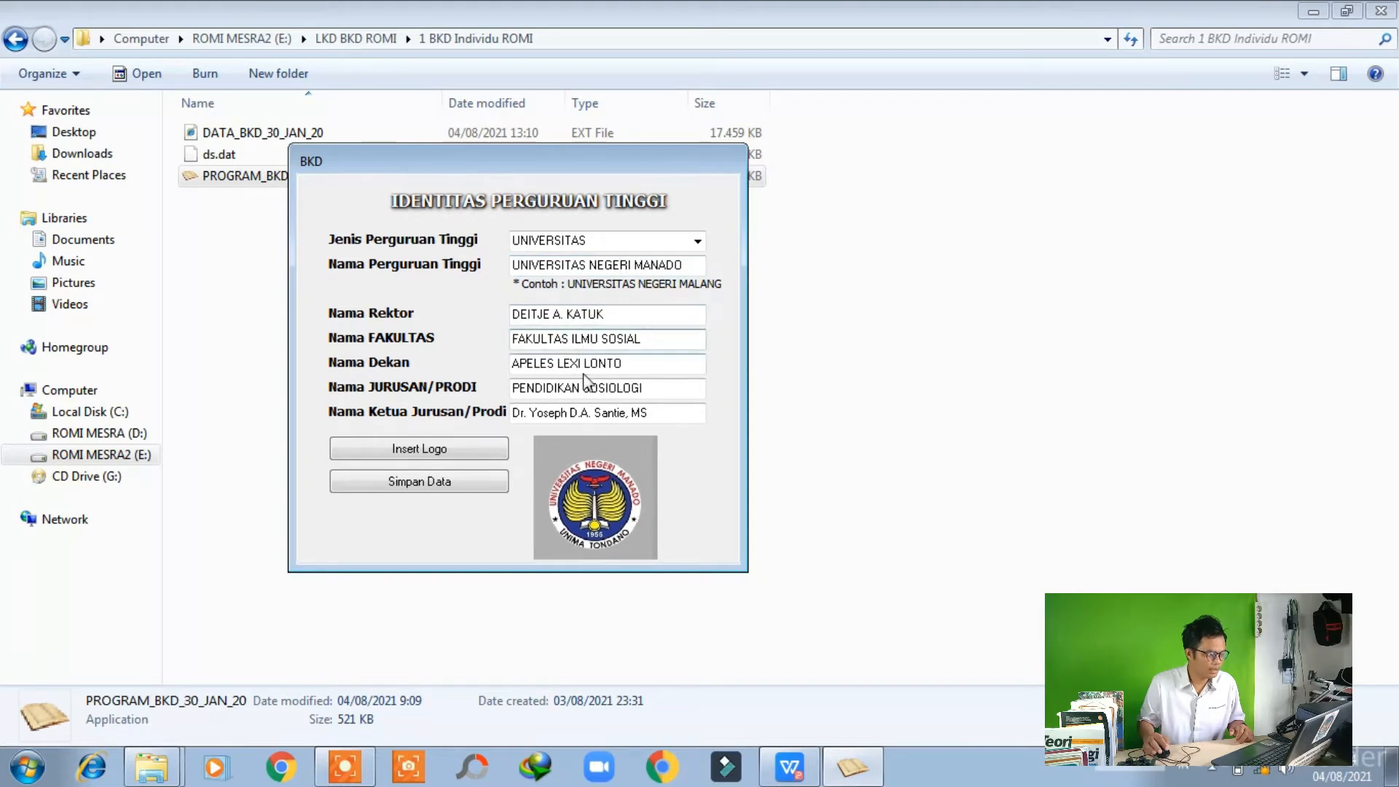
{"action": "left_click", "coordinate": [583, 364]}
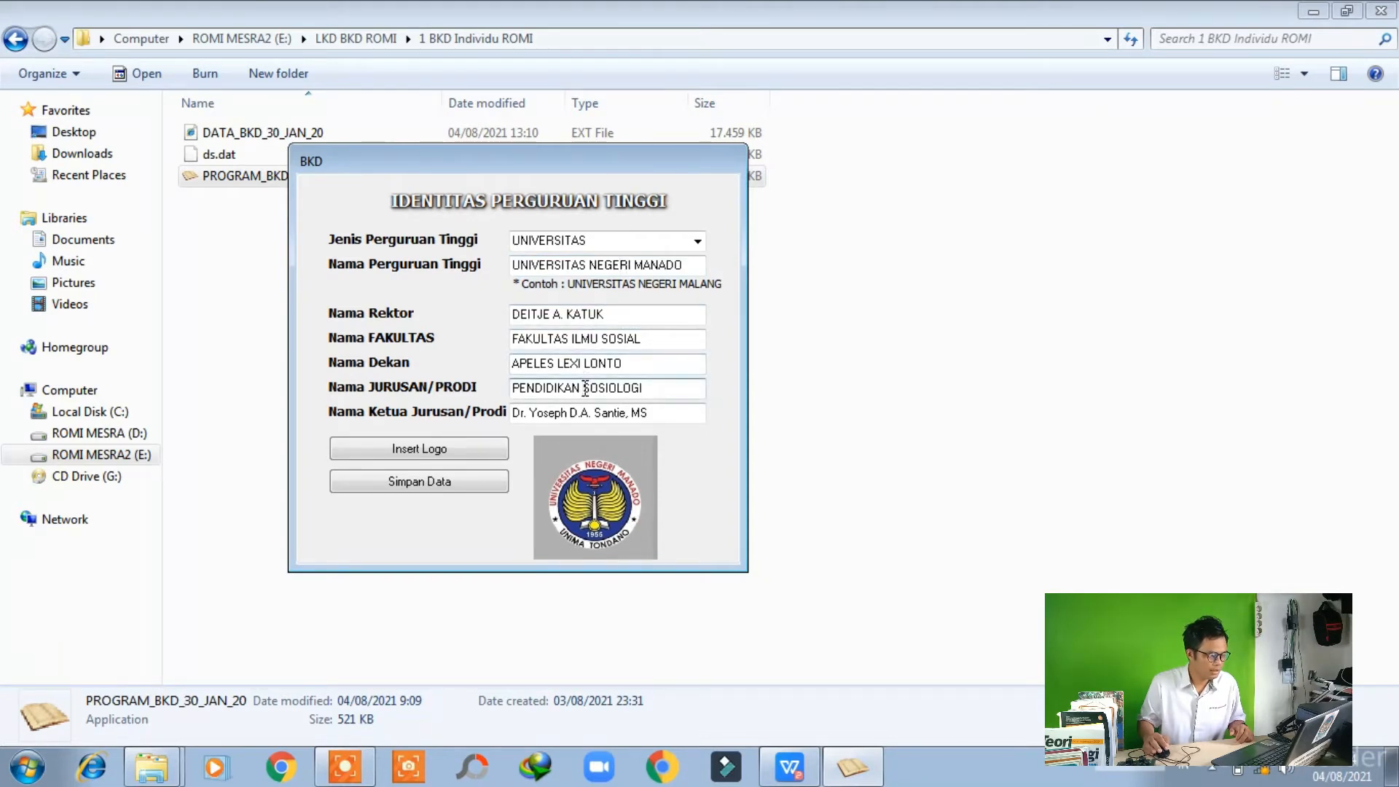
{"action": "left_click", "coordinate": [583, 413]}
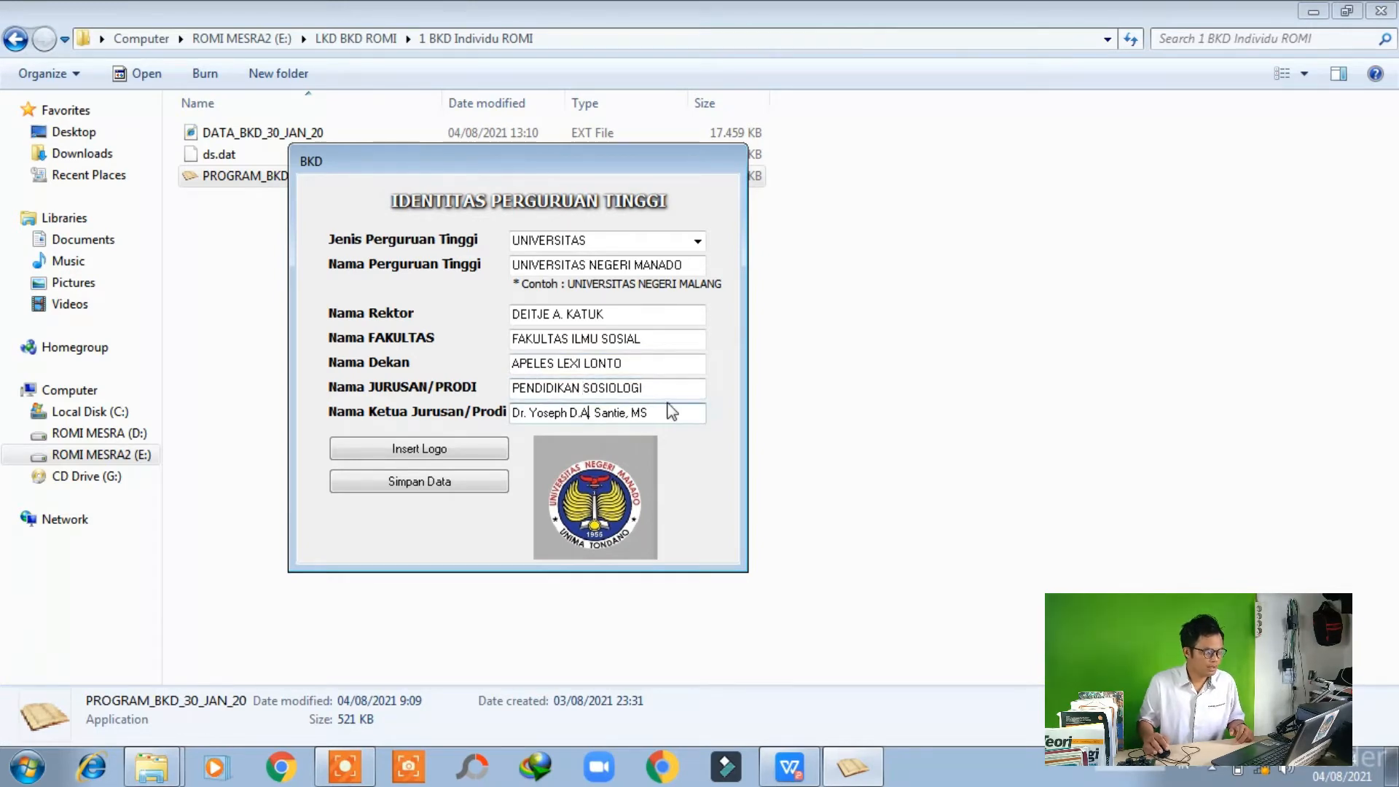
{"action": "type", "text": "."}
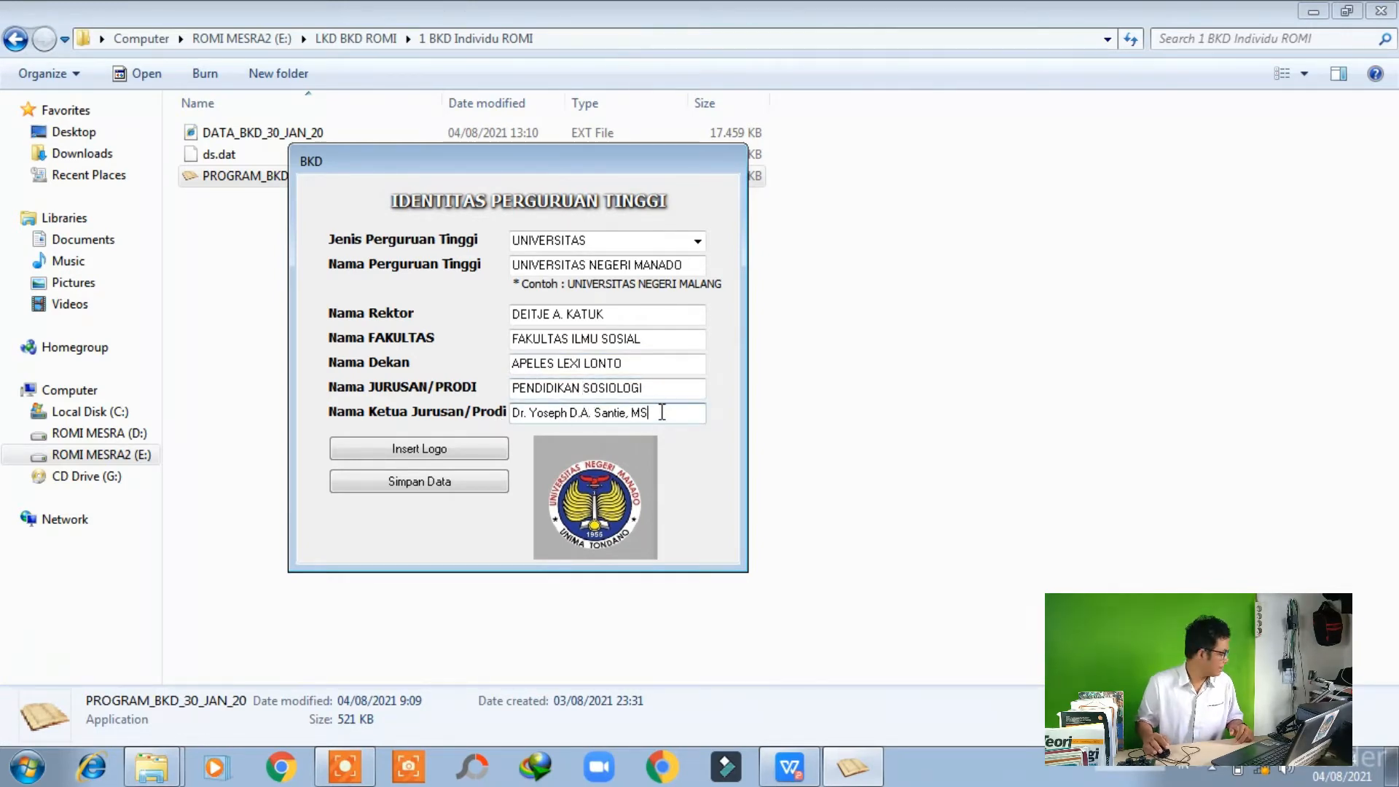
{"action": "left_click_drag", "start_coordinate": [659, 415], "coordinate": [506, 419]}
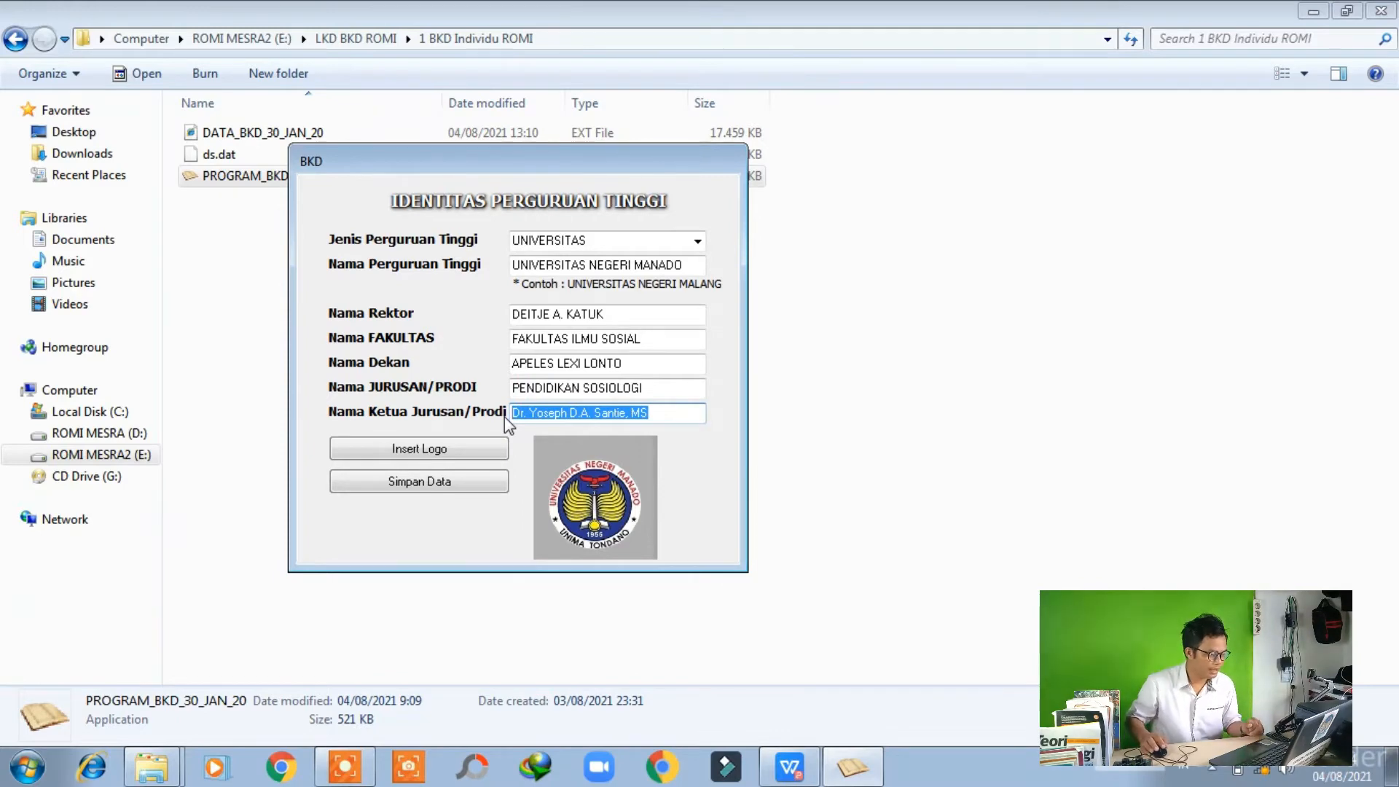
{"action": "left_click", "coordinate": [661, 417]}
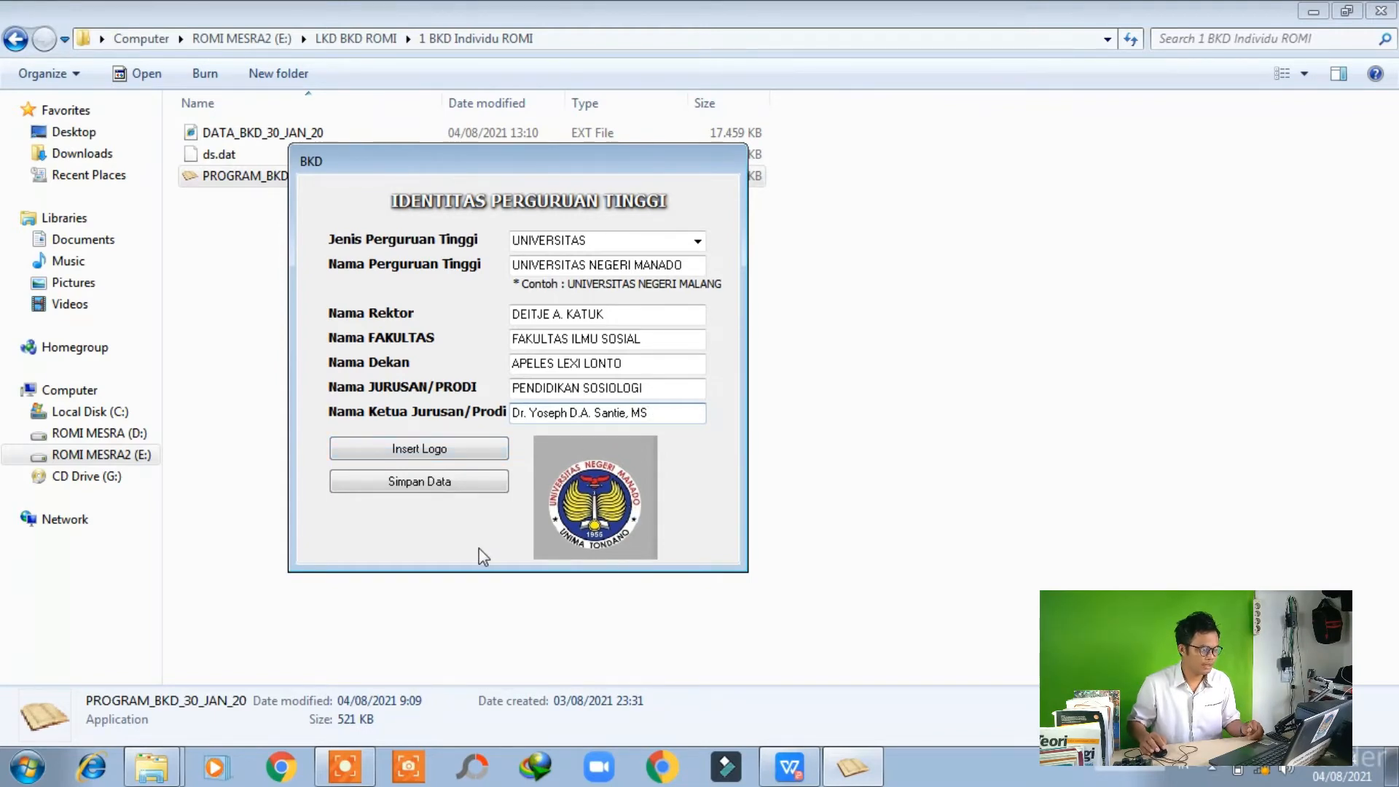
{"action": "left_click", "coordinate": [435, 482]}
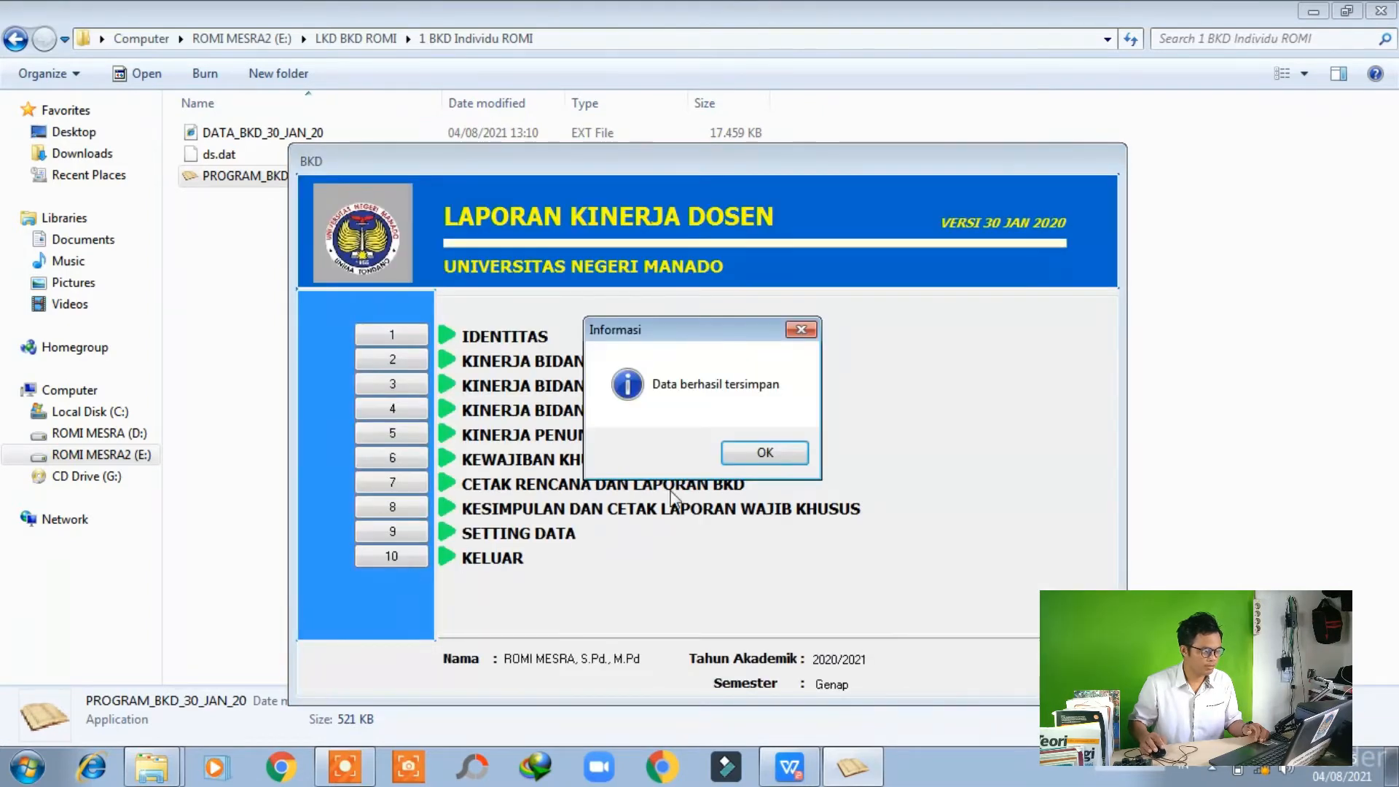
{"action": "left_click", "coordinate": [764, 454]}
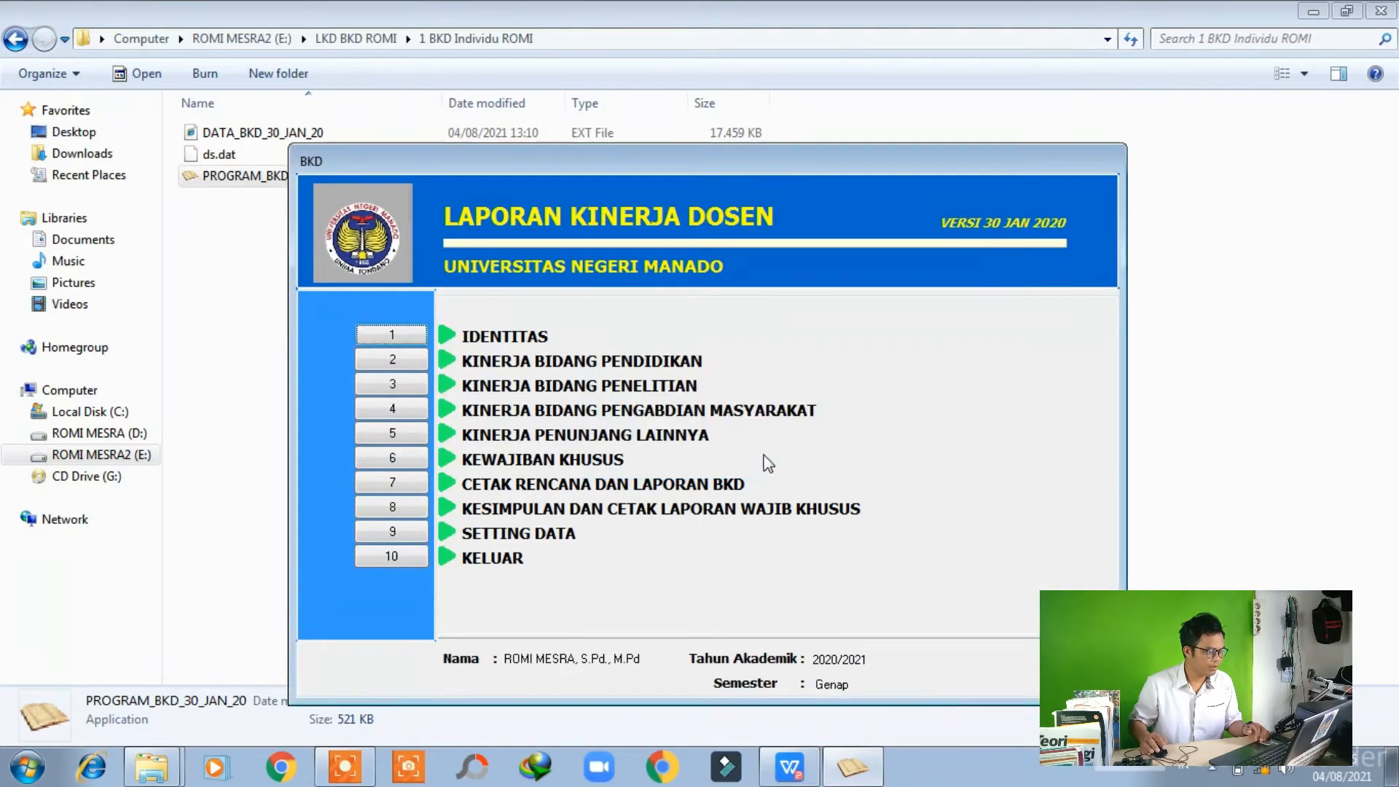
Open the lecturer identity form and review the employee number, NIDN and remaining personal and education fields
{"action": "left_click", "coordinate": [403, 340]}
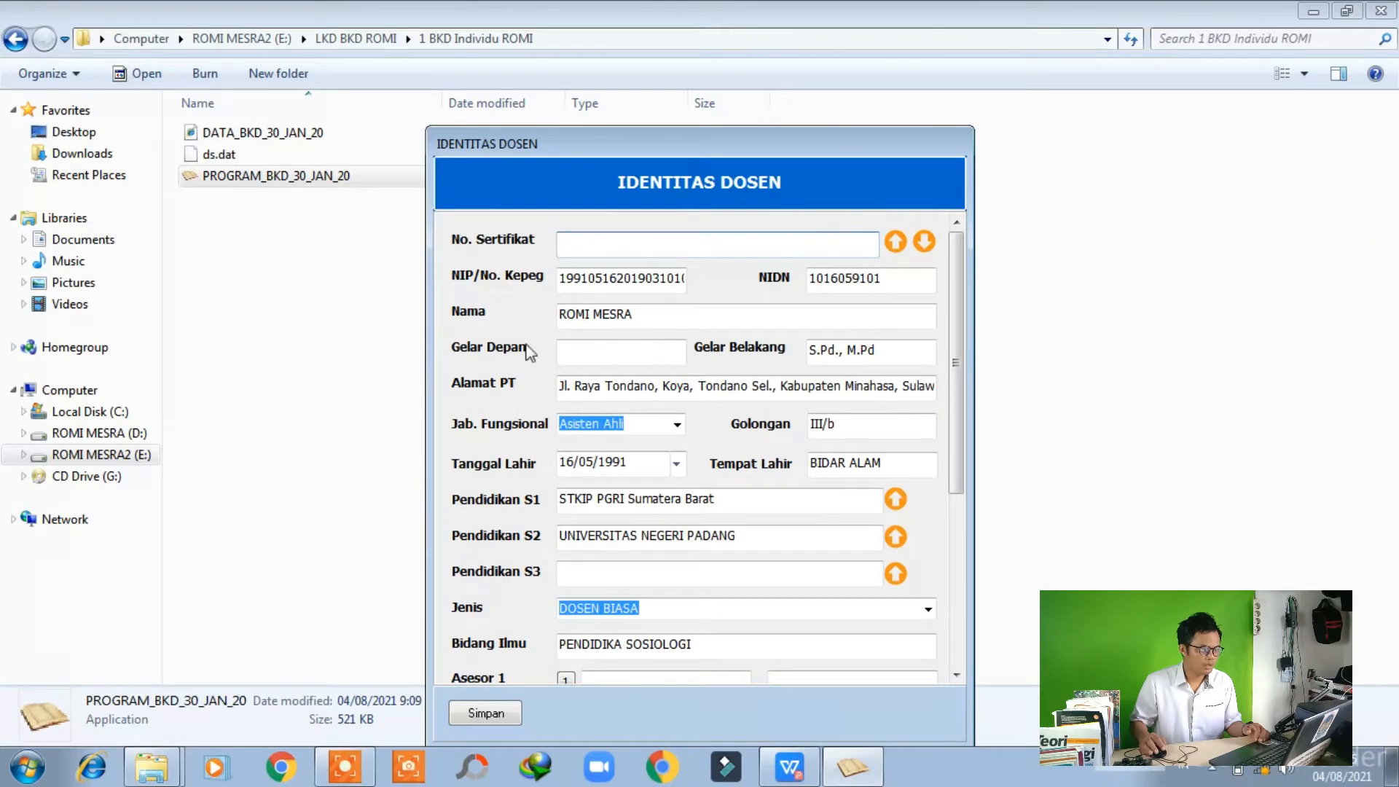
{"action": "left_click", "coordinate": [582, 290]}
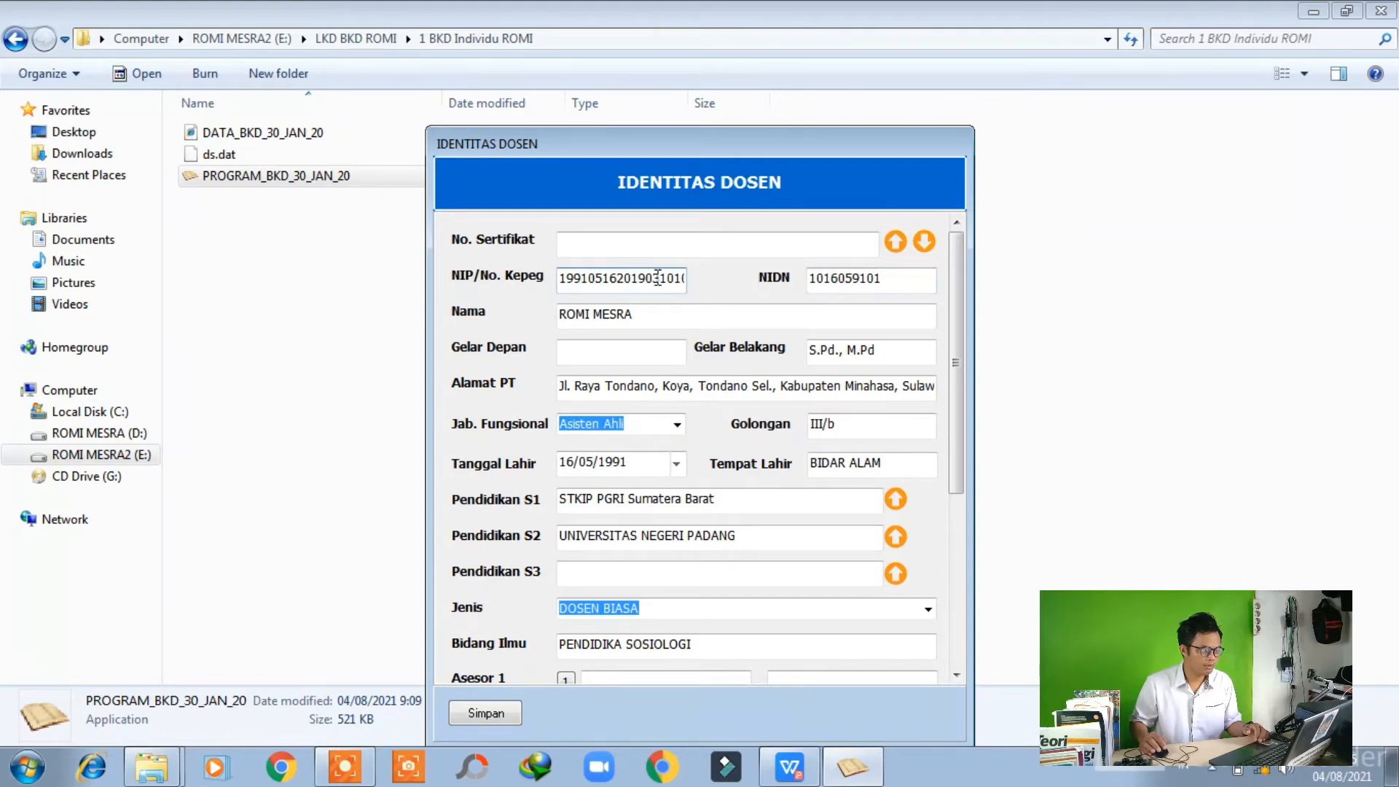
{"action": "left_click_drag", "start_coordinate": [660, 279], "coordinate": [634, 269]}
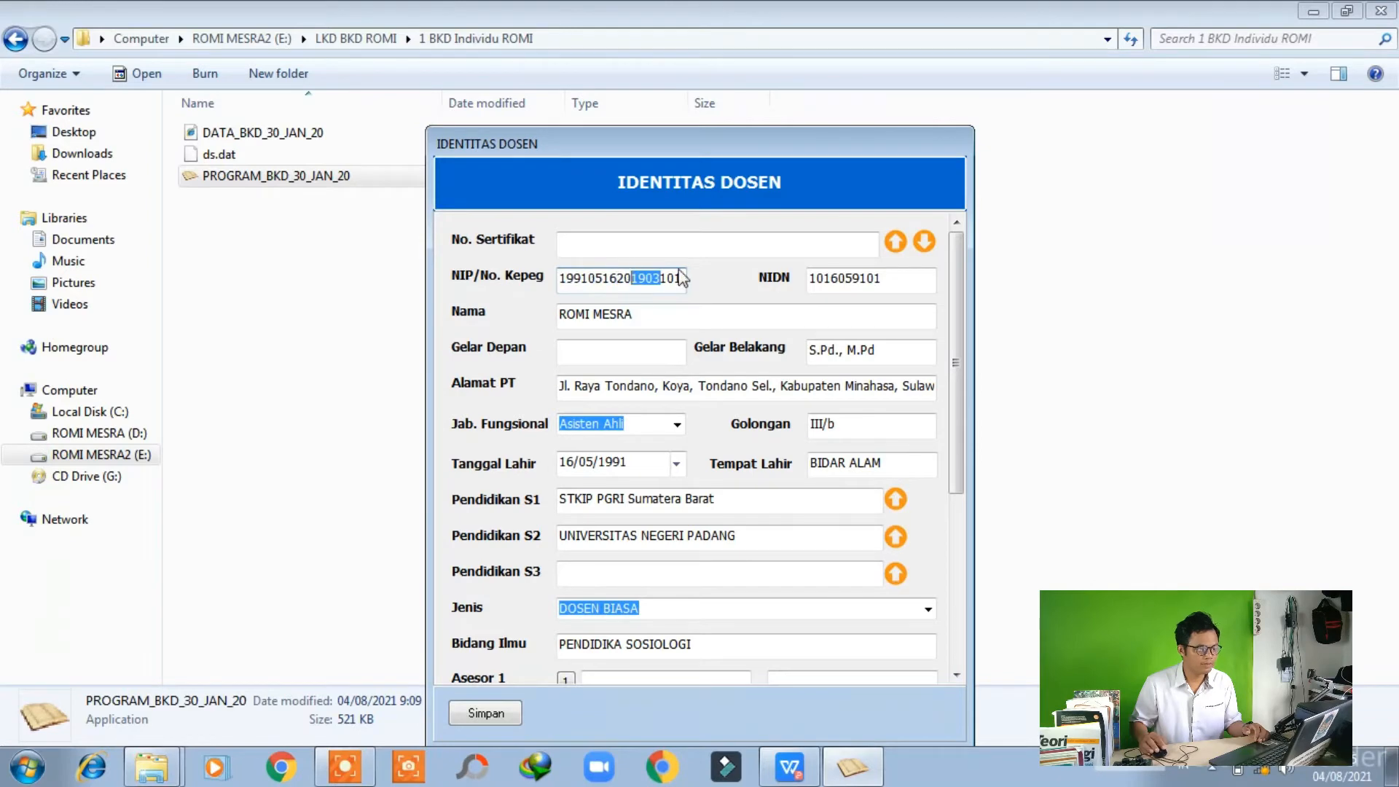
{"action": "left_click", "coordinate": [899, 280]}
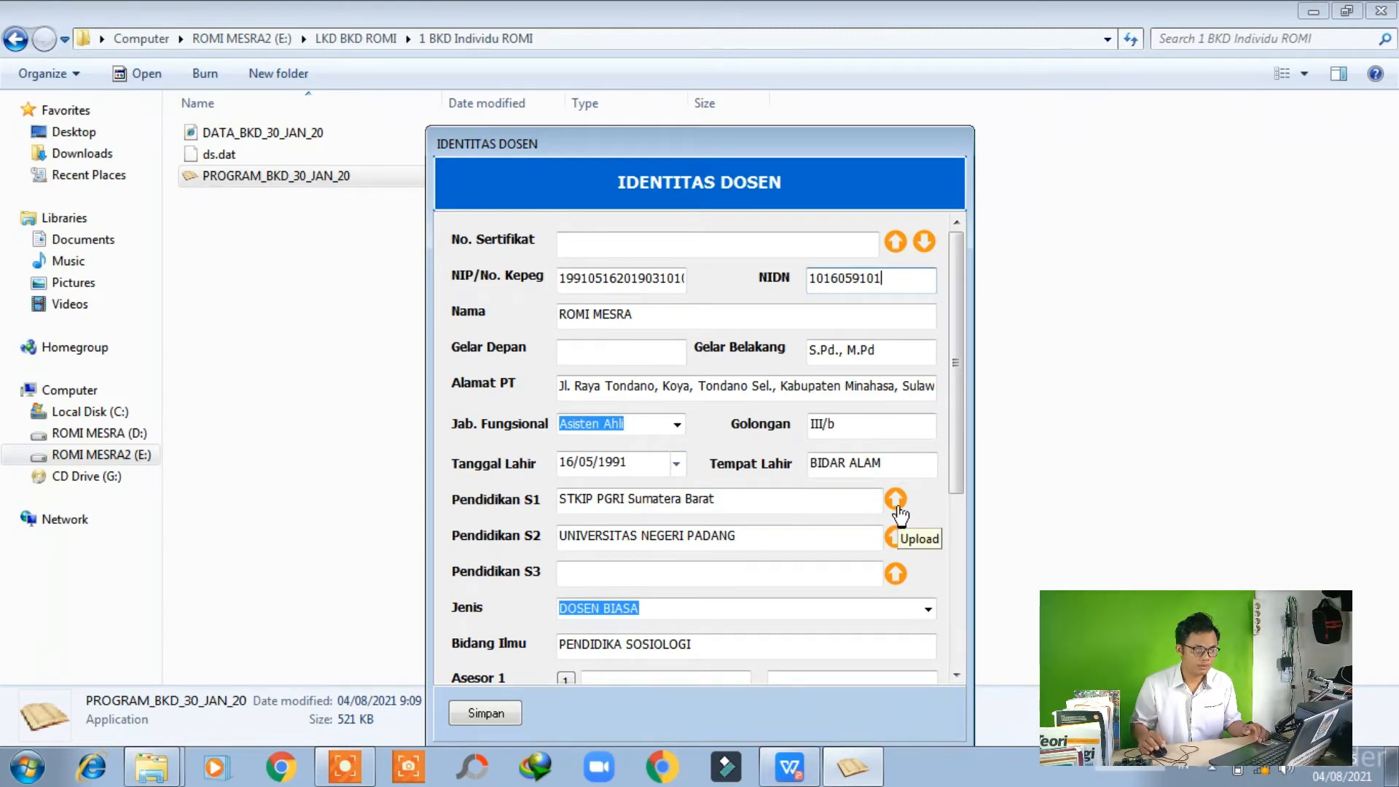
{"action": "scroll", "coordinate": [702, 337], "scroll_direction": "down", "scroll_amount": 3}
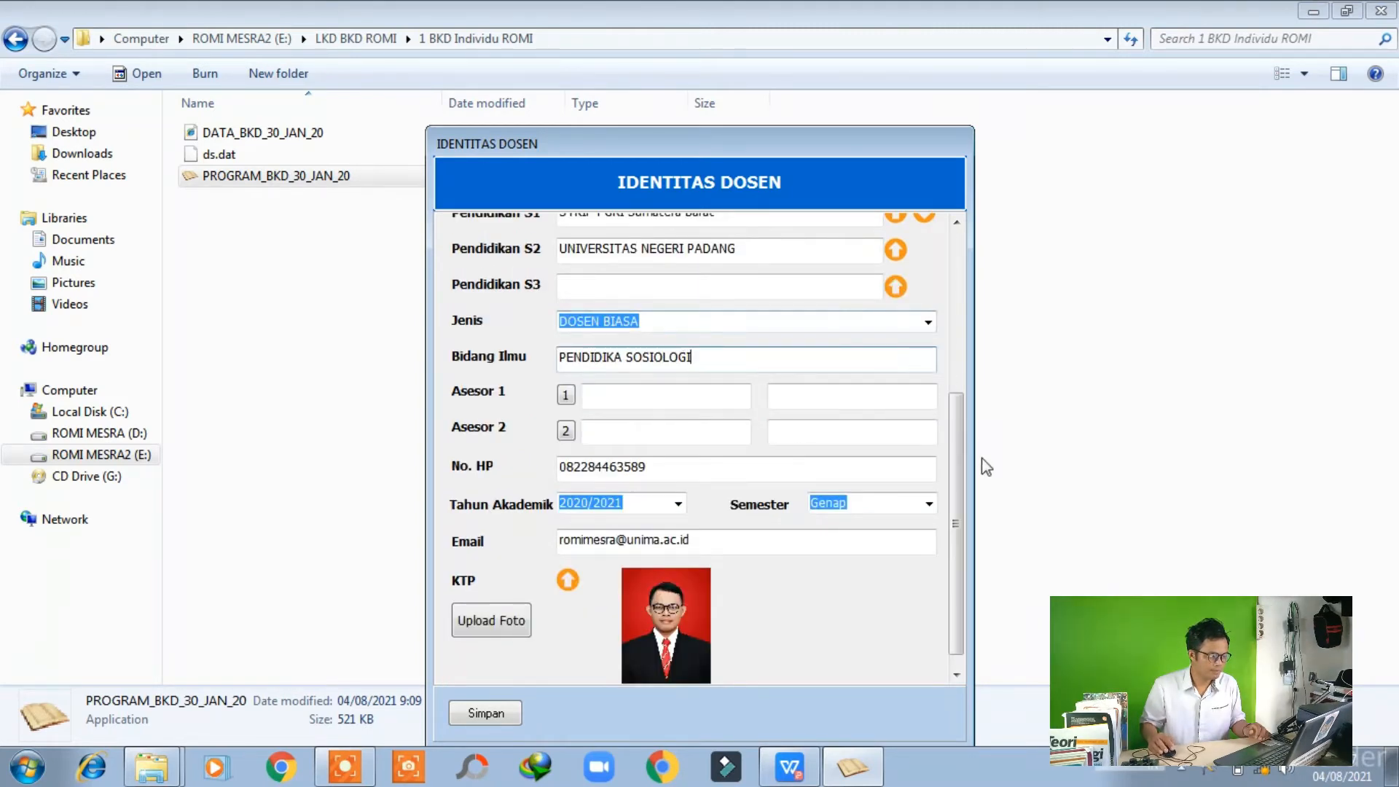
{"action": "scroll", "coordinate": [961, 266], "scroll_direction": "up", "scroll_amount": 3}
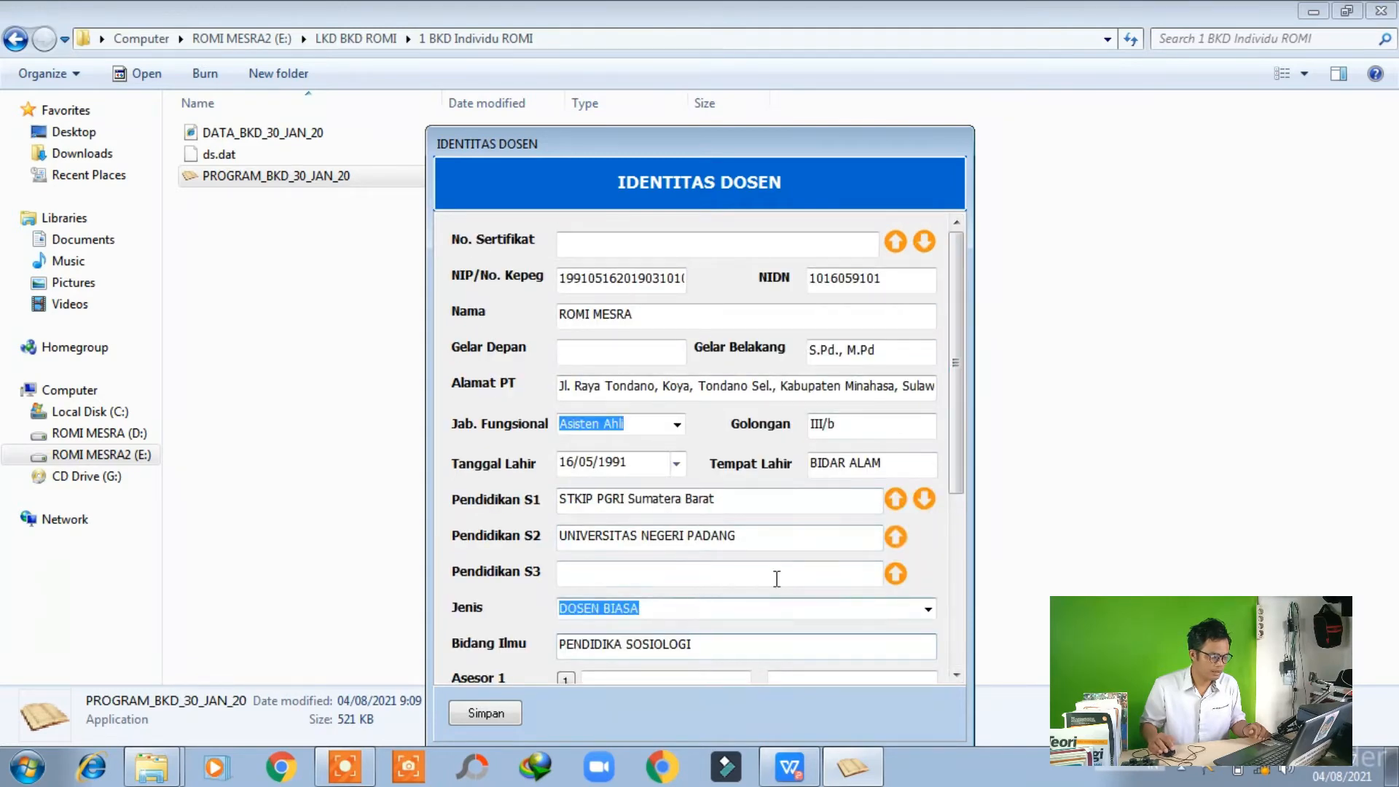
Examine the available lecturer types under Jenis and the field of study under Bidang Ilmu
{"action": "left_click", "coordinate": [925, 610]}
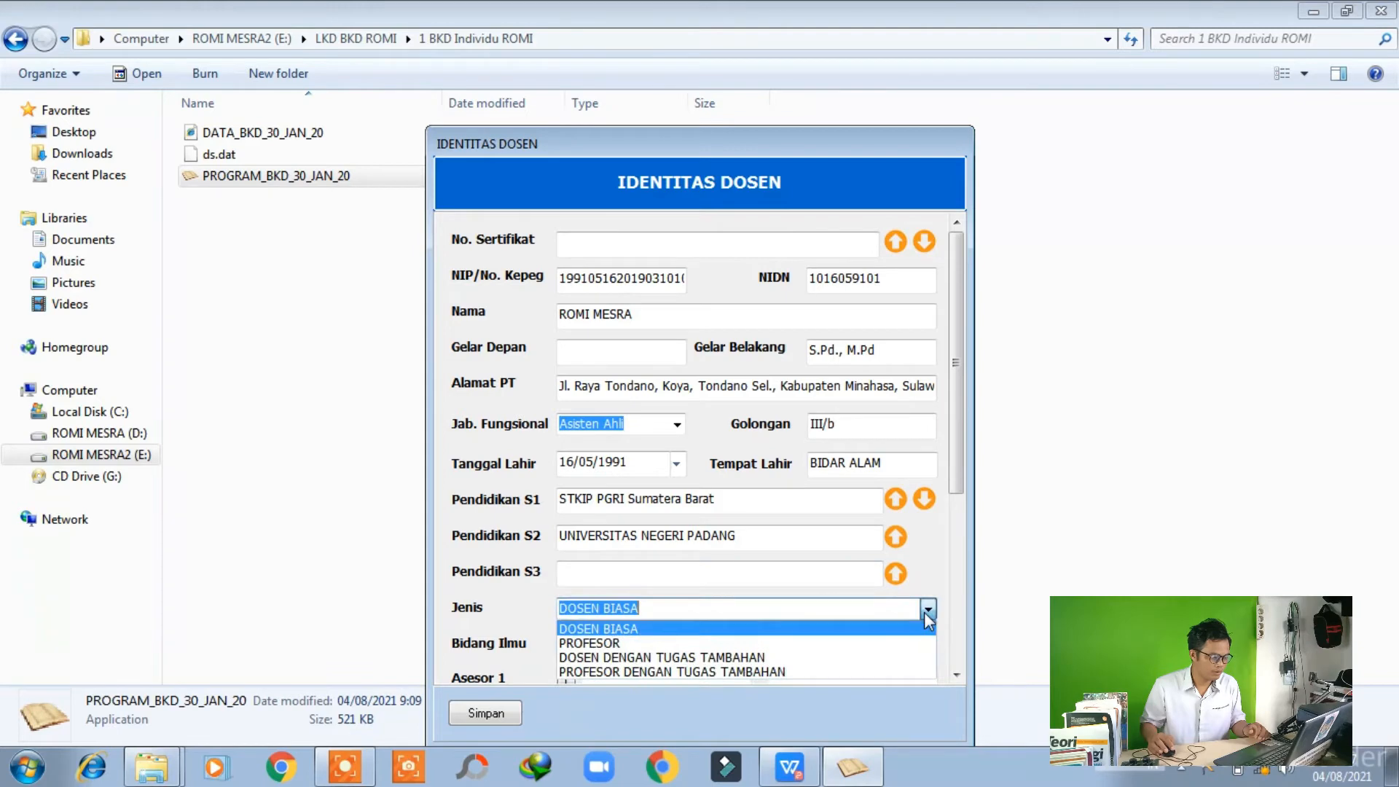
{"action": "left_click", "coordinate": [925, 610]}
{"action": "scroll", "coordinate": [928, 553], "scroll_direction": "down", "scroll_amount": 1}
{"action": "scroll", "coordinate": [927, 553], "scroll_direction": "up", "scroll_amount": 1}
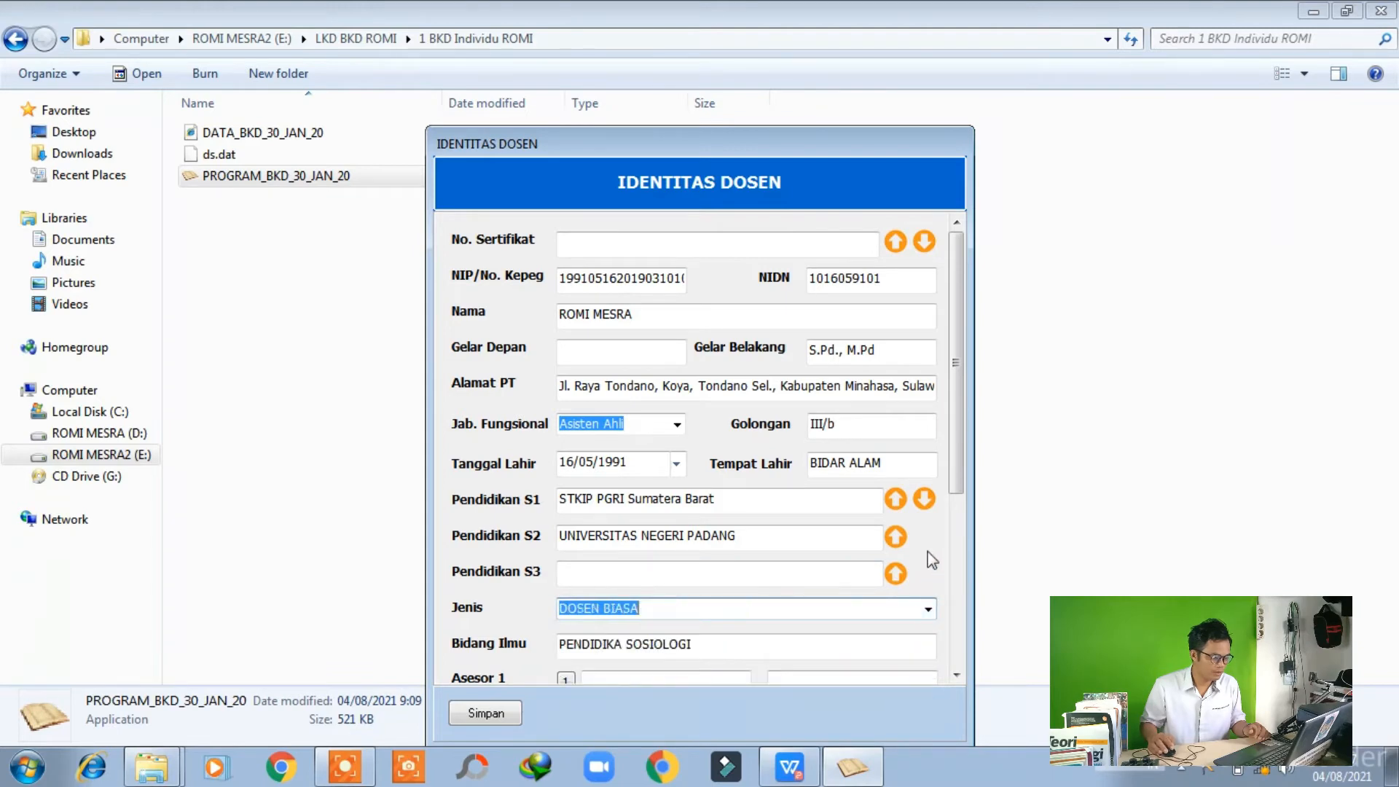
{"action": "left_click", "coordinate": [846, 641]}
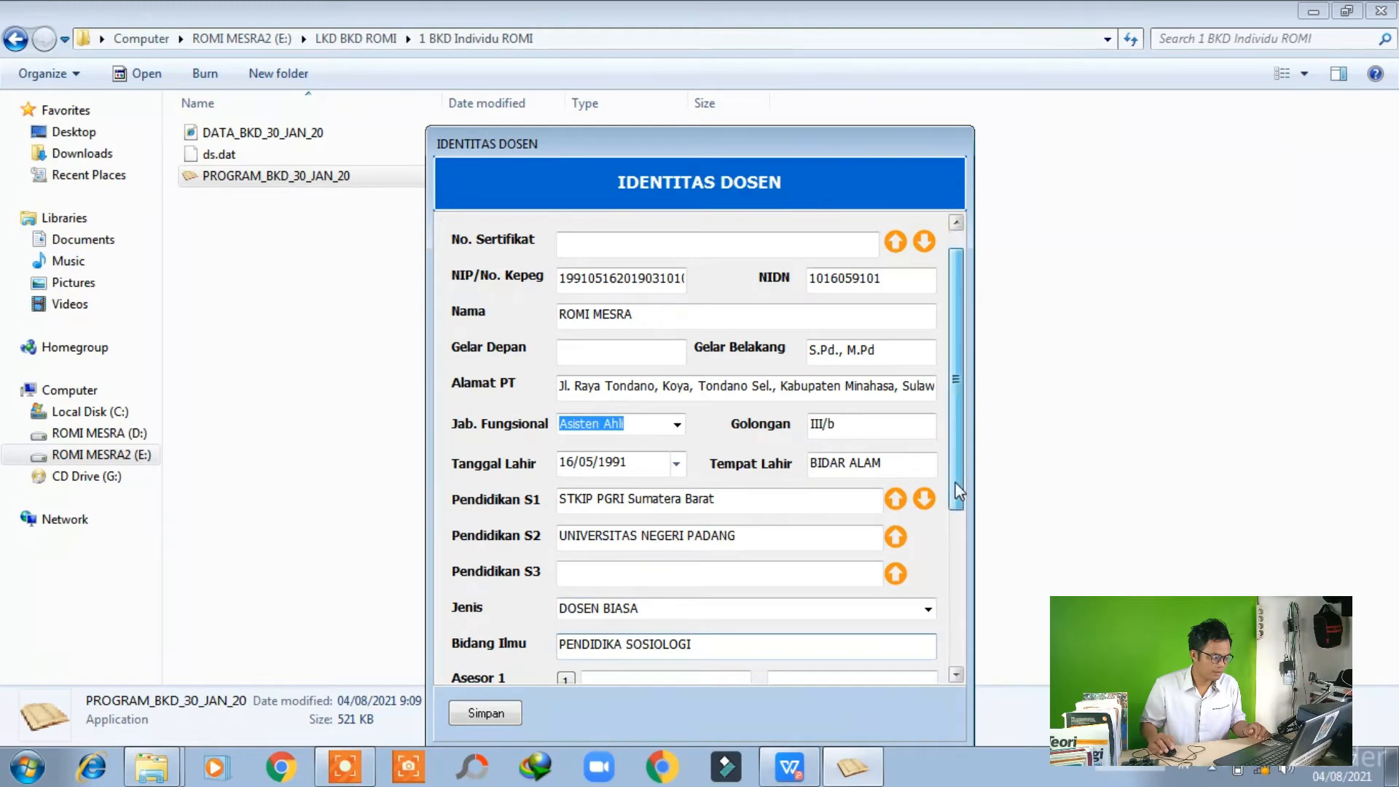
Check the assessor, contact, academic year and semester fields and save the lecturer identity data
{"action": "left_click_drag", "start_coordinate": [957, 484], "coordinate": [979, 669]}
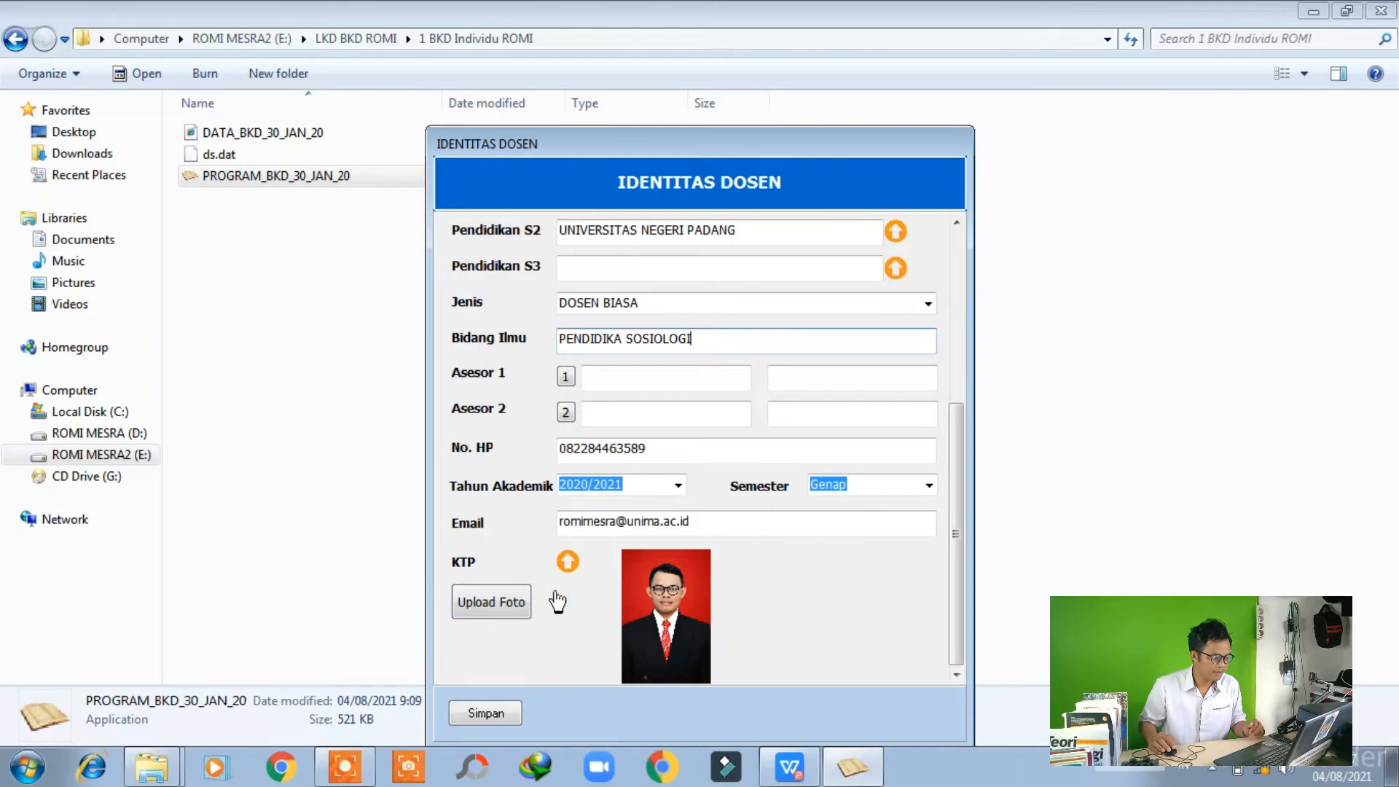
{"action": "left_click", "coordinate": [496, 713]}
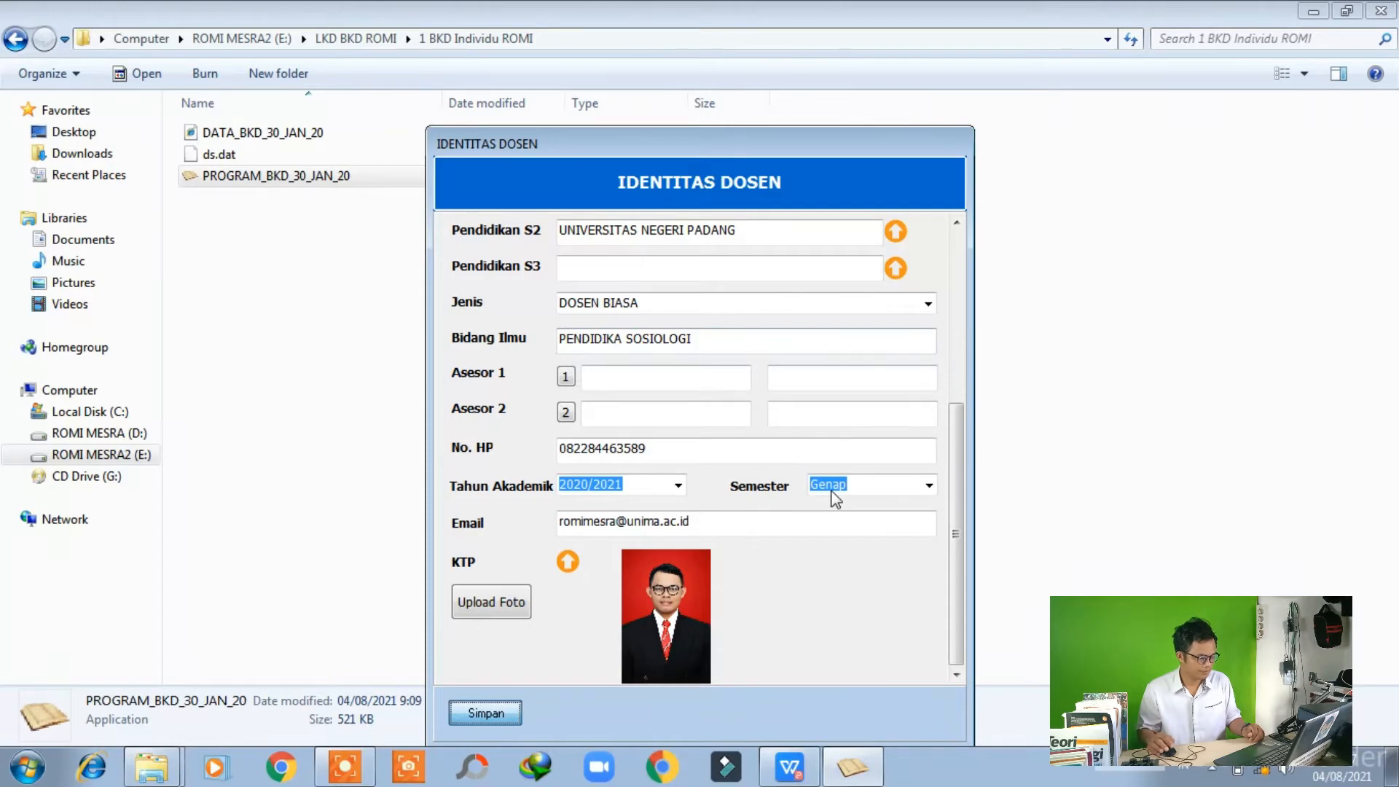
{"action": "left_click", "coordinate": [481, 714]}
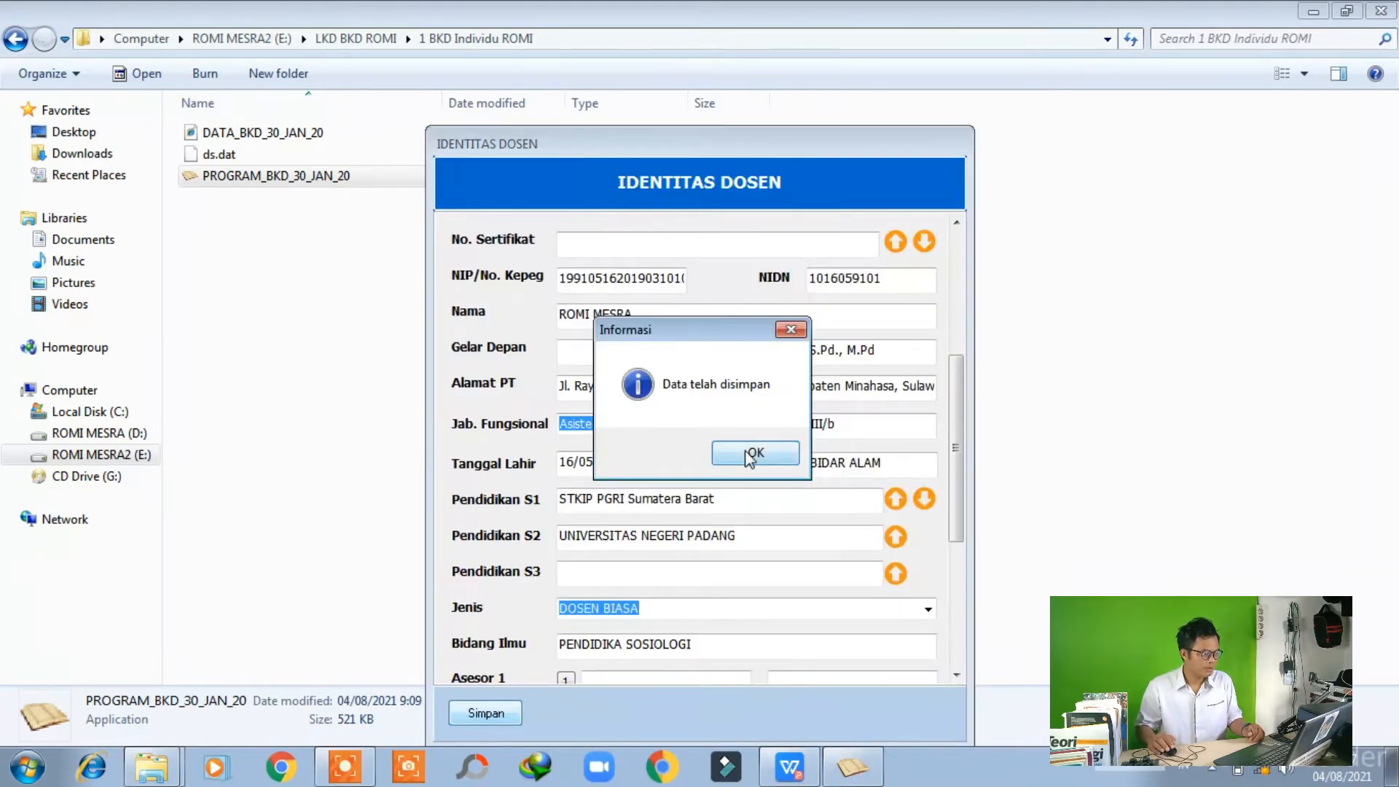
Open the Kinerja Bidang Pendidikan records and go to the activity field of blank entry 10
{"action": "left_click", "coordinate": [746, 453]}
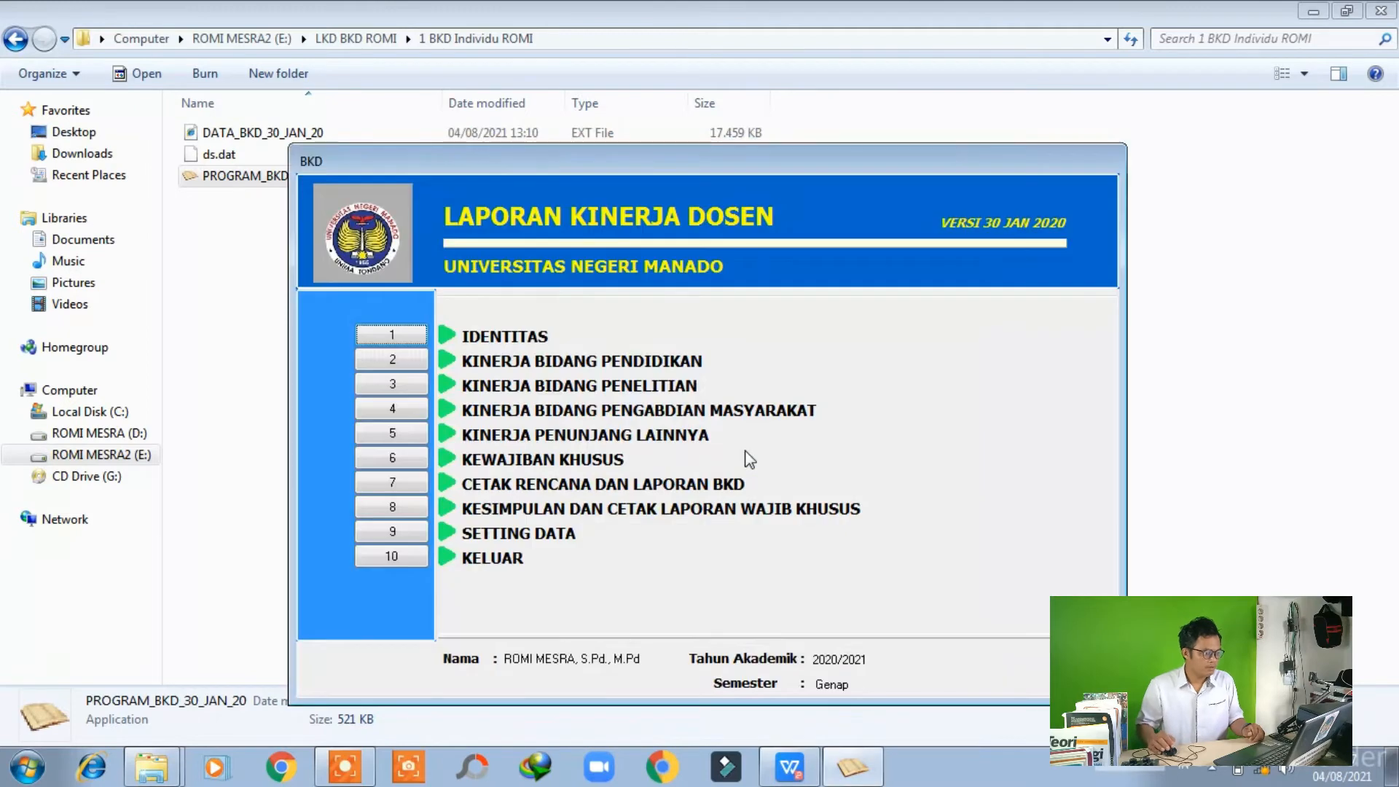
{"action": "left_click", "coordinate": [406, 365]}
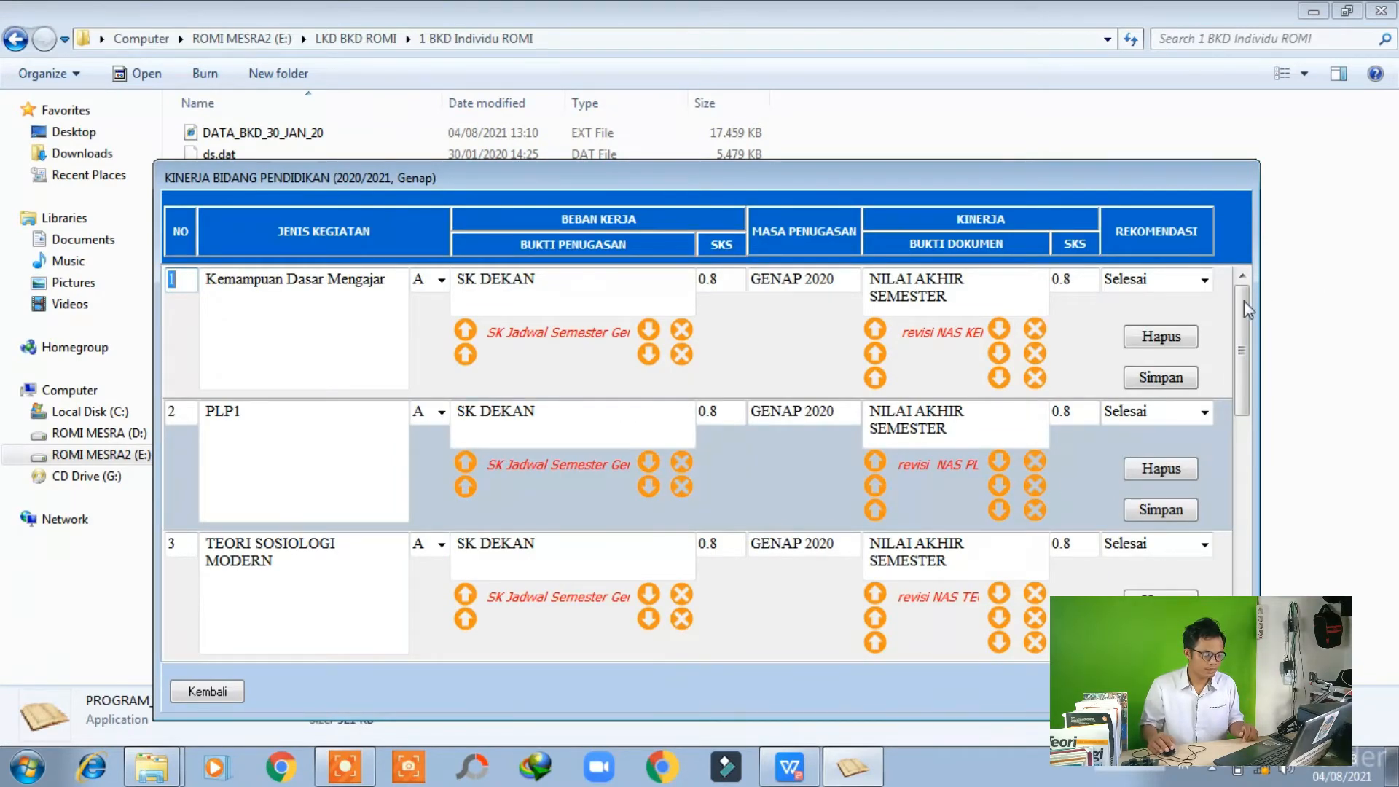
{"action": "left_click_drag", "start_coordinate": [1243, 300], "coordinate": [1244, 525]}
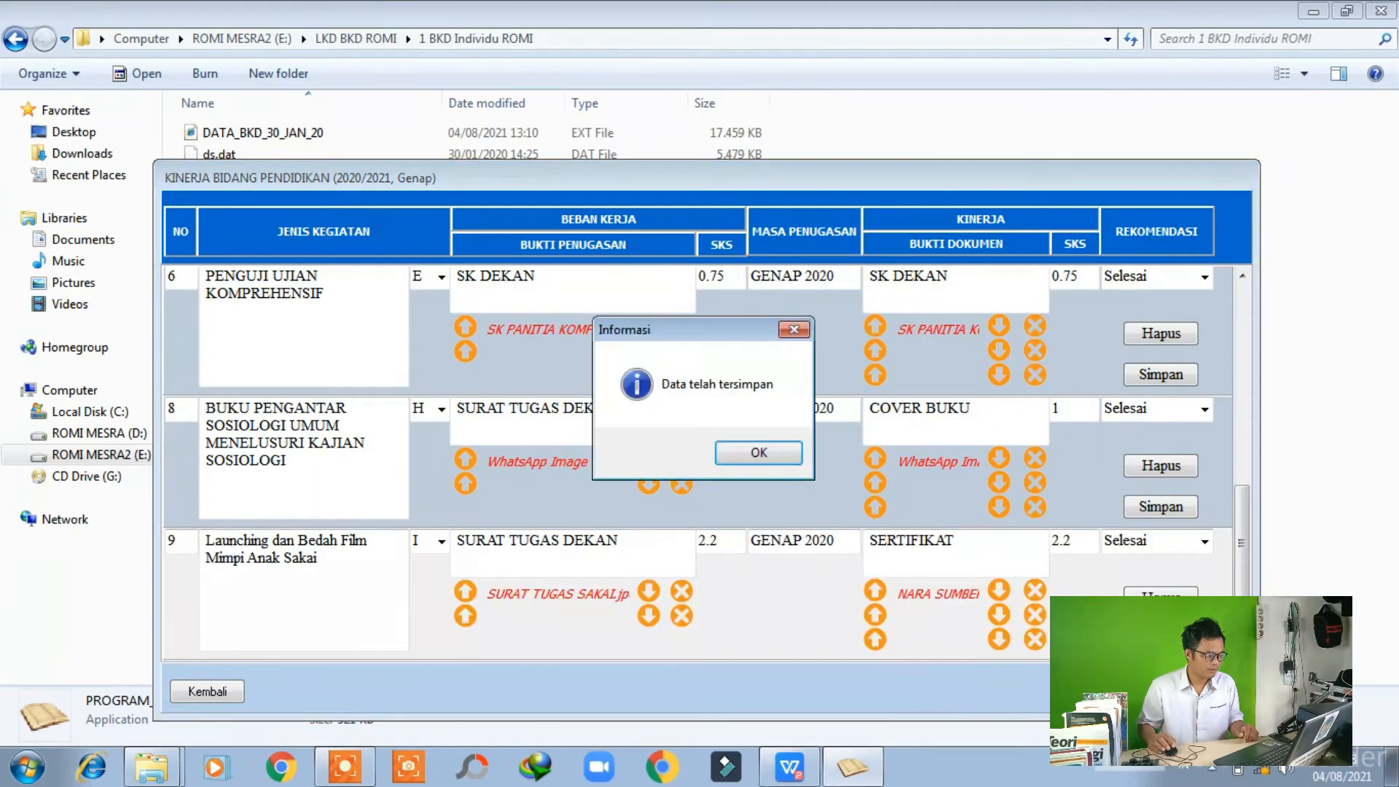
{"action": "left_click", "coordinate": [778, 458]}
{"action": "left_click_drag", "start_coordinate": [1243, 502], "coordinate": [1245, 548]}
{"action": "left_click", "coordinate": [203, 560]}
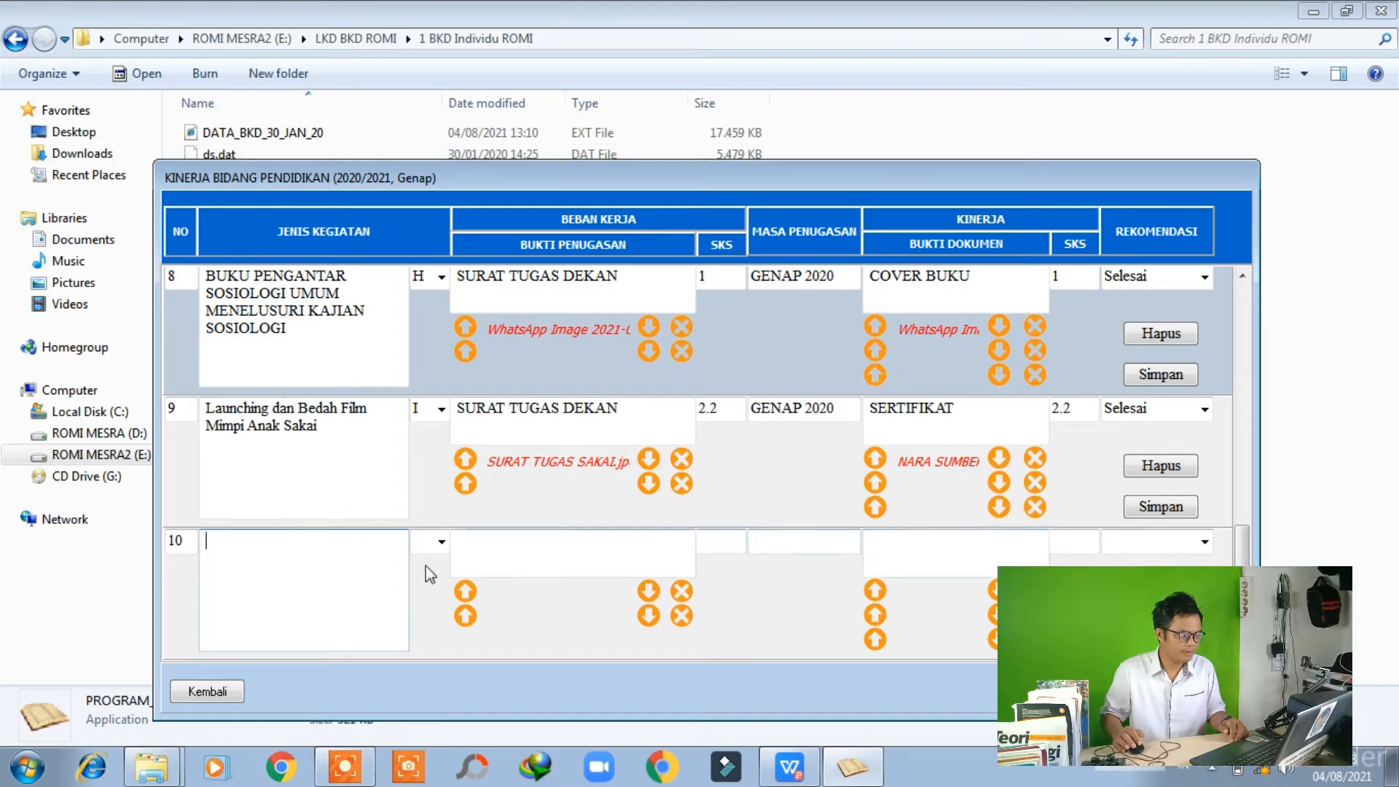
Examine the activity categories A to M offered for blank entry 10 without choosing one
{"action": "left_click", "coordinate": [440, 545]}
{"action": "left_click", "coordinate": [441, 546]}
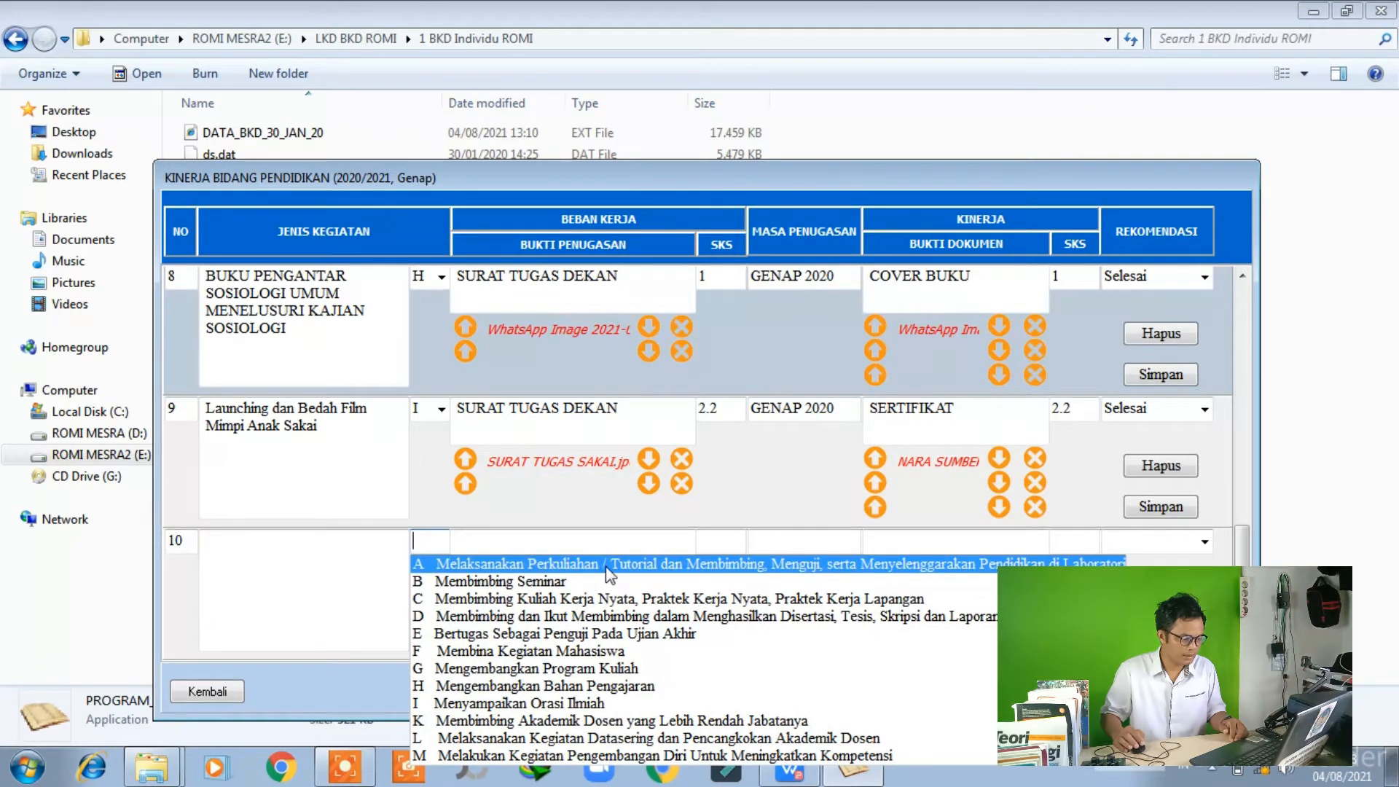
{"action": "left_click", "coordinate": [1241, 592]}
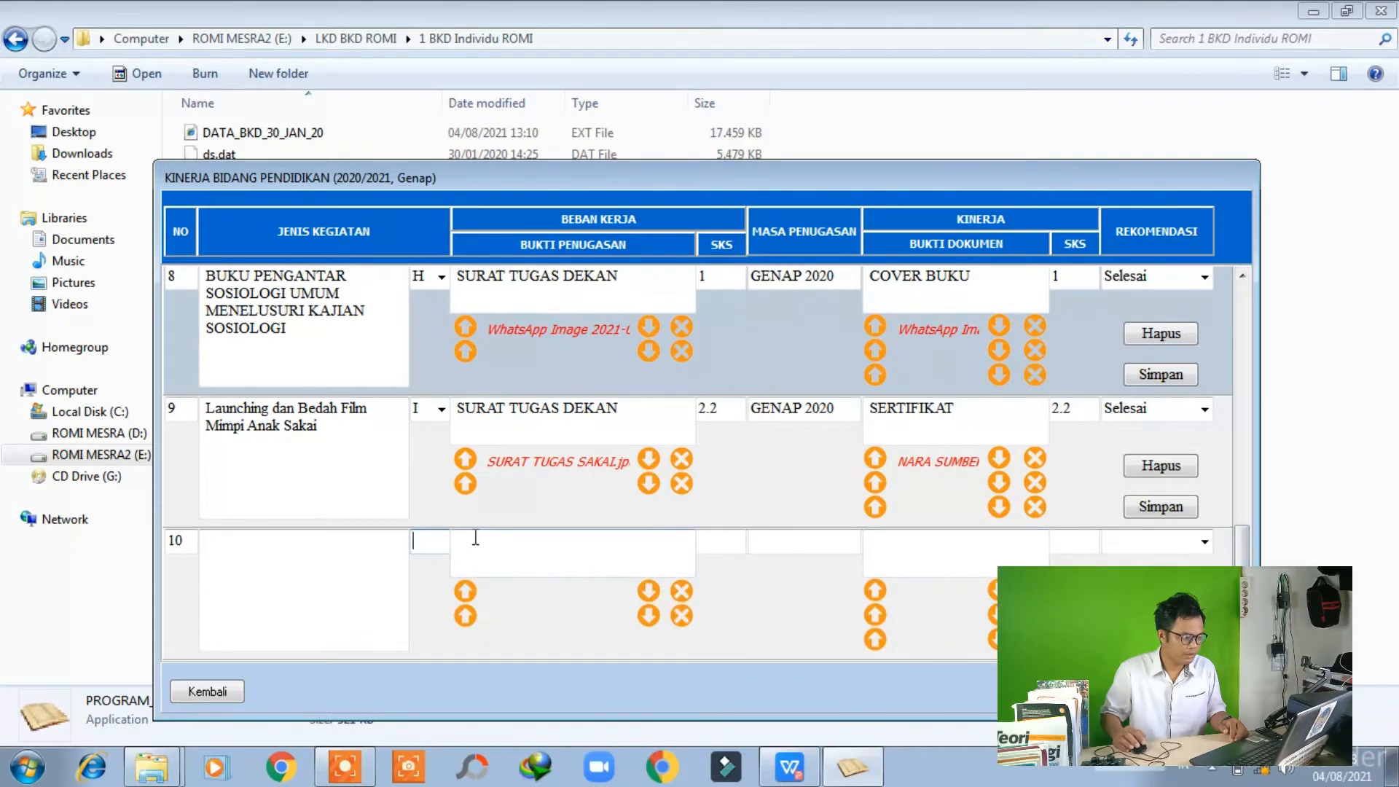
{"action": "left_click", "coordinate": [445, 541]}
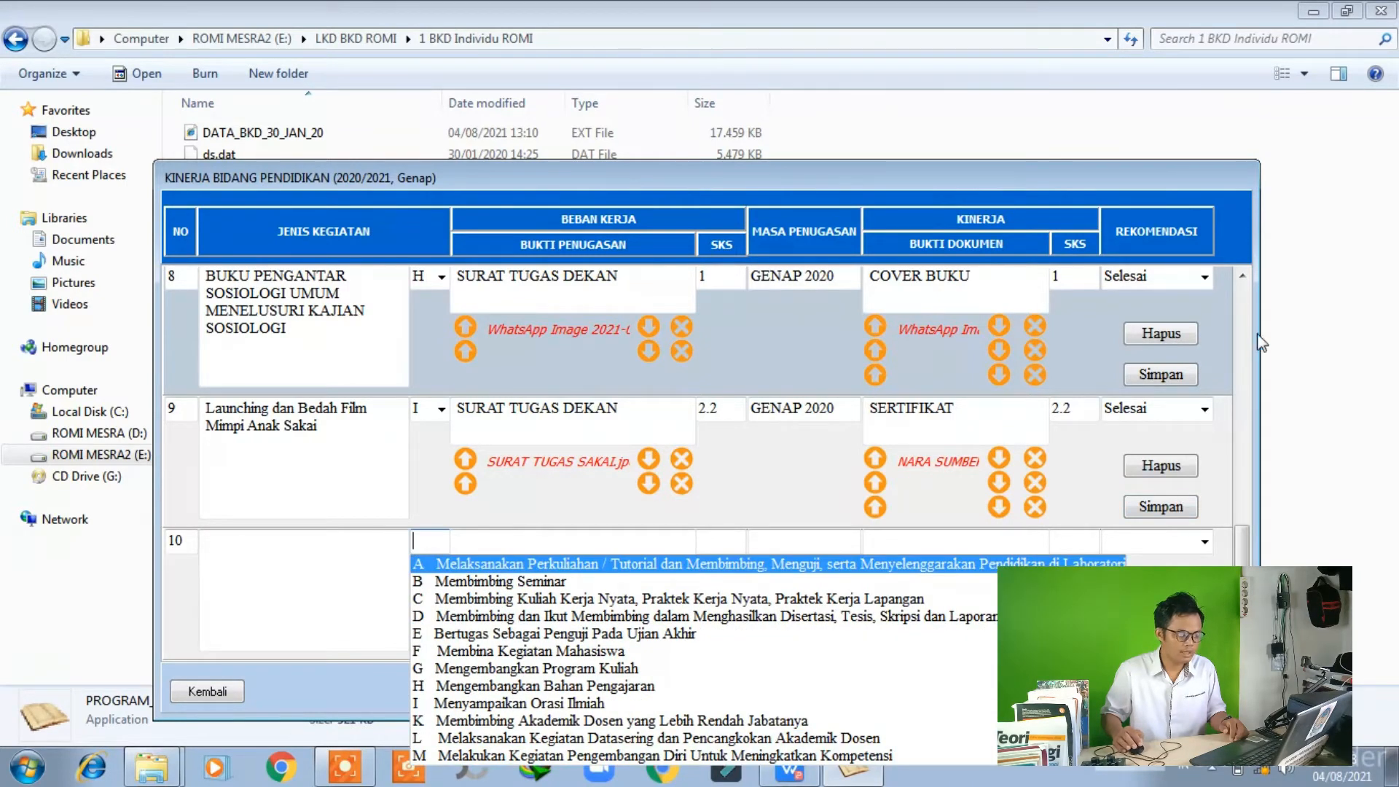
{"action": "left_click", "coordinate": [1242, 583]}
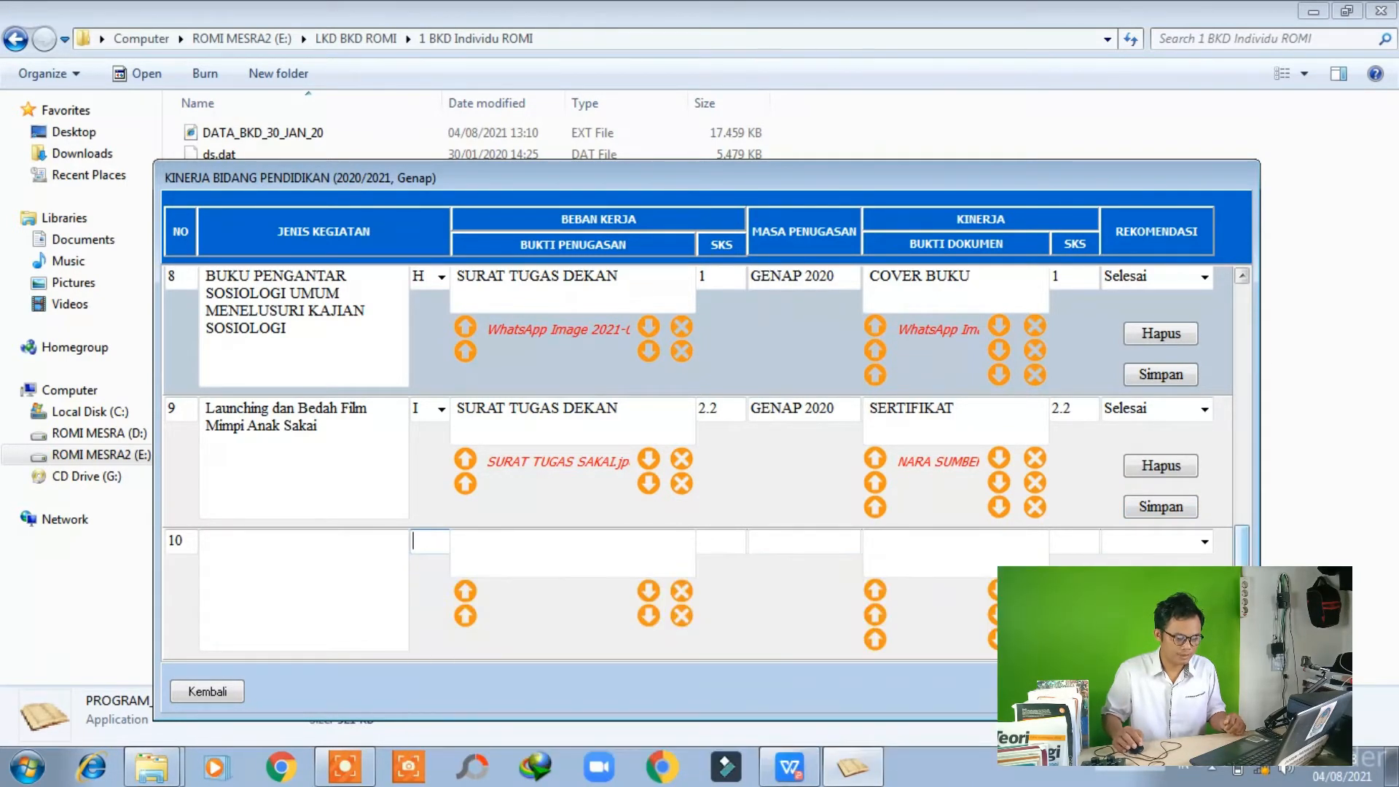
Select category A, Melaksanakan Perkuliahan / Tutorial, for the Kemampuan Dasar Mengajar activity in entry 1
{"action": "left_click", "coordinate": [1244, 303]}
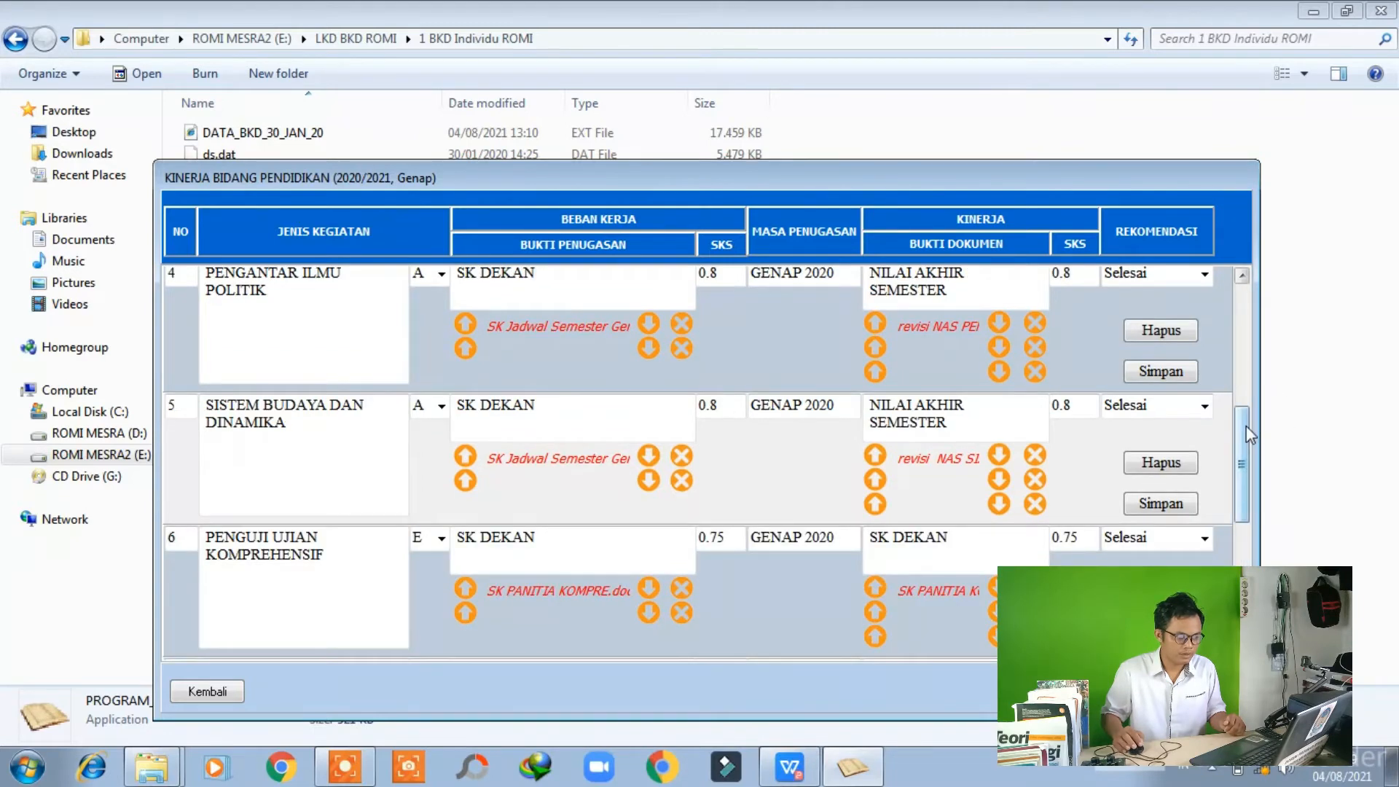
{"action": "left_click_drag", "start_coordinate": [1246, 426], "coordinate": [1246, 303]}
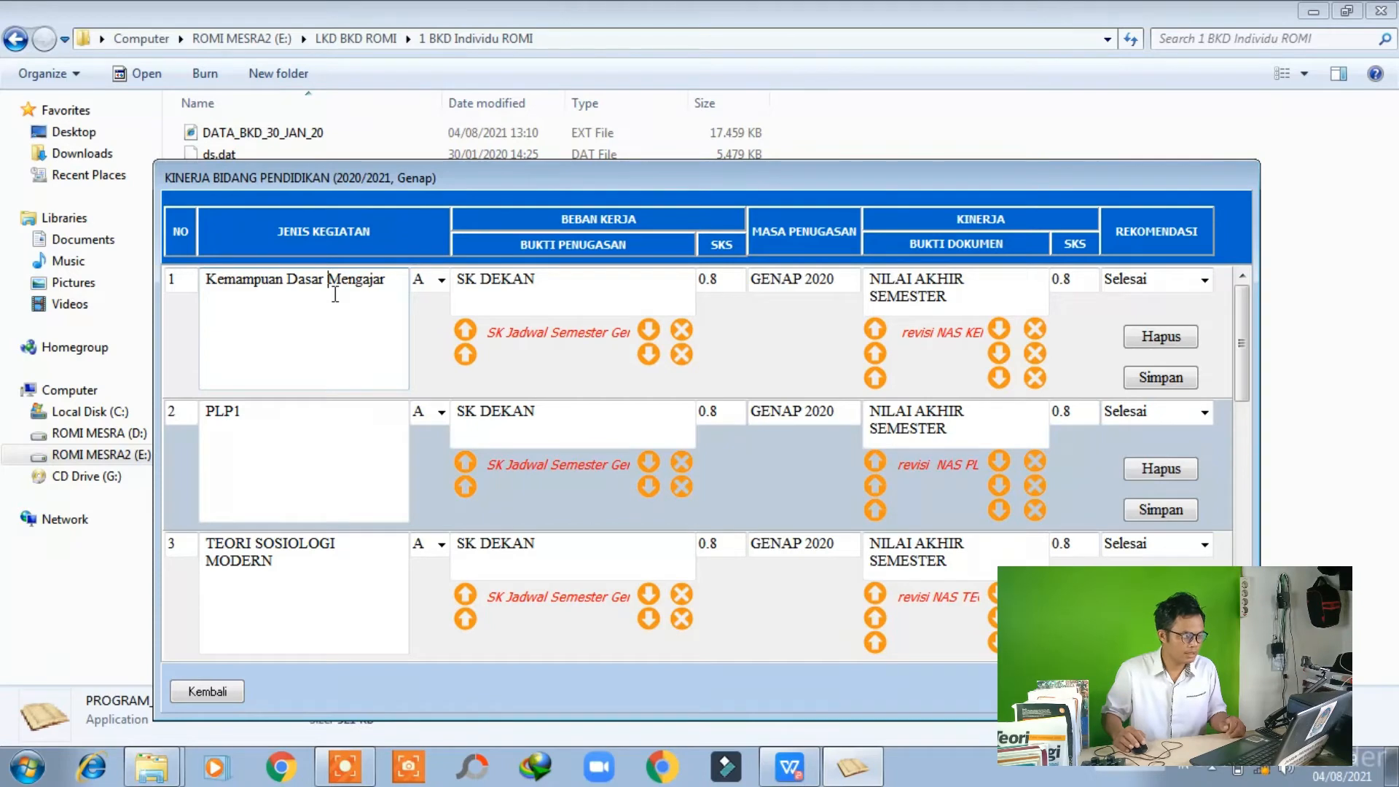
{"action": "left_click", "coordinate": [443, 280]}
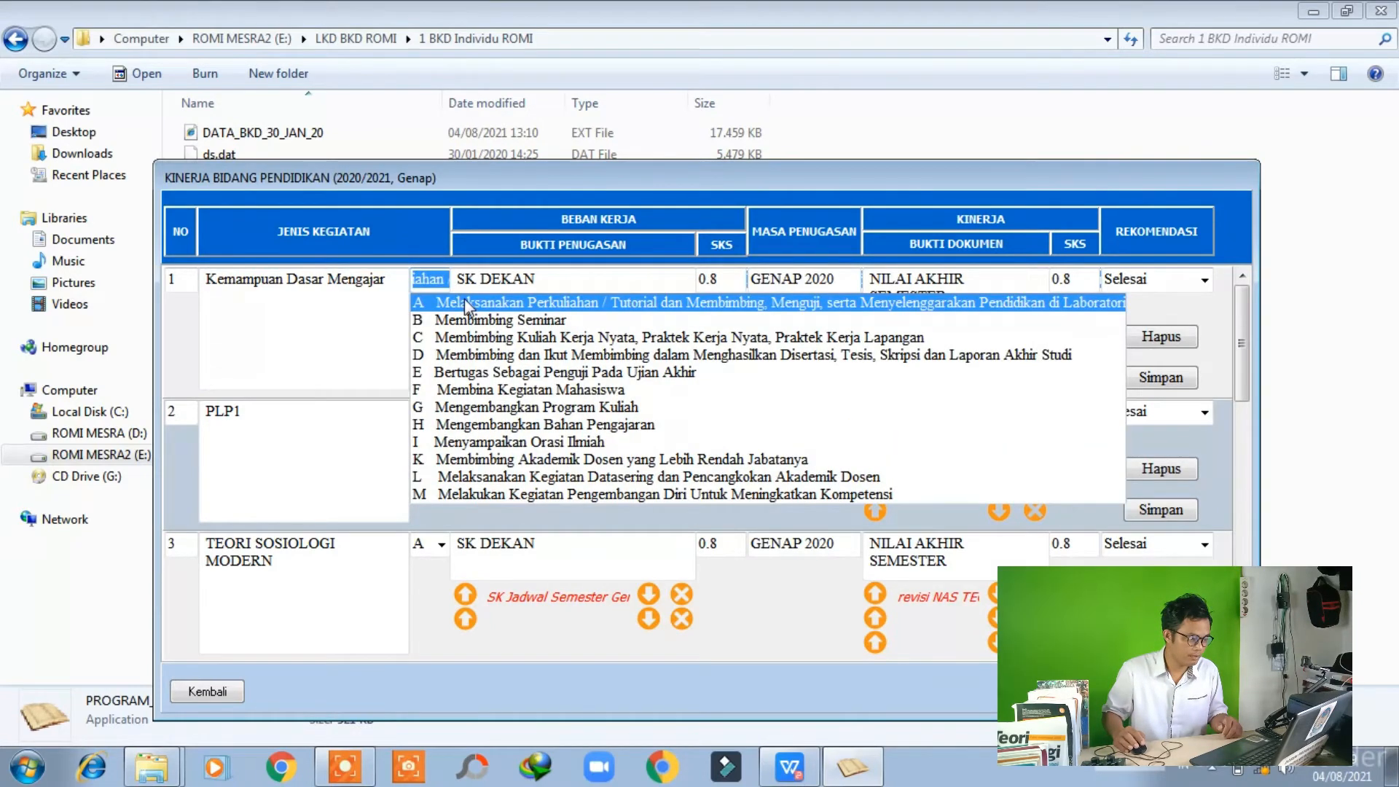
{"action": "left_click", "coordinate": [466, 304]}
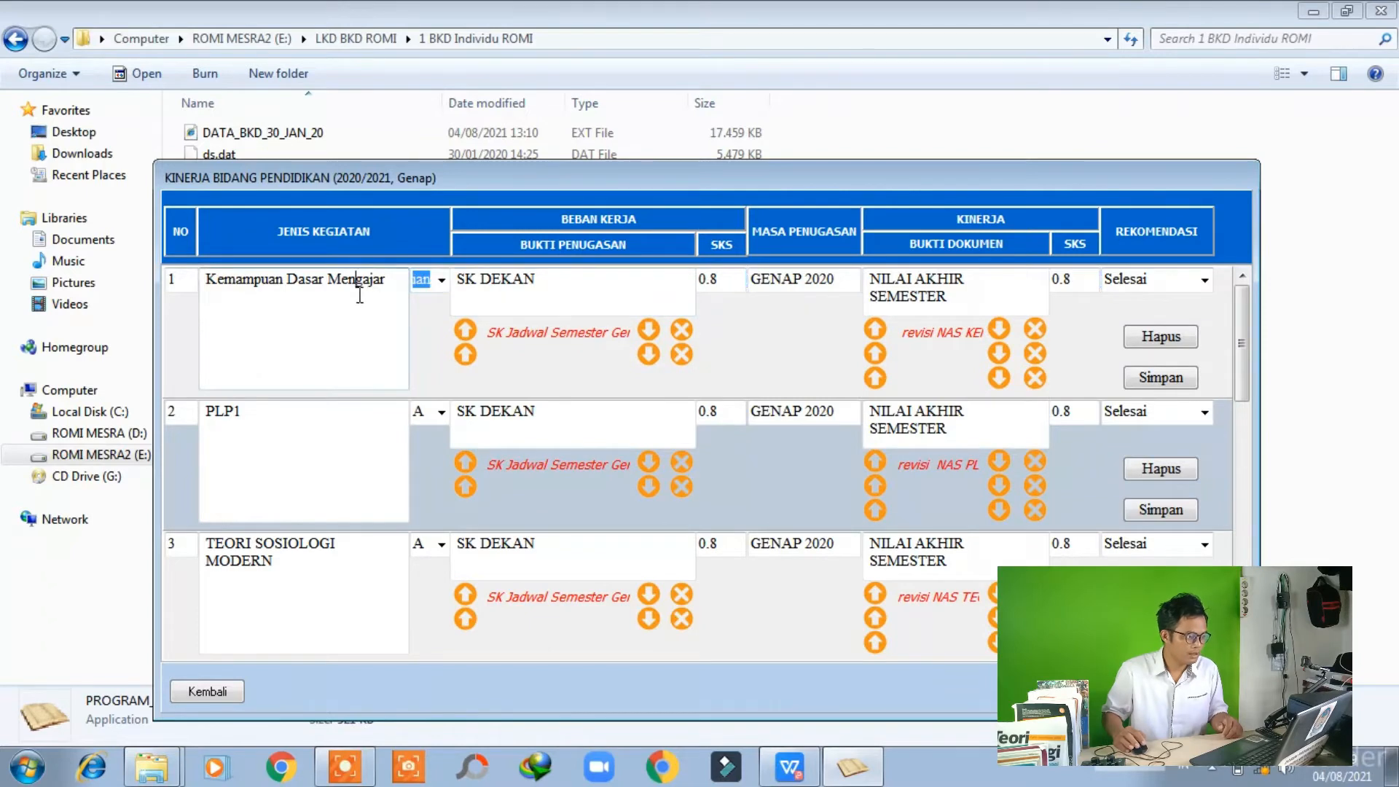
{"action": "left_click_drag", "start_coordinate": [218, 284], "coordinate": [384, 283]}
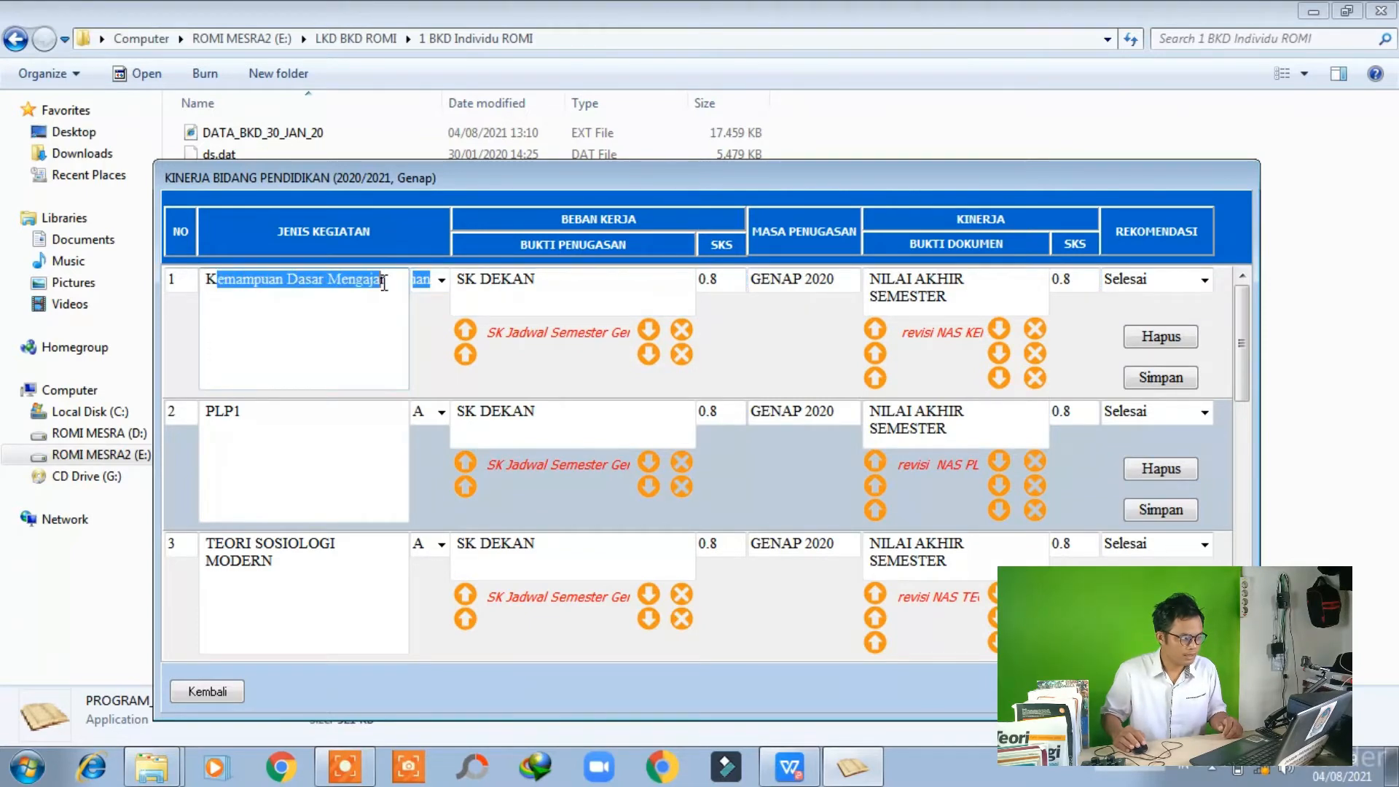
{"action": "left_click", "coordinate": [372, 315]}
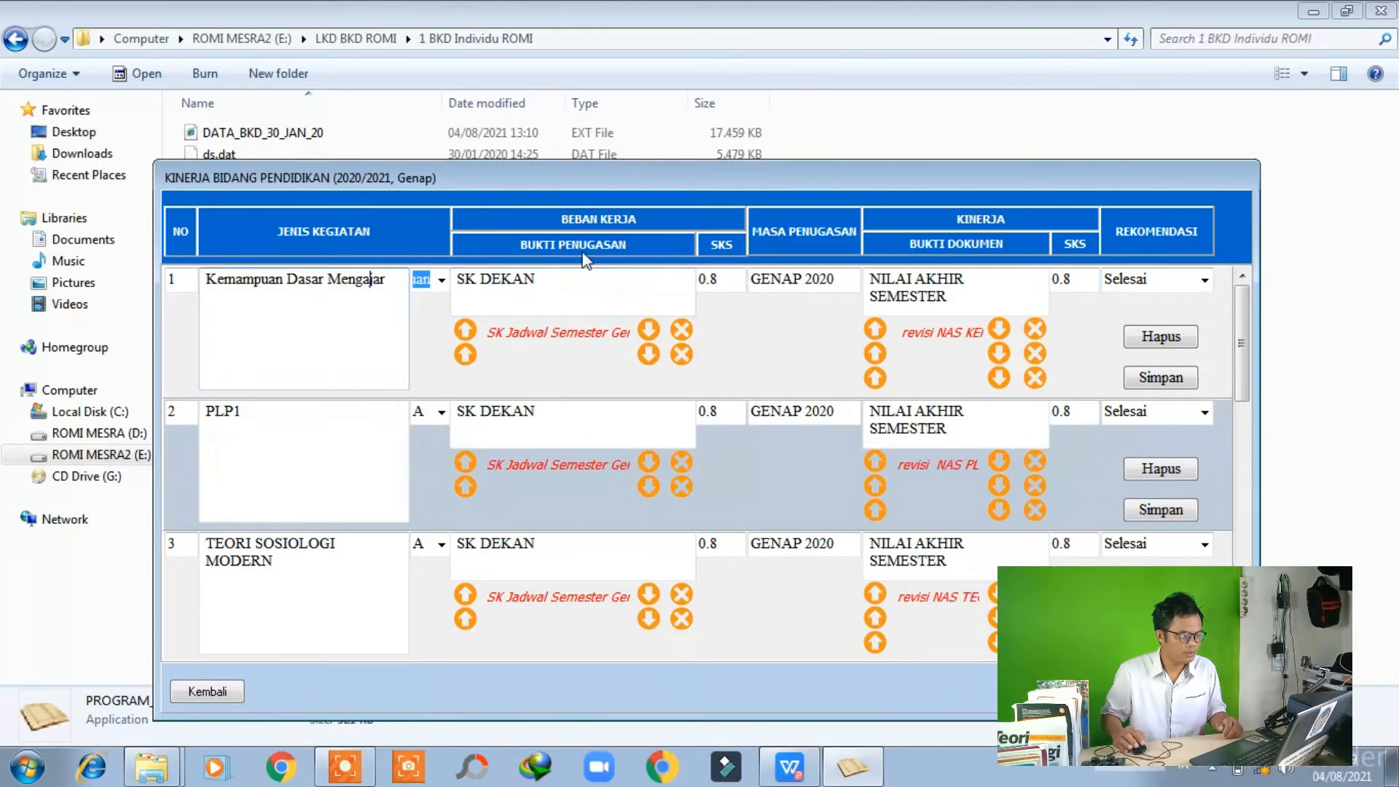
Review the assignment evidence, workload SKS, assignment period and performance SKS fields of the Kemampuan Dasar Mengajar entry
{"action": "left_click", "coordinate": [552, 279]}
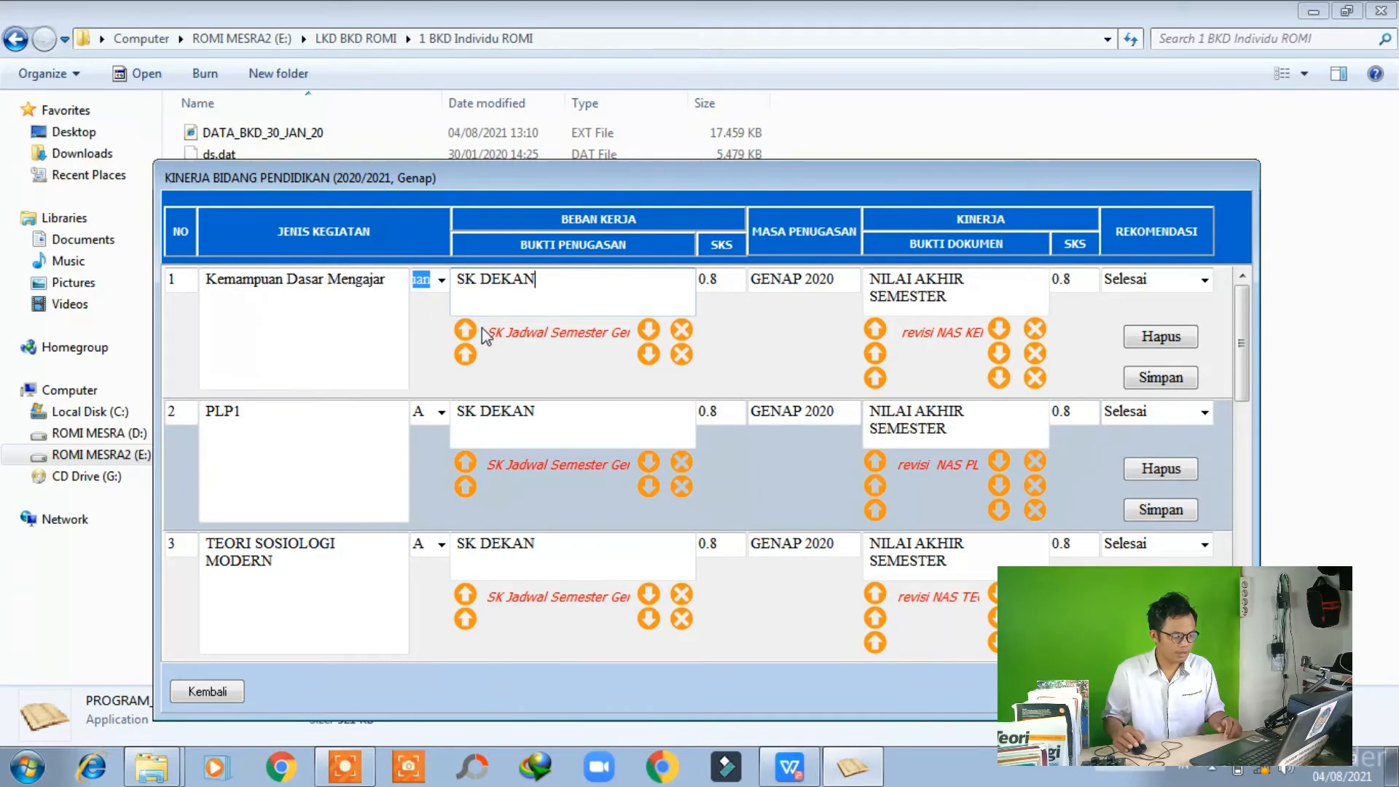
{"action": "left_click", "coordinate": [727, 280]}
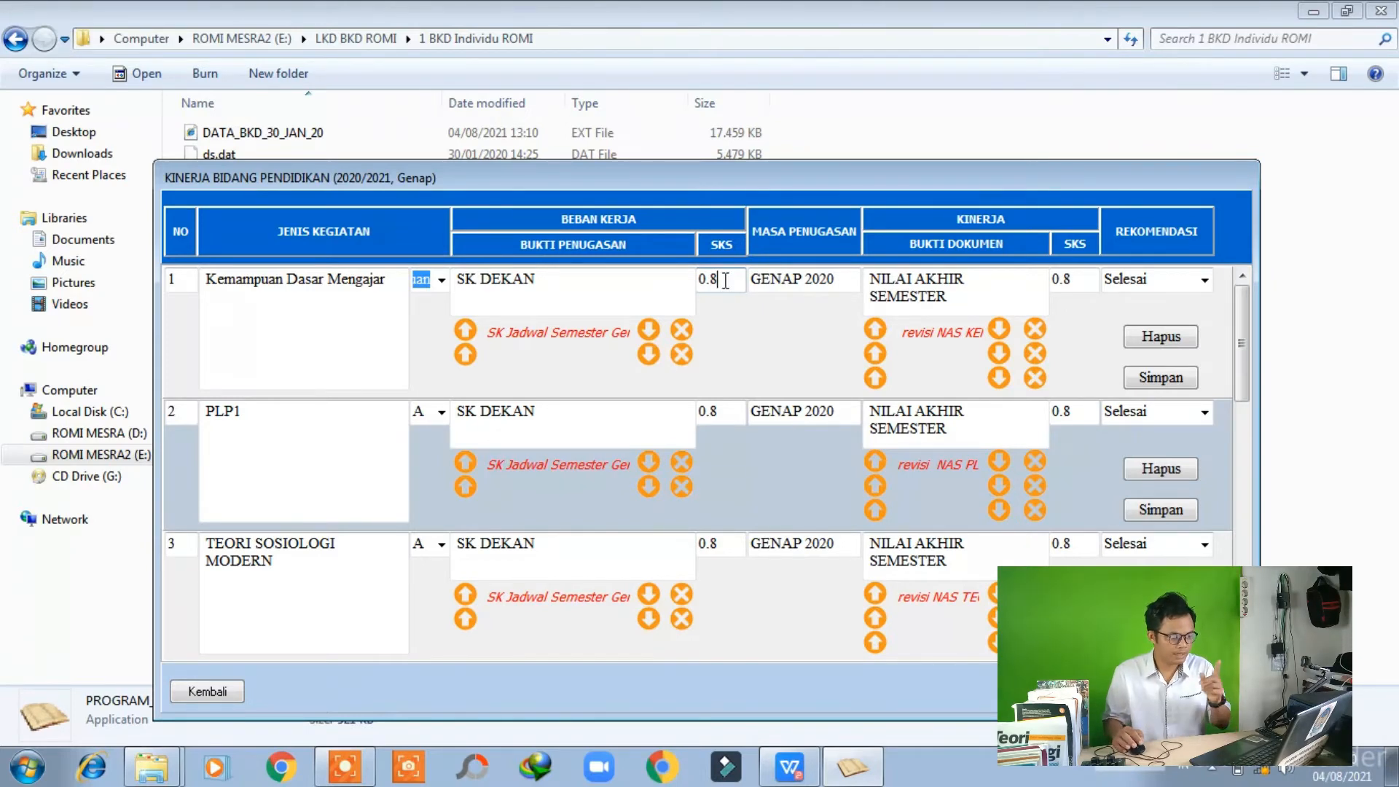
{"action": "left_click_drag", "start_coordinate": [721, 280], "coordinate": [700, 280]}
{"action": "left_click", "coordinate": [738, 279]}
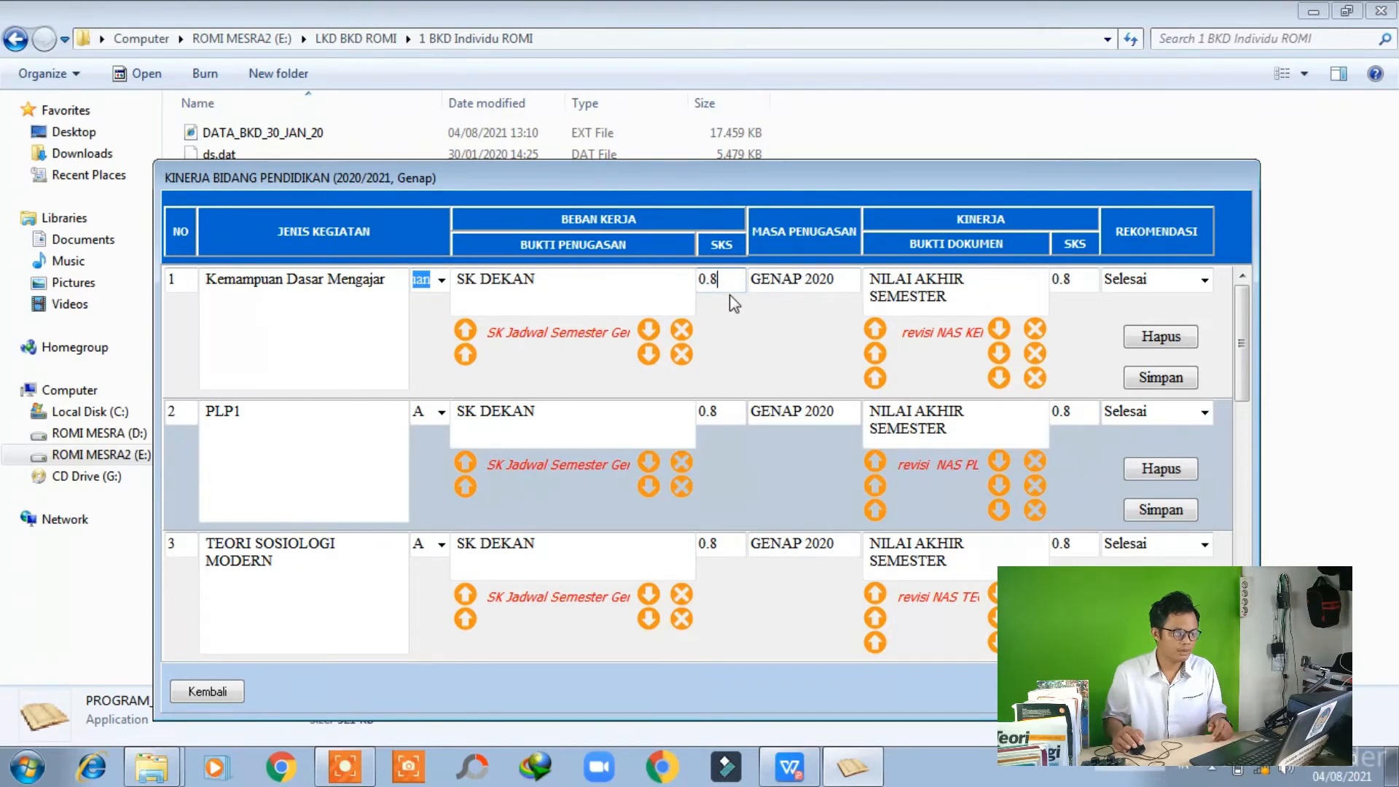
{"action": "left_click_drag", "start_coordinate": [729, 295], "coordinate": [702, 292]}
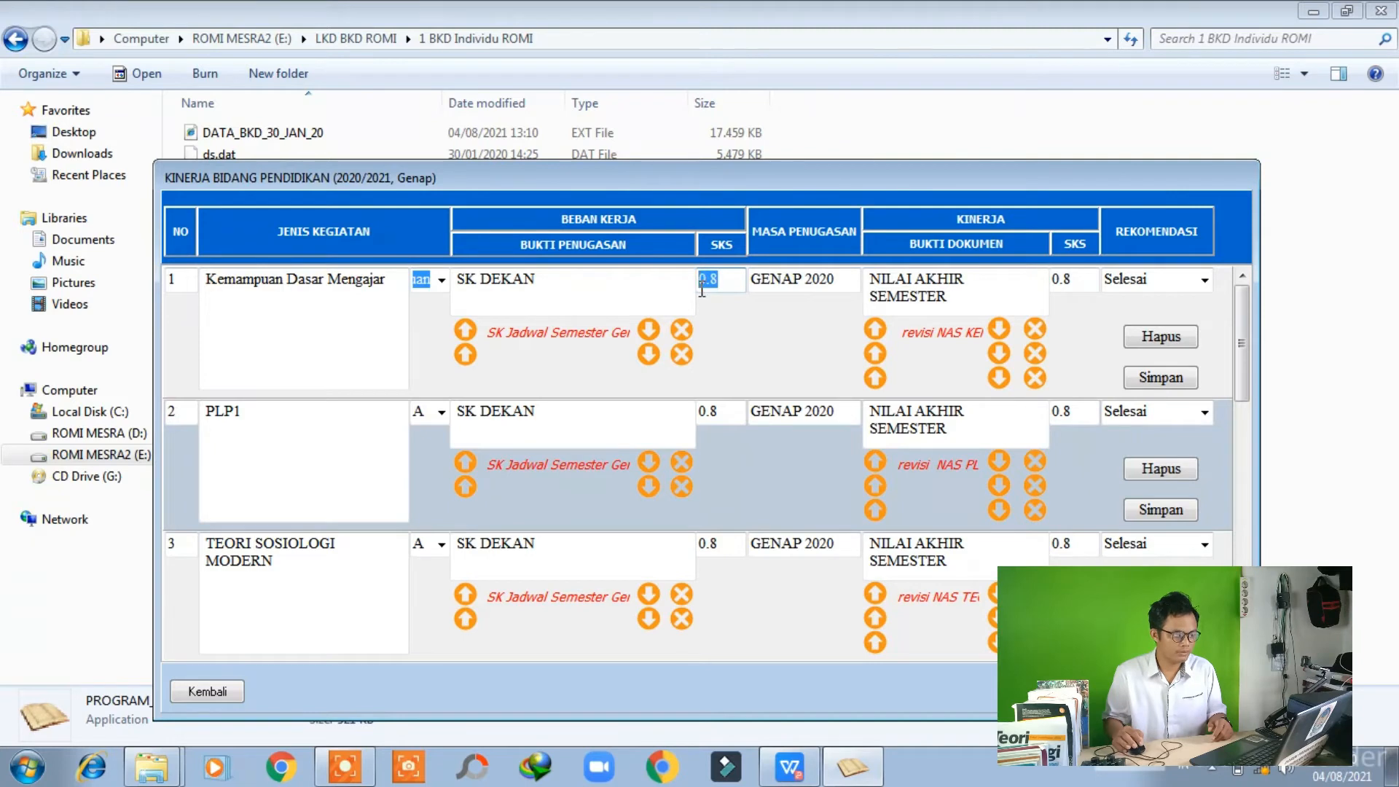
{"action": "left_click", "coordinate": [721, 281]}
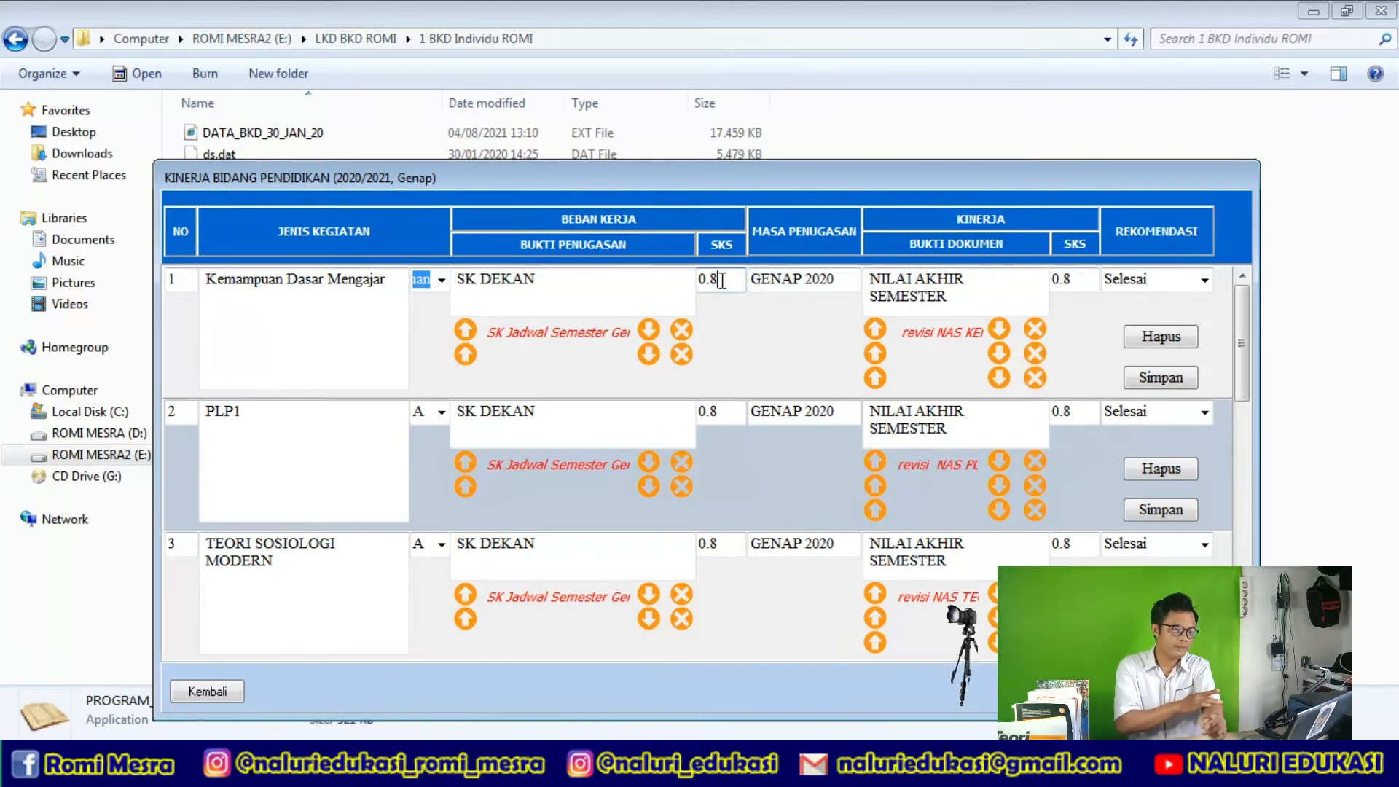
{"action": "left_click", "coordinate": [843, 281]}
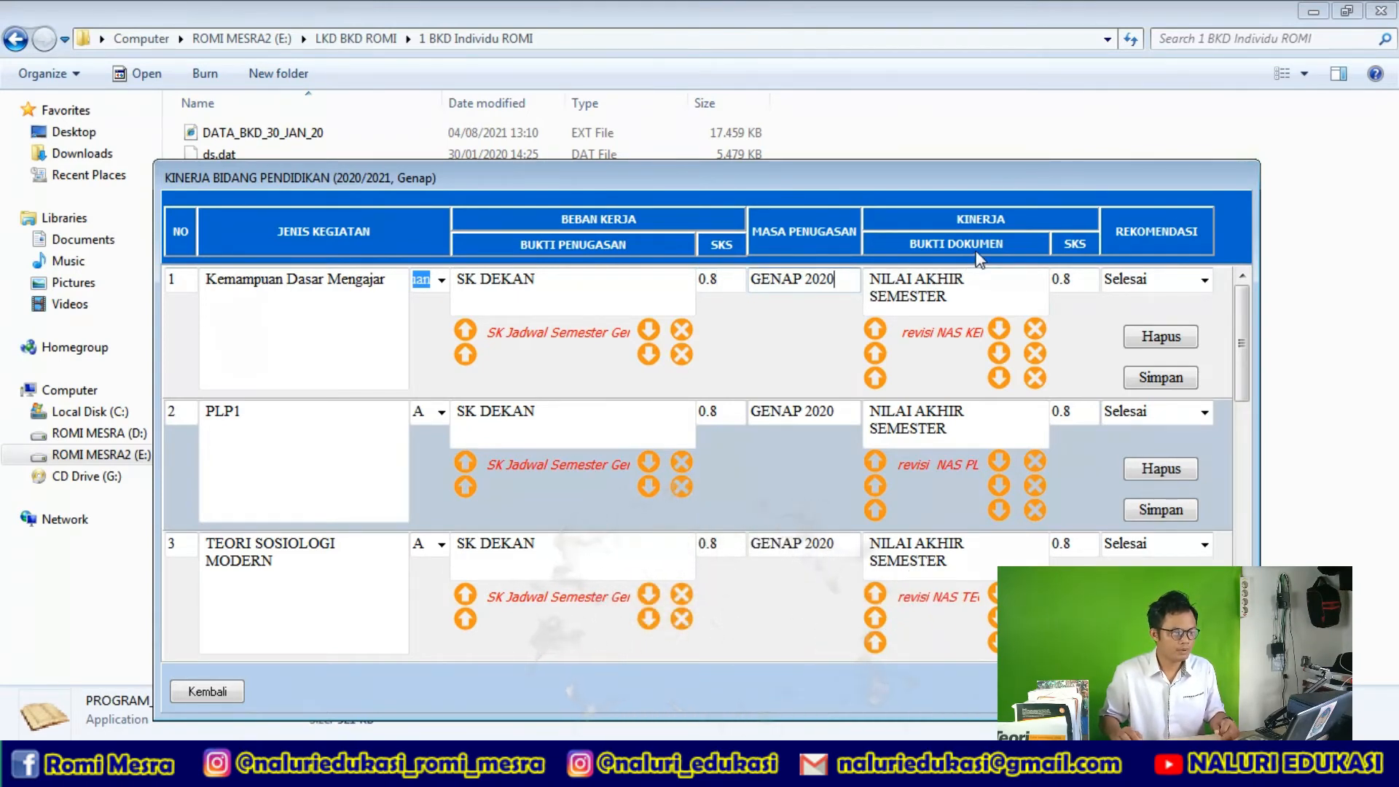
{"action": "left_click", "coordinate": [1069, 279]}
Set the recommendation of entry 1 to Selesai and review the other recommendation options
{"action": "left_click", "coordinate": [1206, 281]}
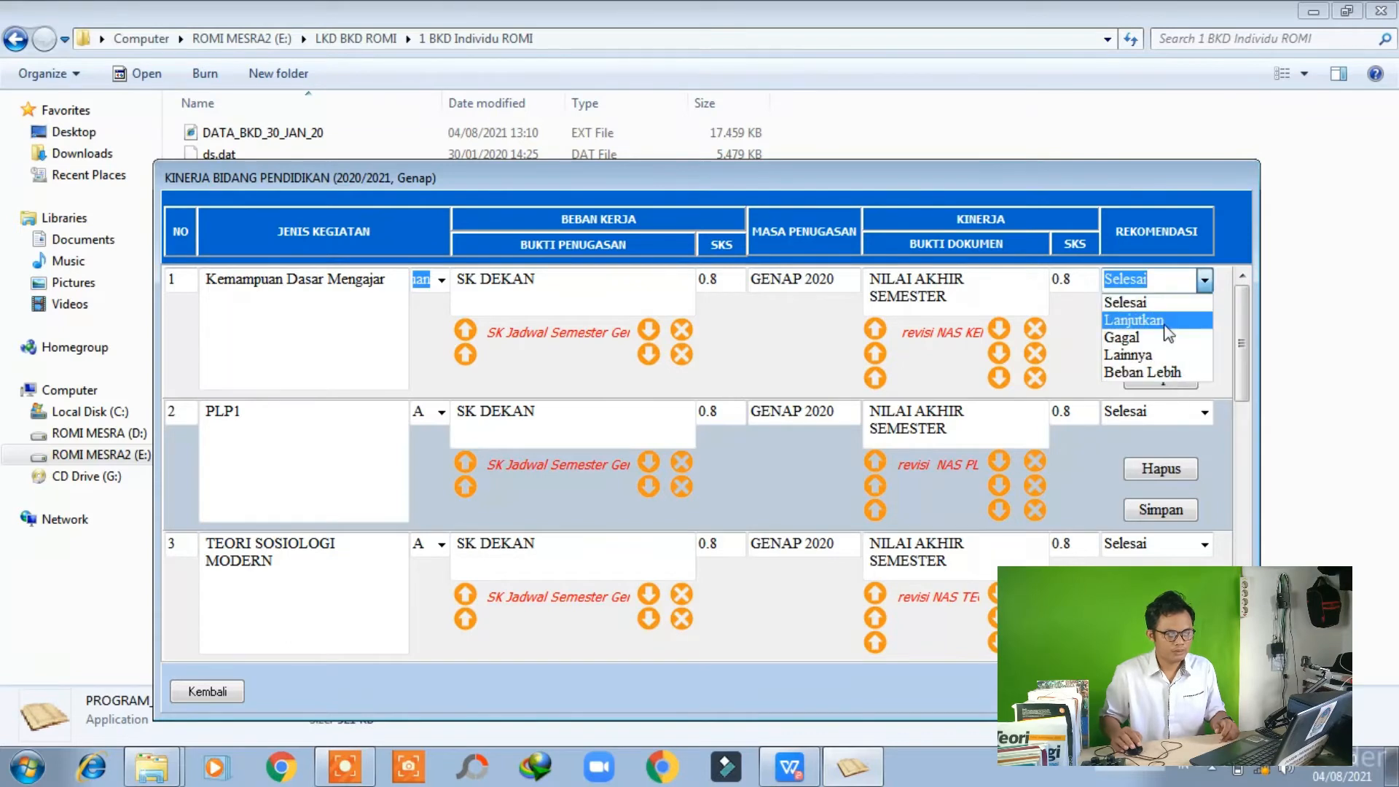
{"action": "left_click", "coordinate": [1166, 301]}
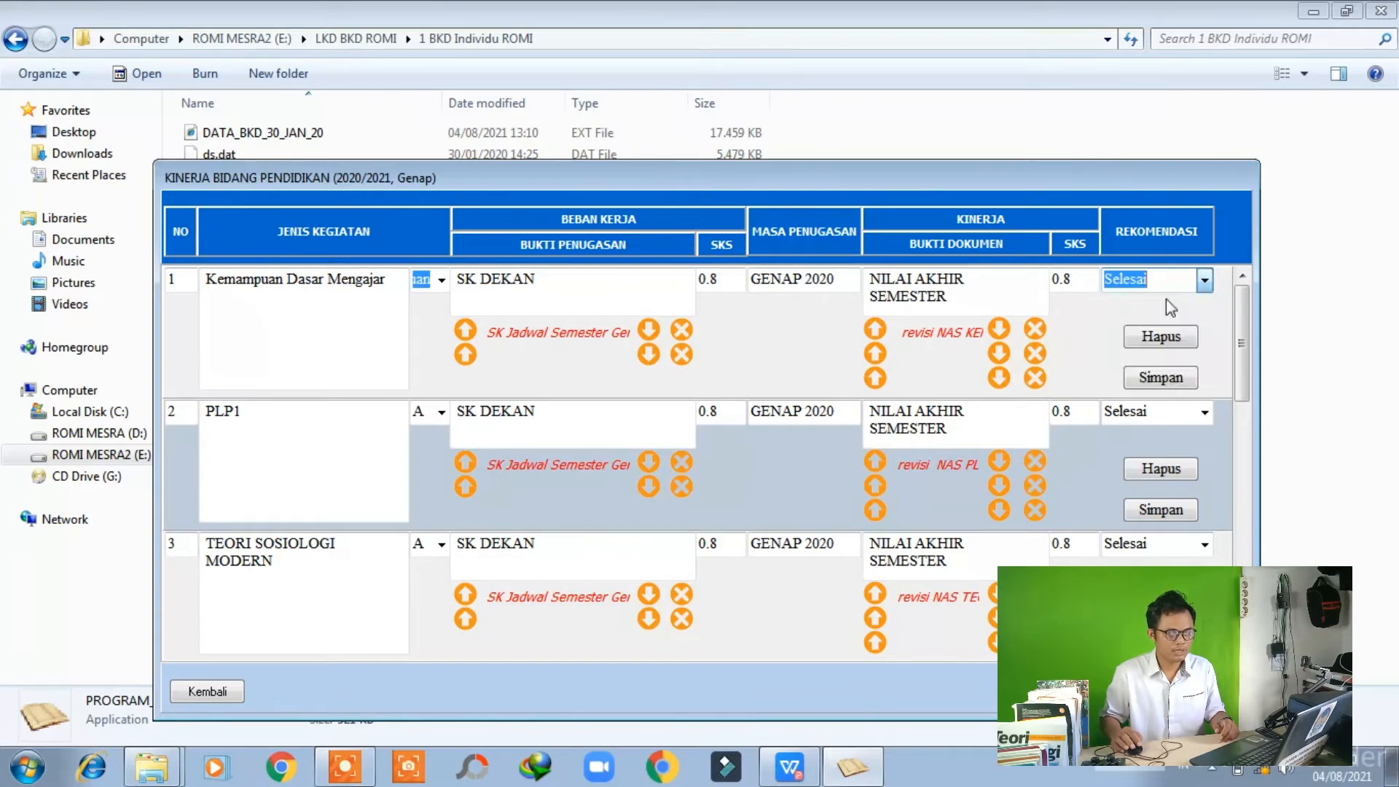
{"action": "left_click", "coordinate": [1210, 282]}
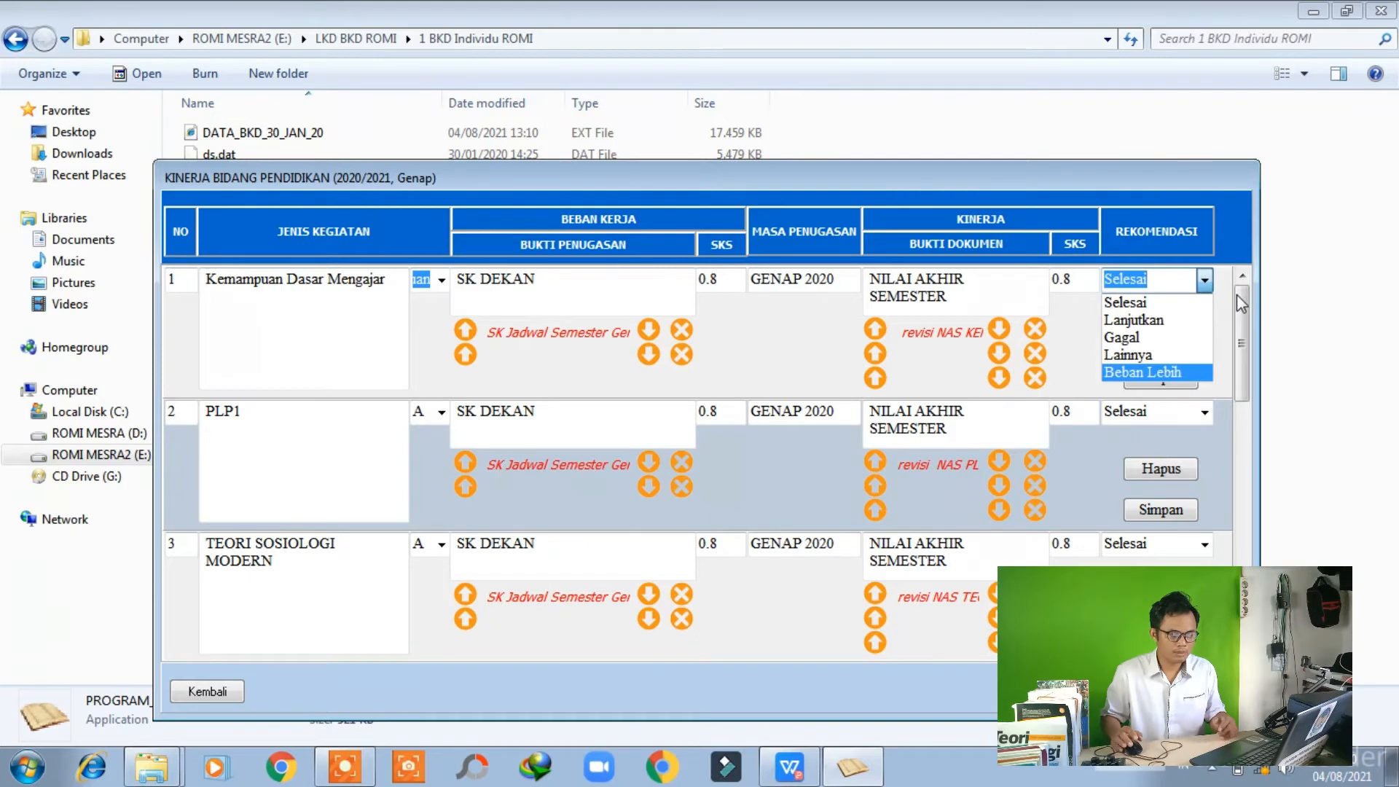
{"action": "left_click", "coordinate": [1204, 282]}
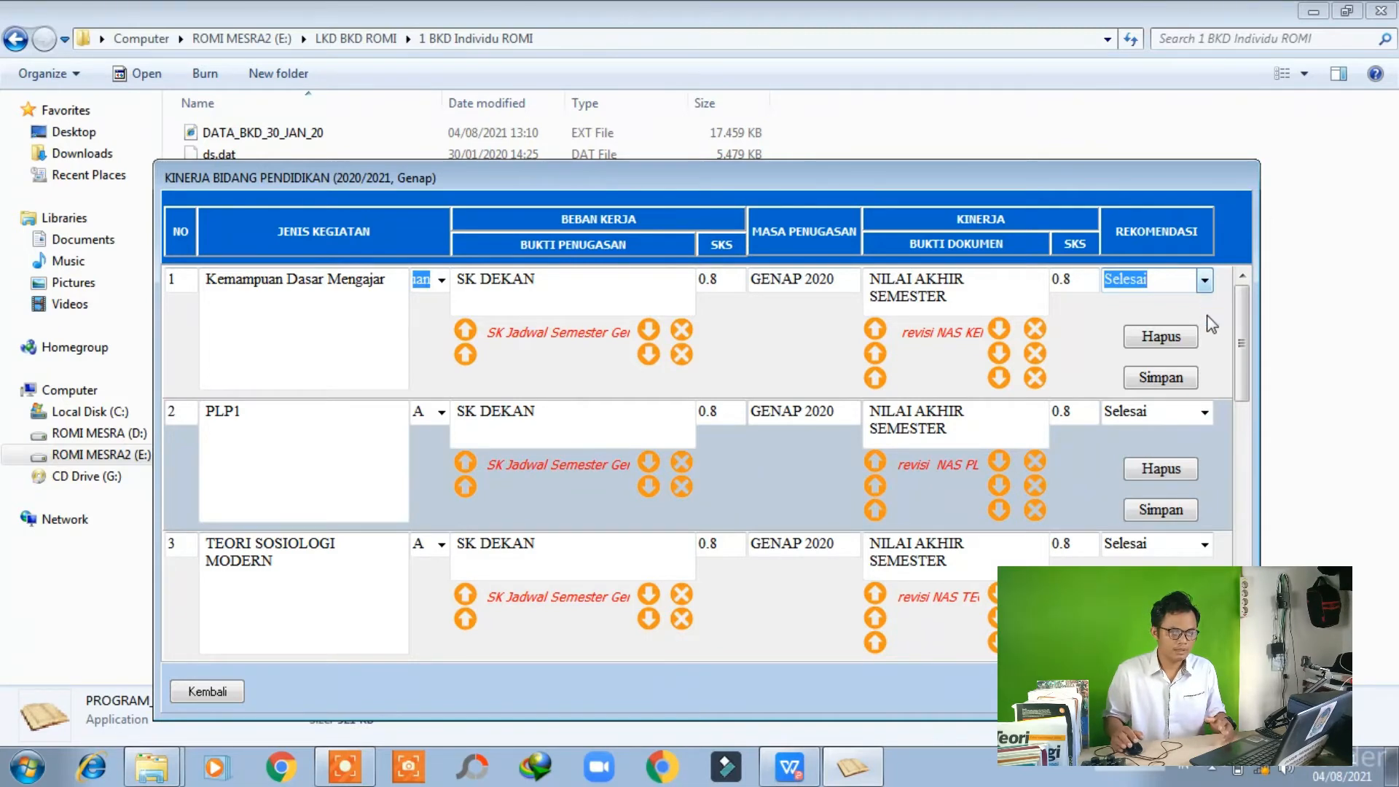
Return to the main menu and try to open the Kewajiban Khusus section
{"action": "left_click", "coordinate": [208, 692]}
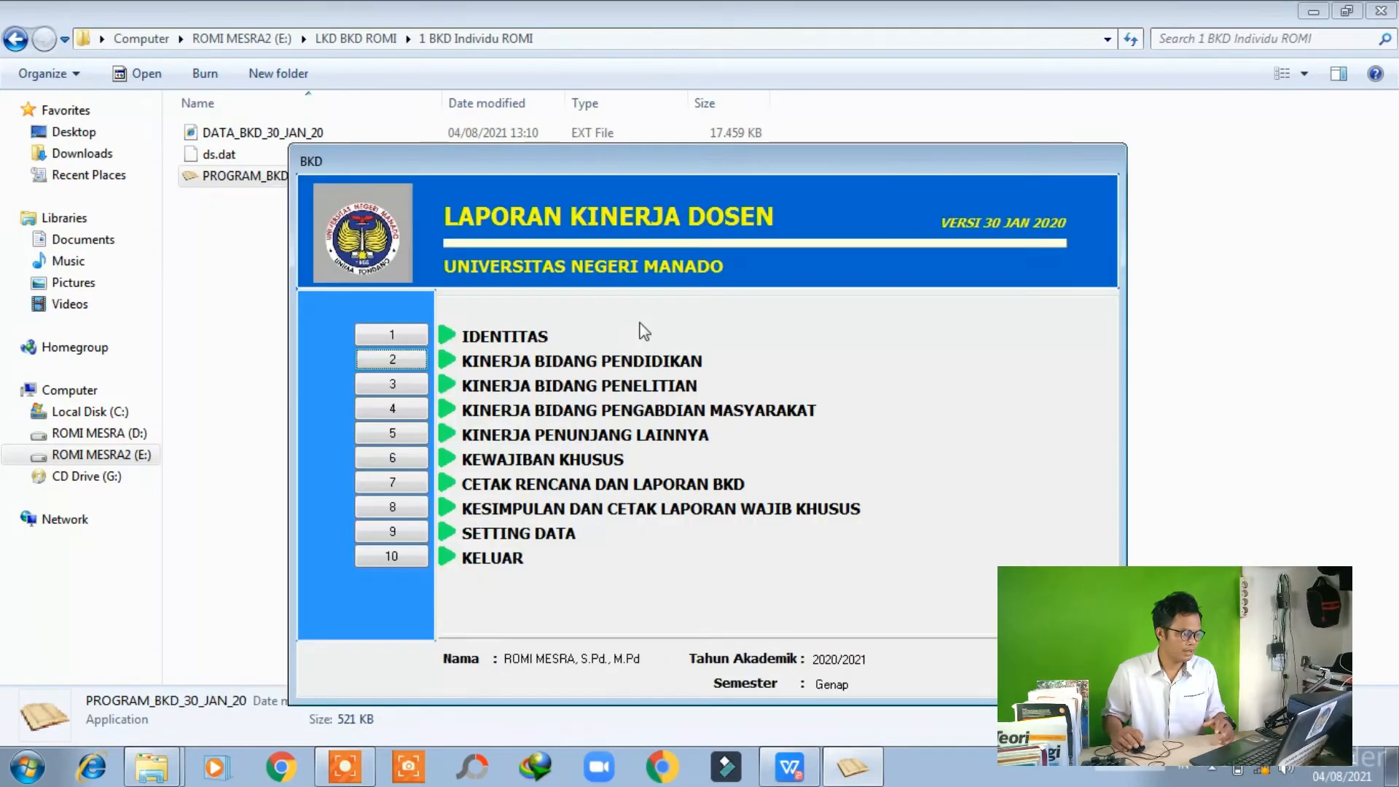
{"action": "left_click", "coordinate": [411, 506]}
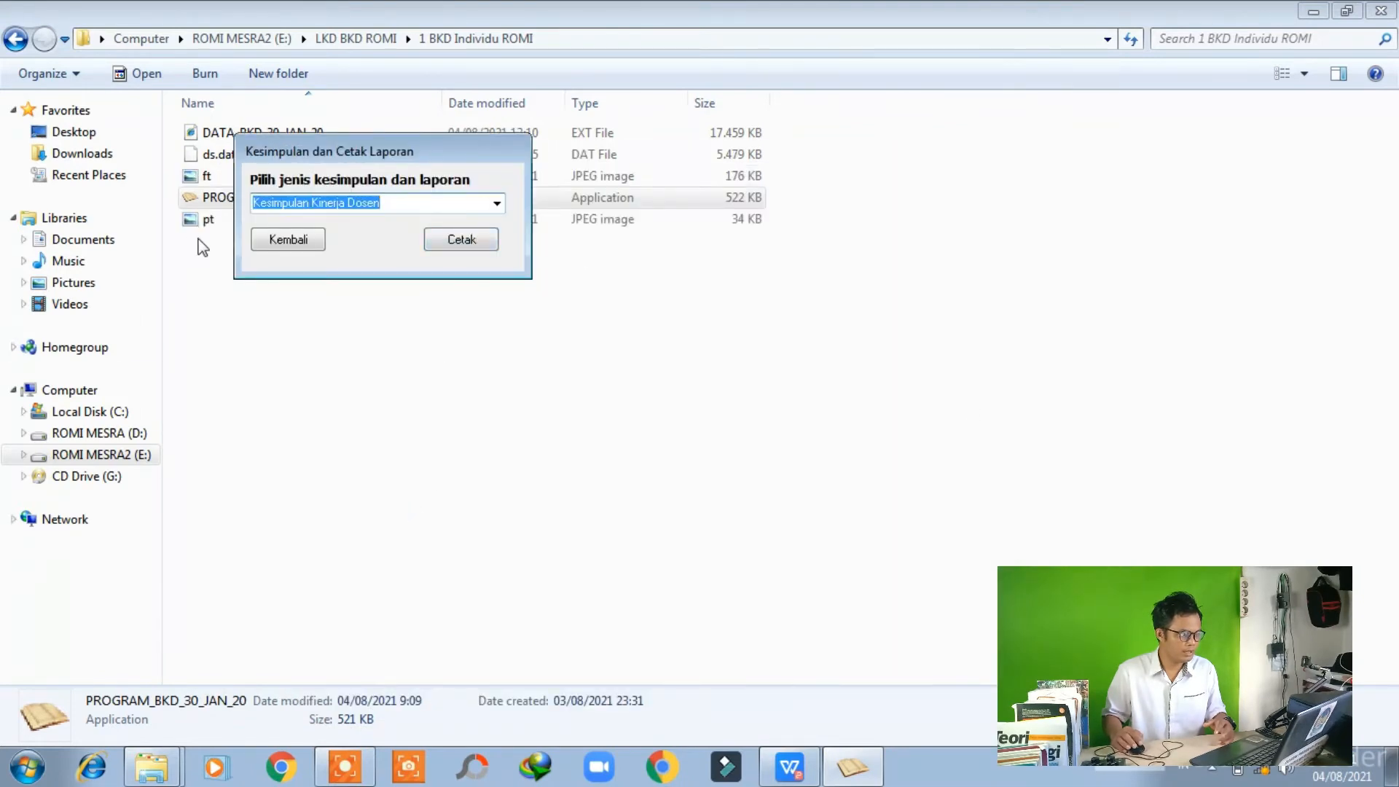
{"action": "left_click", "coordinate": [274, 243]}
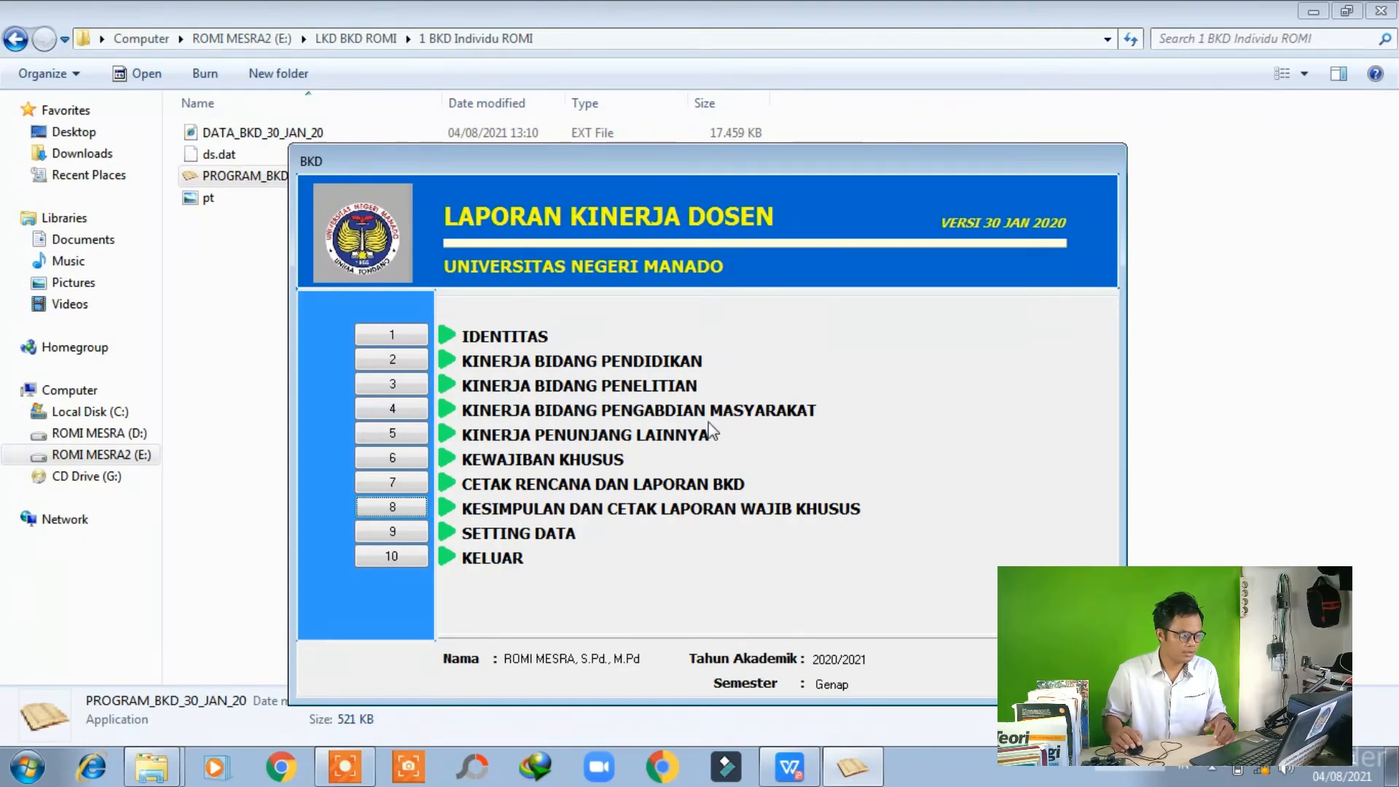
{"action": "left_click", "coordinate": [405, 457]}
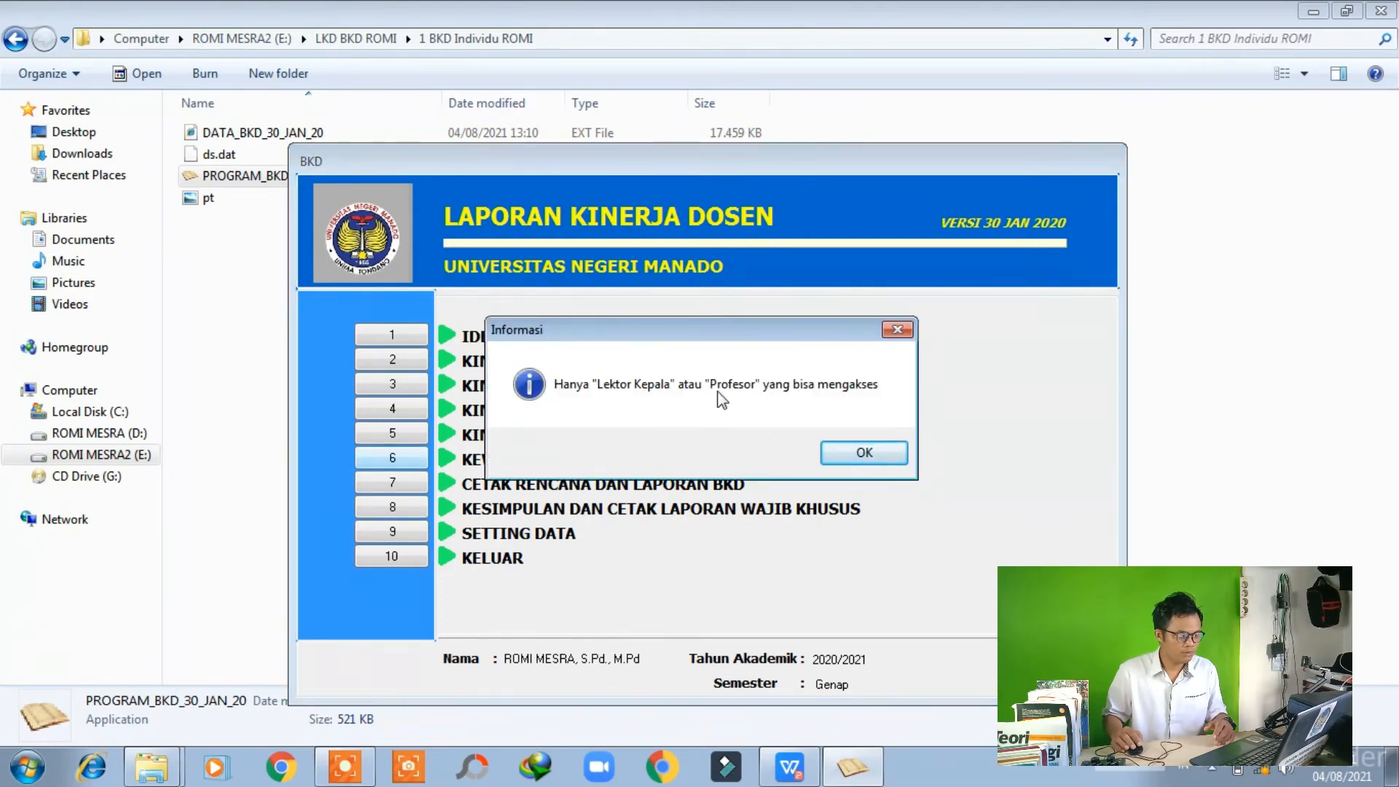
{"action": "left_click", "coordinate": [864, 453]}
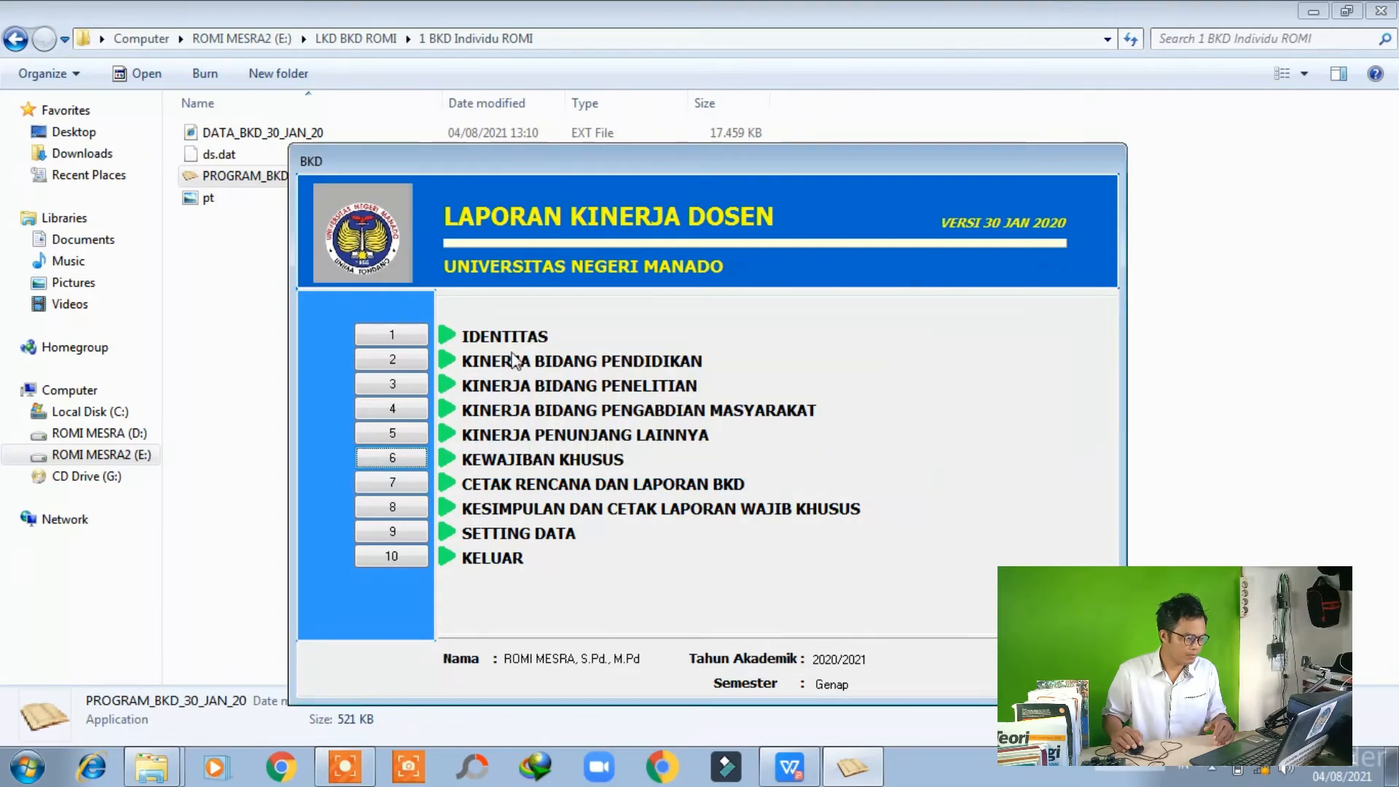
Open the Kesimpulan Kinerja Dosen report and review the SKS requirement, performance and conclusion for each area
{"action": "left_click", "coordinate": [408, 506]}
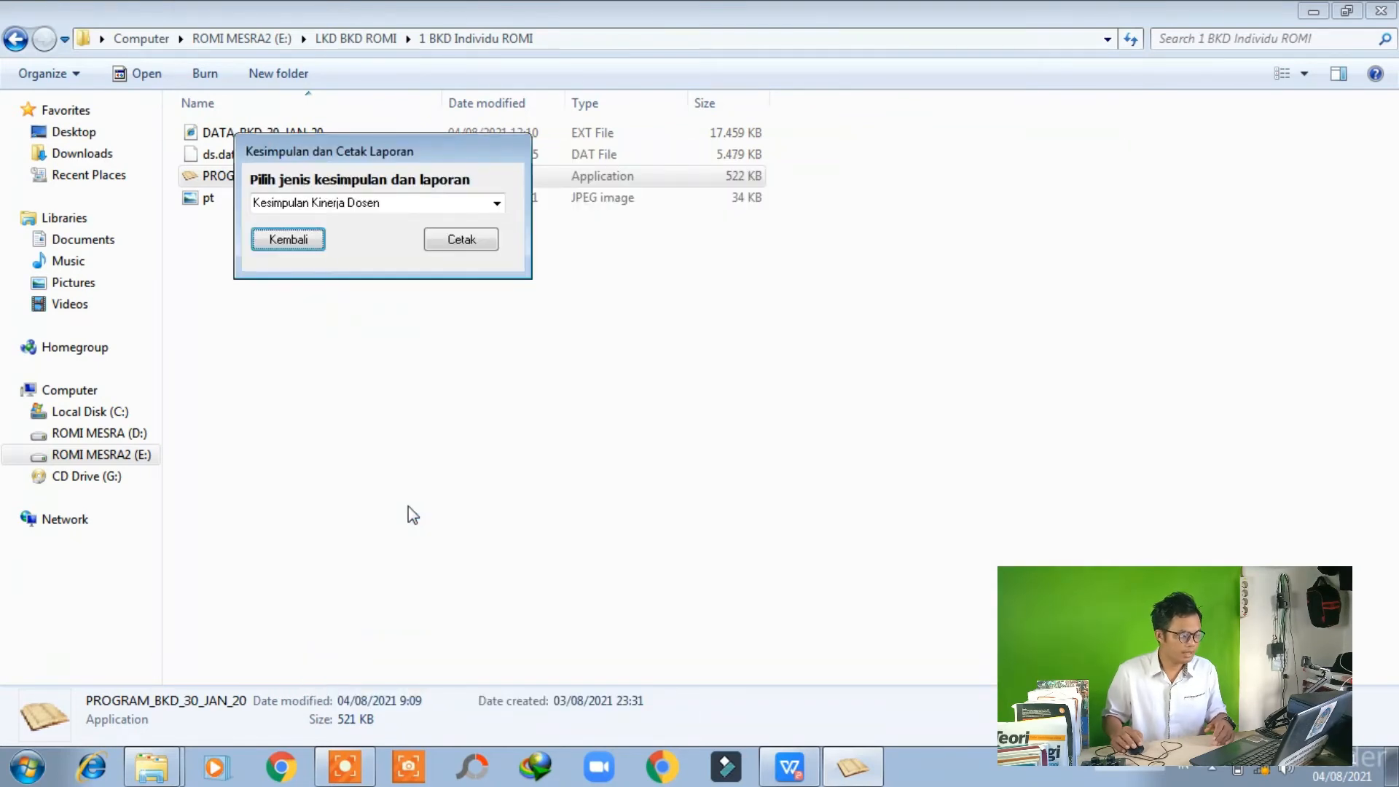
{"action": "left_click", "coordinate": [495, 204]}
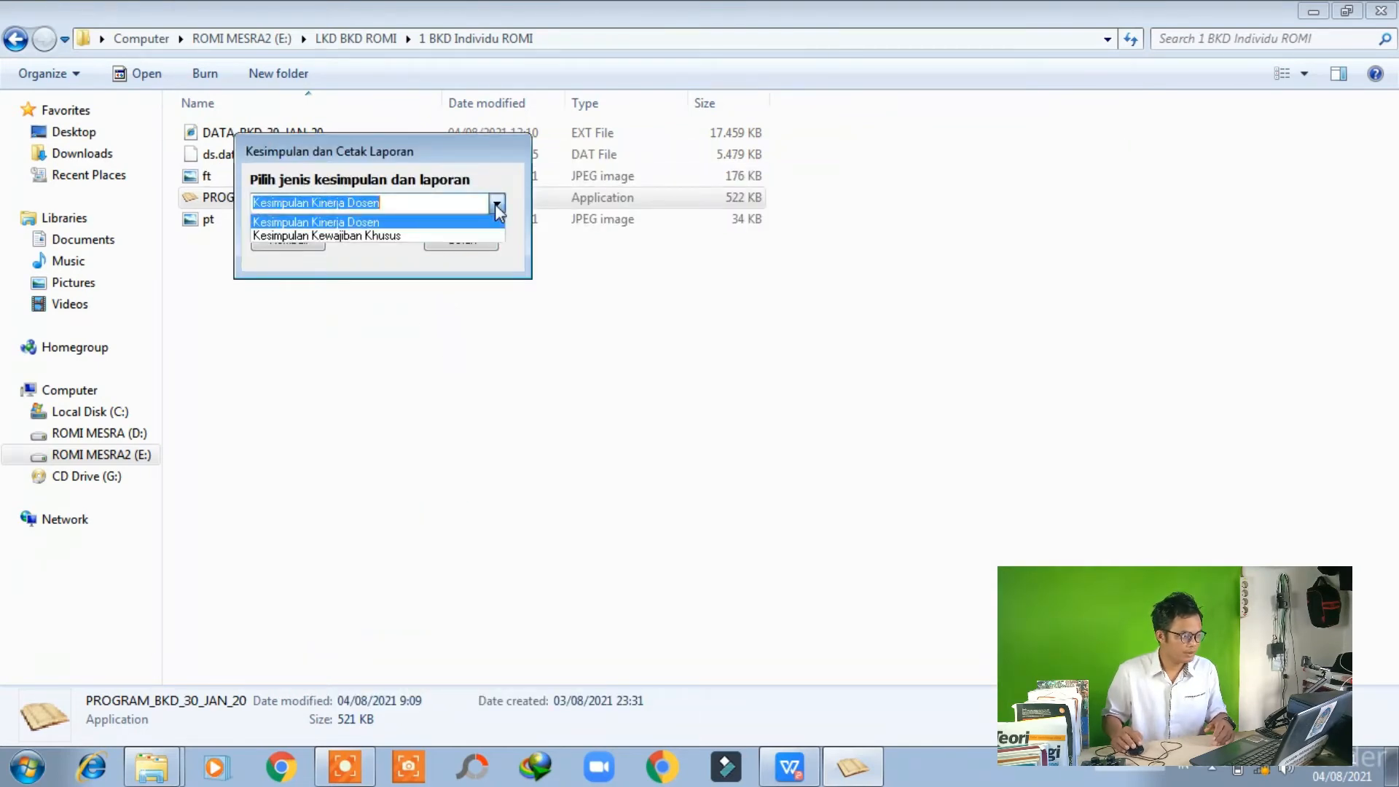
{"action": "left_click", "coordinate": [496, 204]}
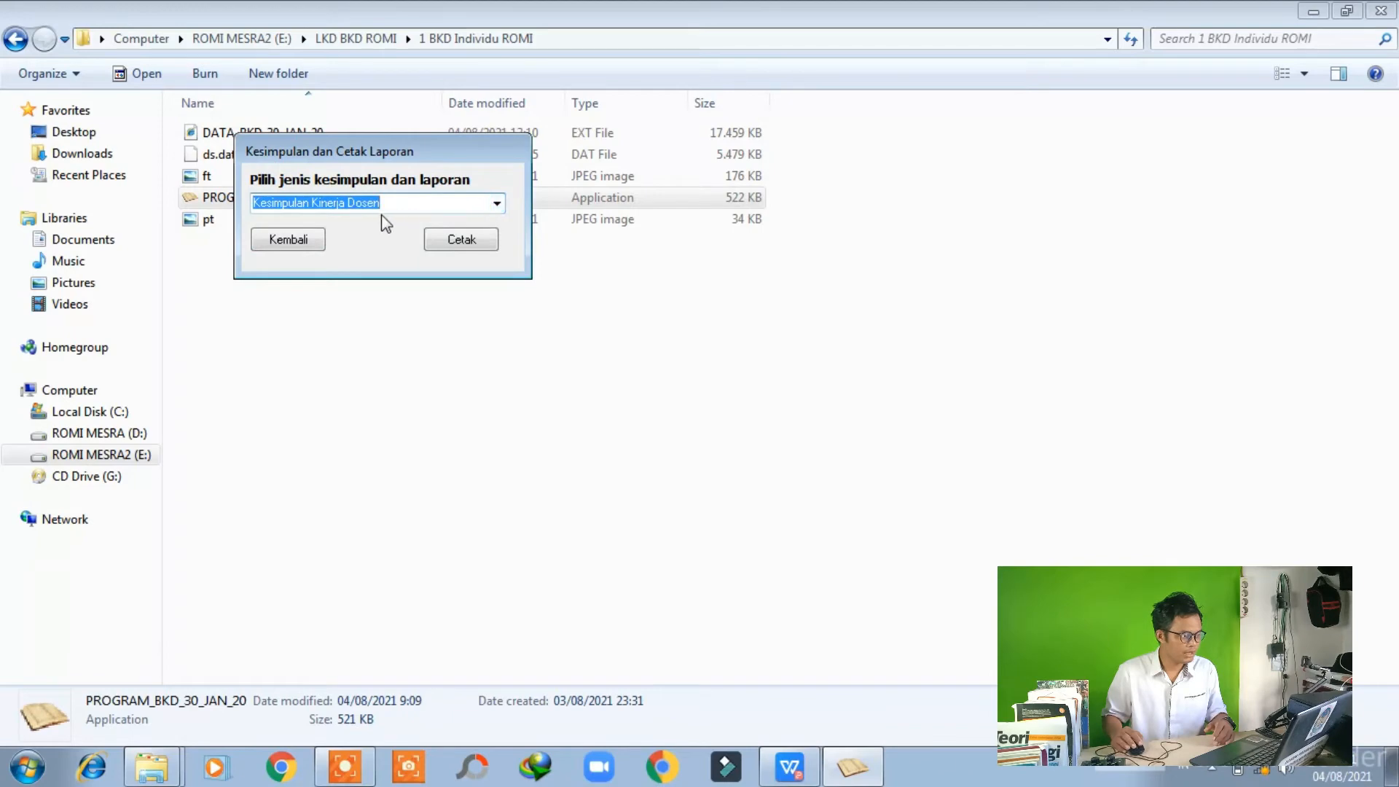
{"action": "left_click", "coordinate": [453, 239]}
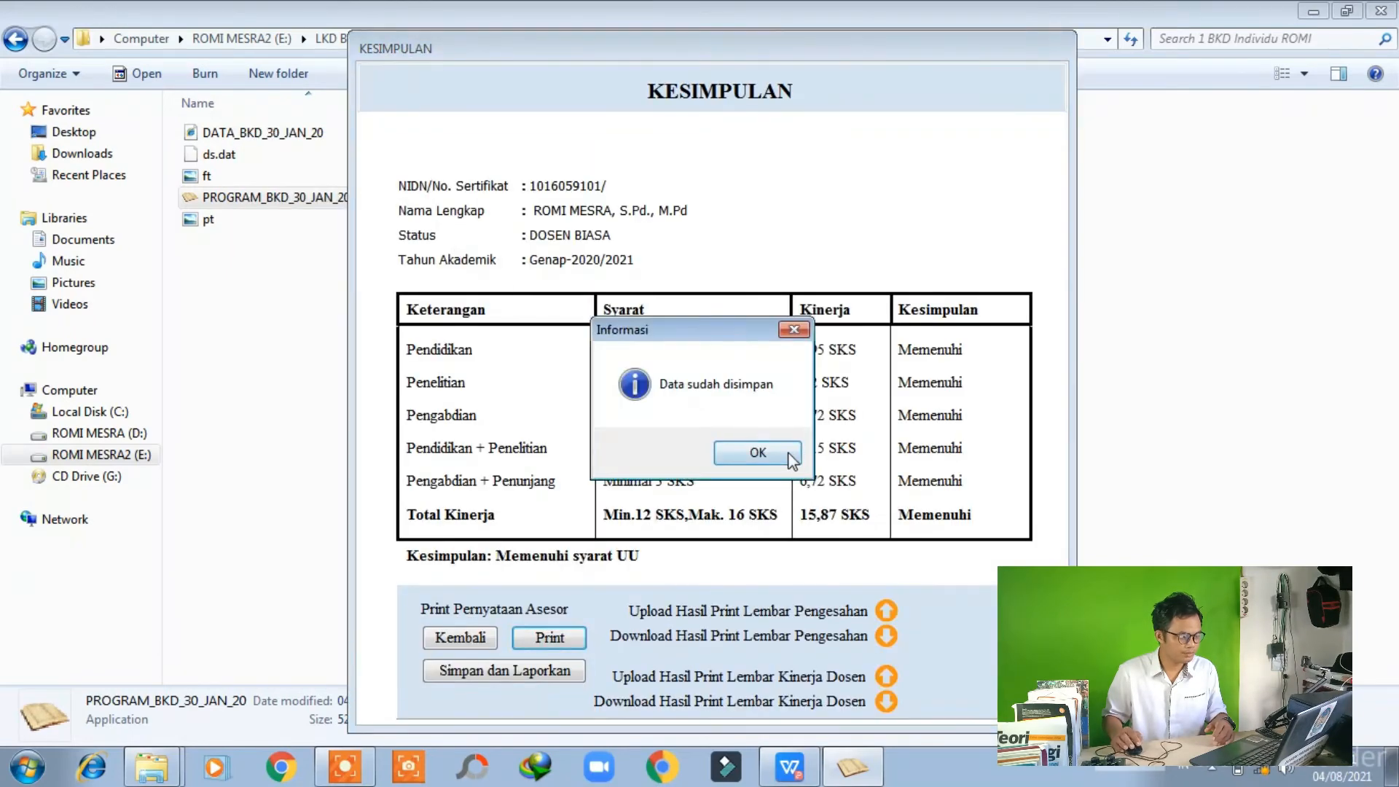
{"action": "left_click", "coordinate": [776, 452]}
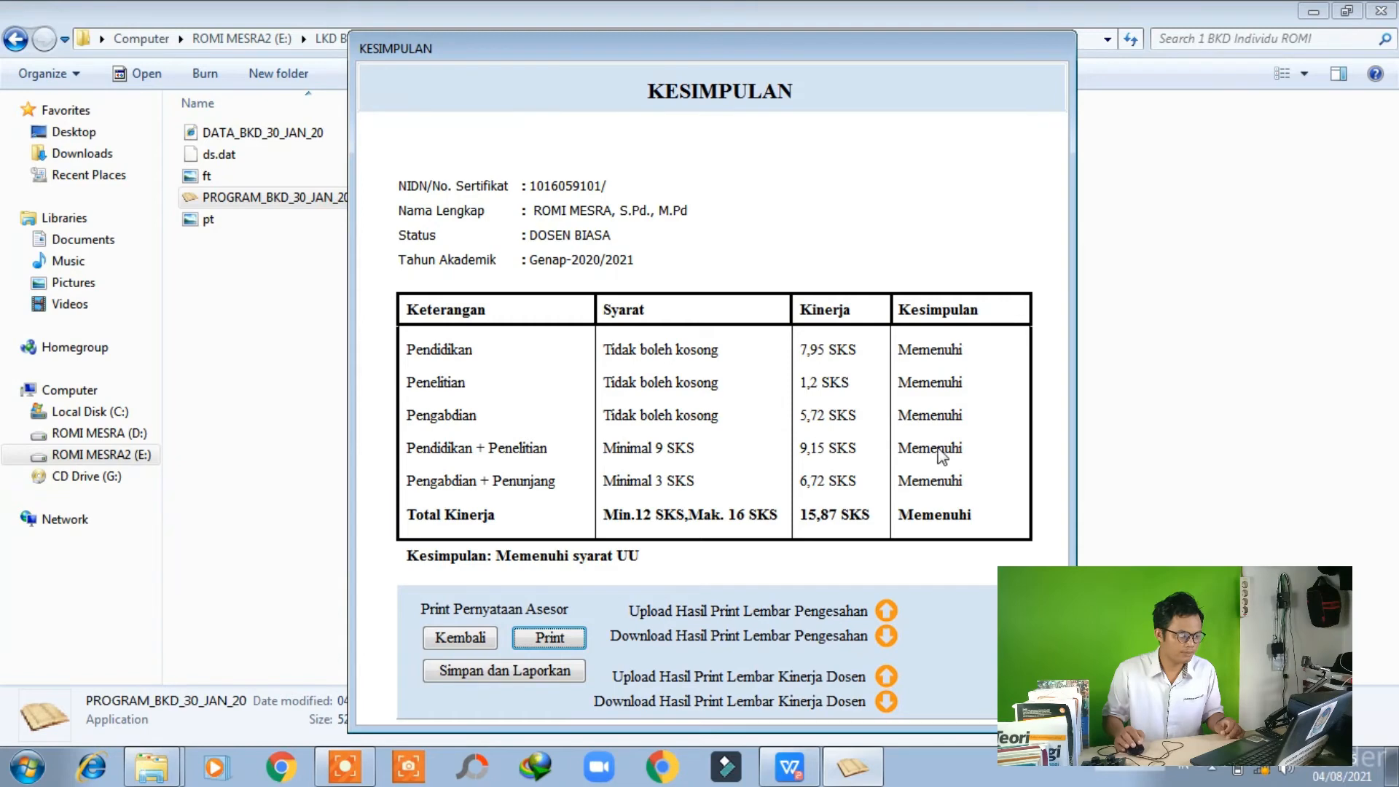
{"action": "left_click", "coordinate": [775, 453]}
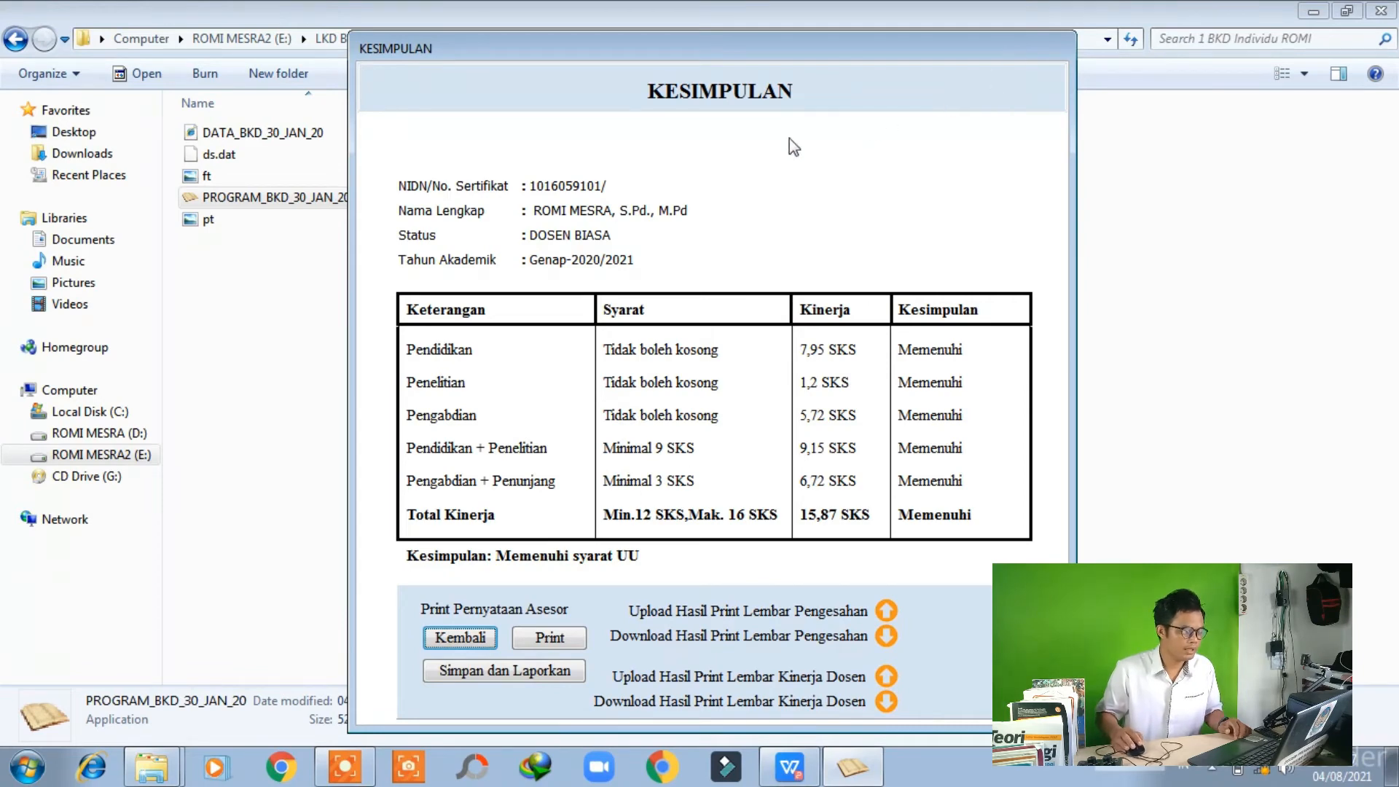
Leave the conclusion and generate the print preview of the Laporan Kinerja Dosen report
{"action": "left_click", "coordinate": [478, 634]}
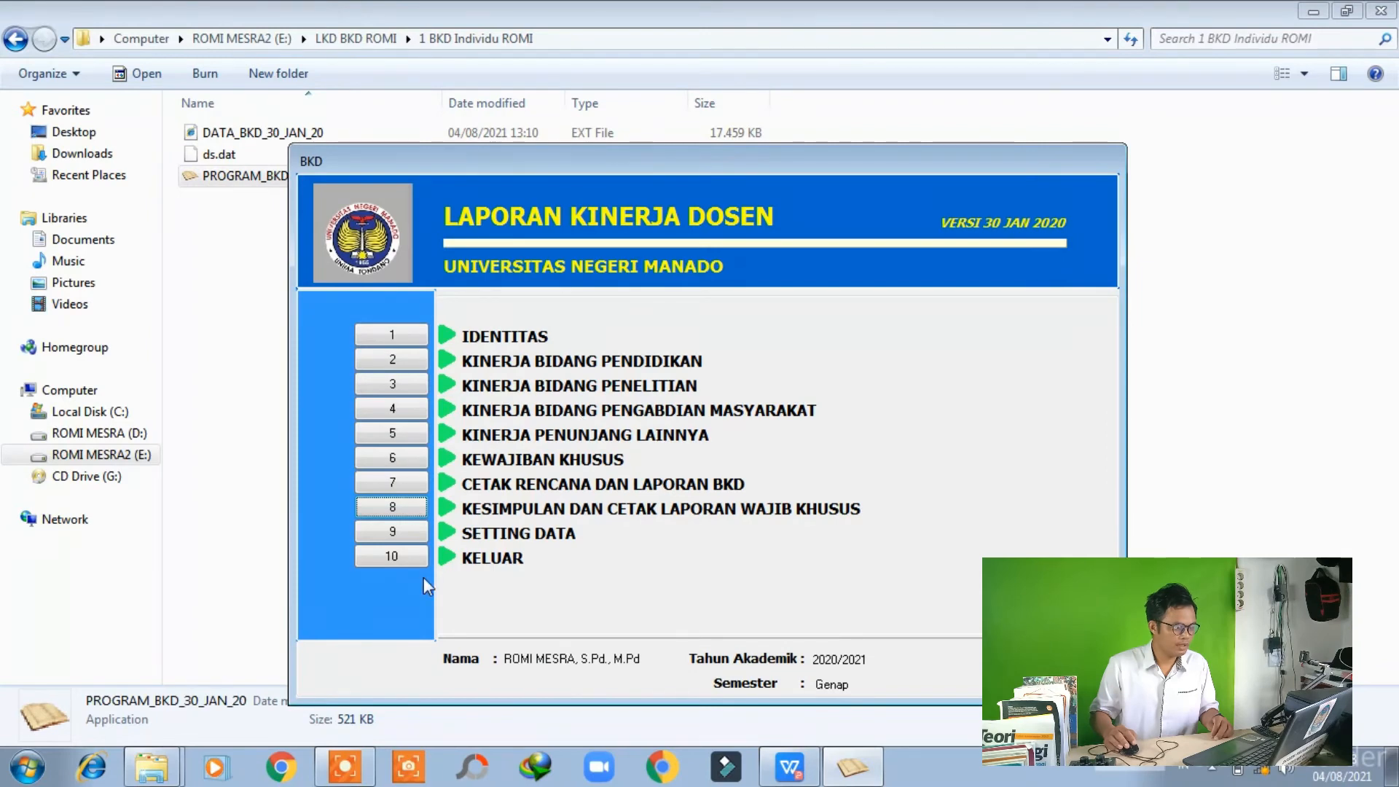
{"action": "left_click", "coordinate": [393, 483]}
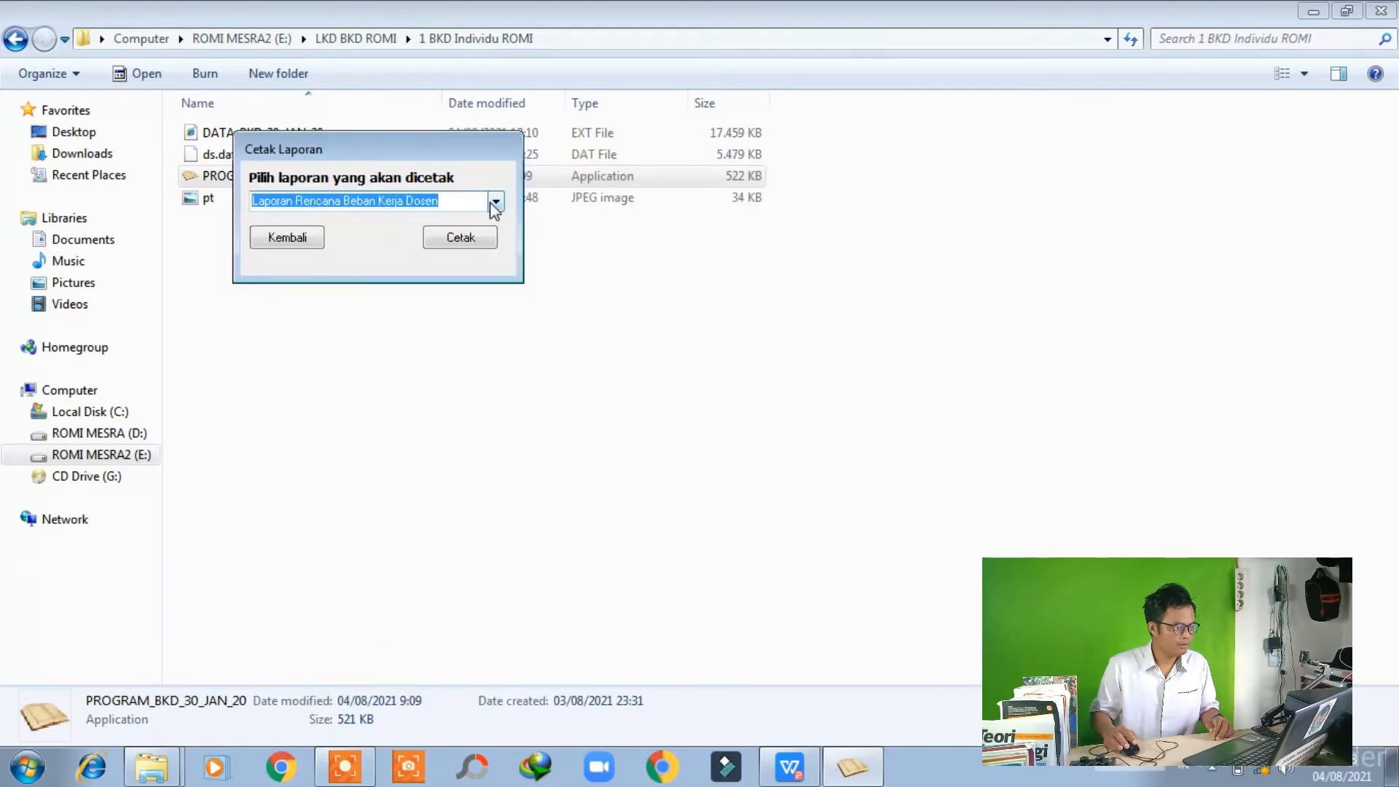
{"action": "left_click", "coordinate": [495, 202]}
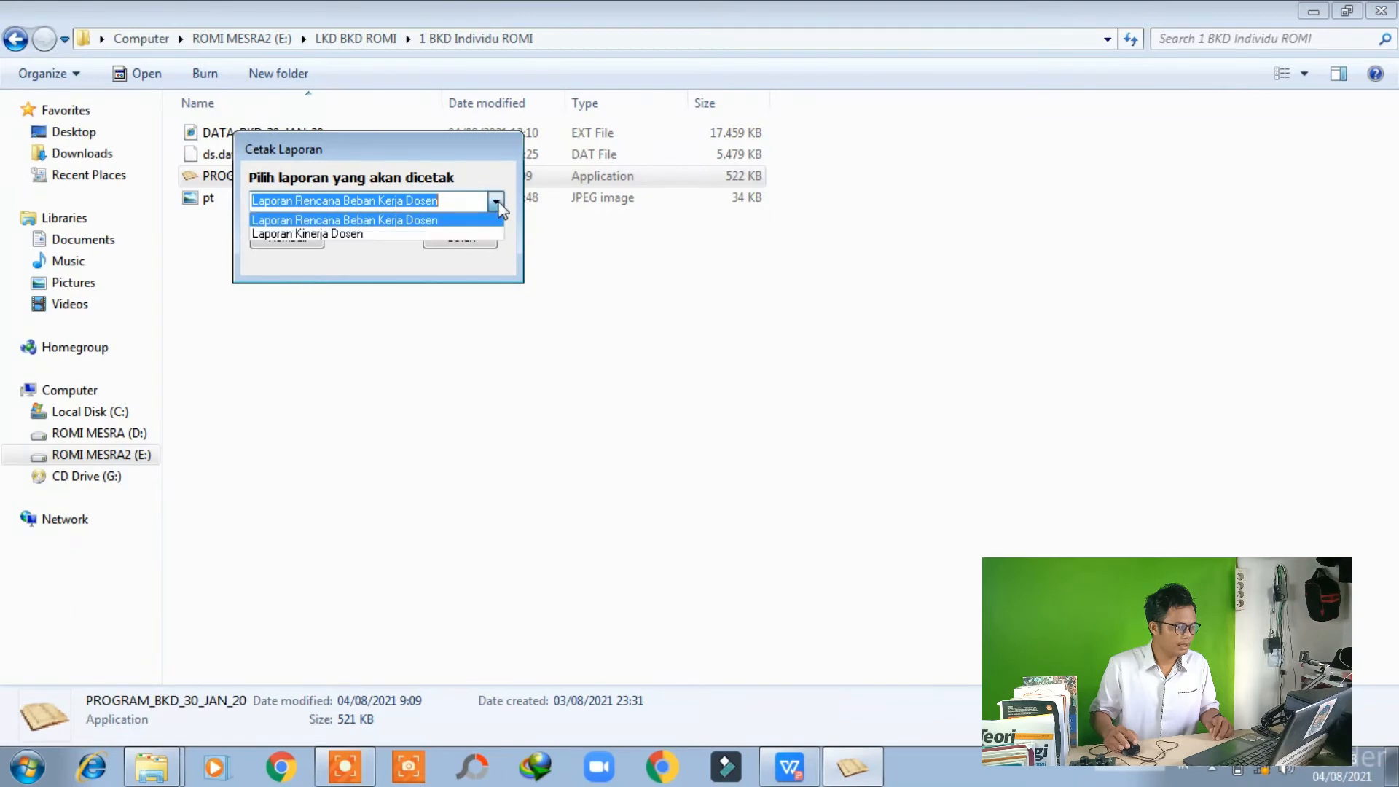
{"action": "left_click", "coordinate": [363, 234]}
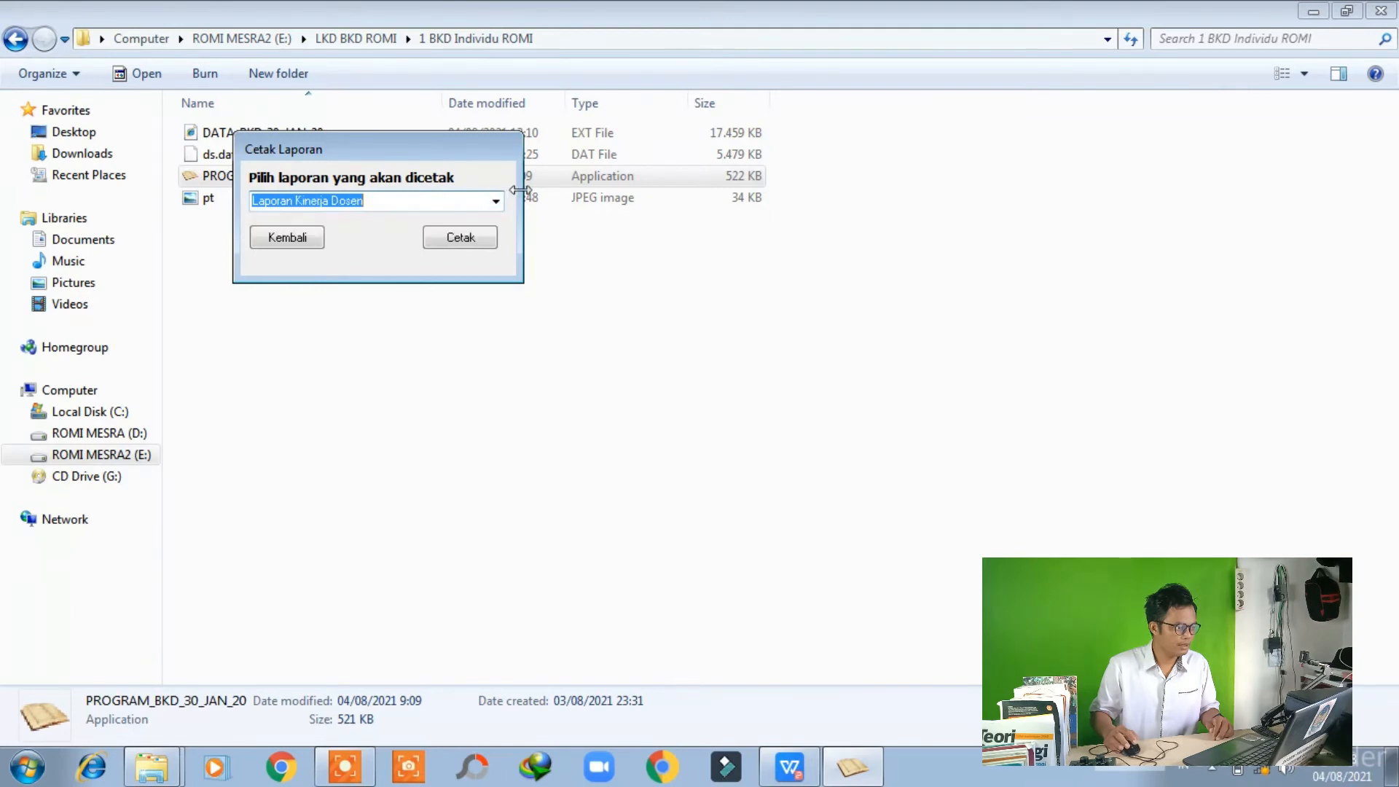
{"action": "left_click", "coordinate": [495, 204]}
{"action": "left_click", "coordinate": [427, 221]}
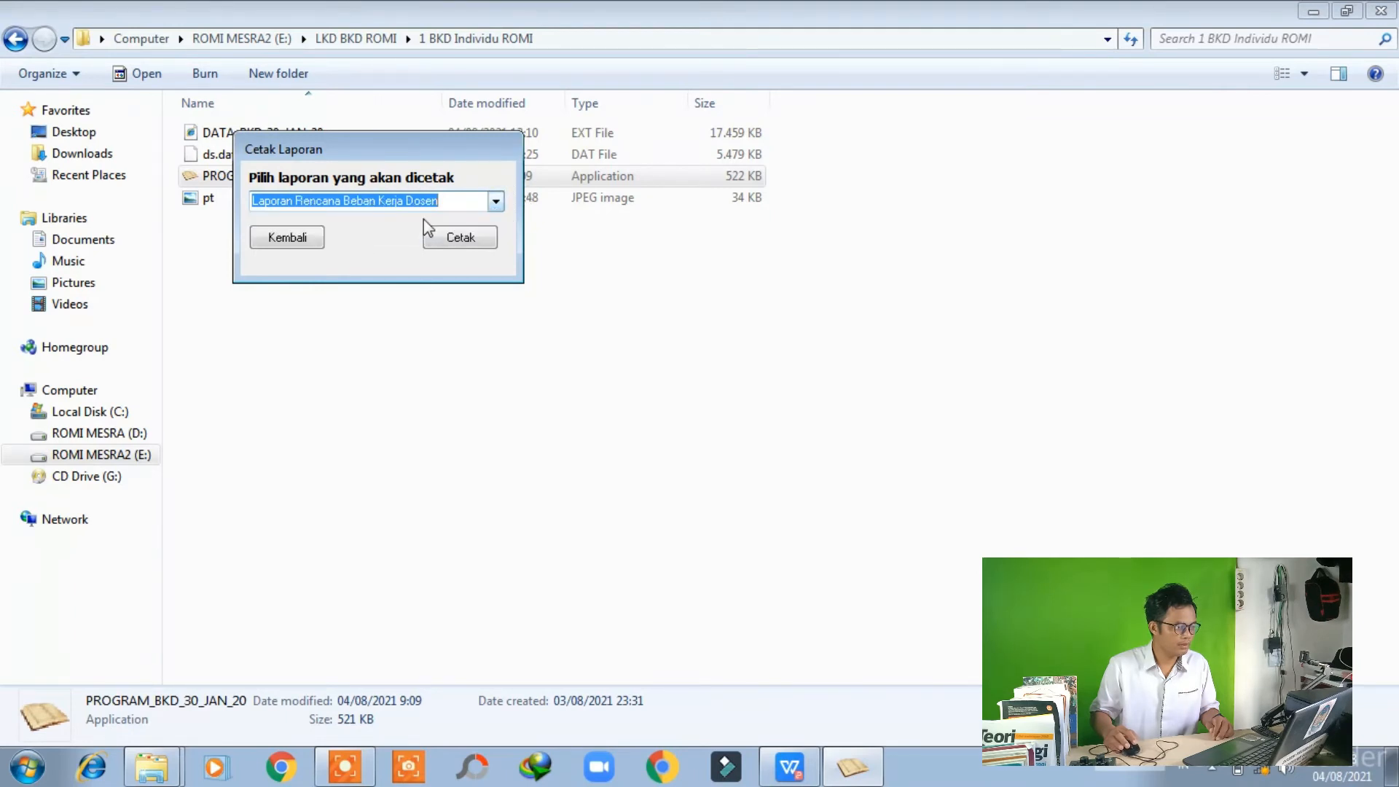
{"action": "left_click", "coordinate": [495, 202]}
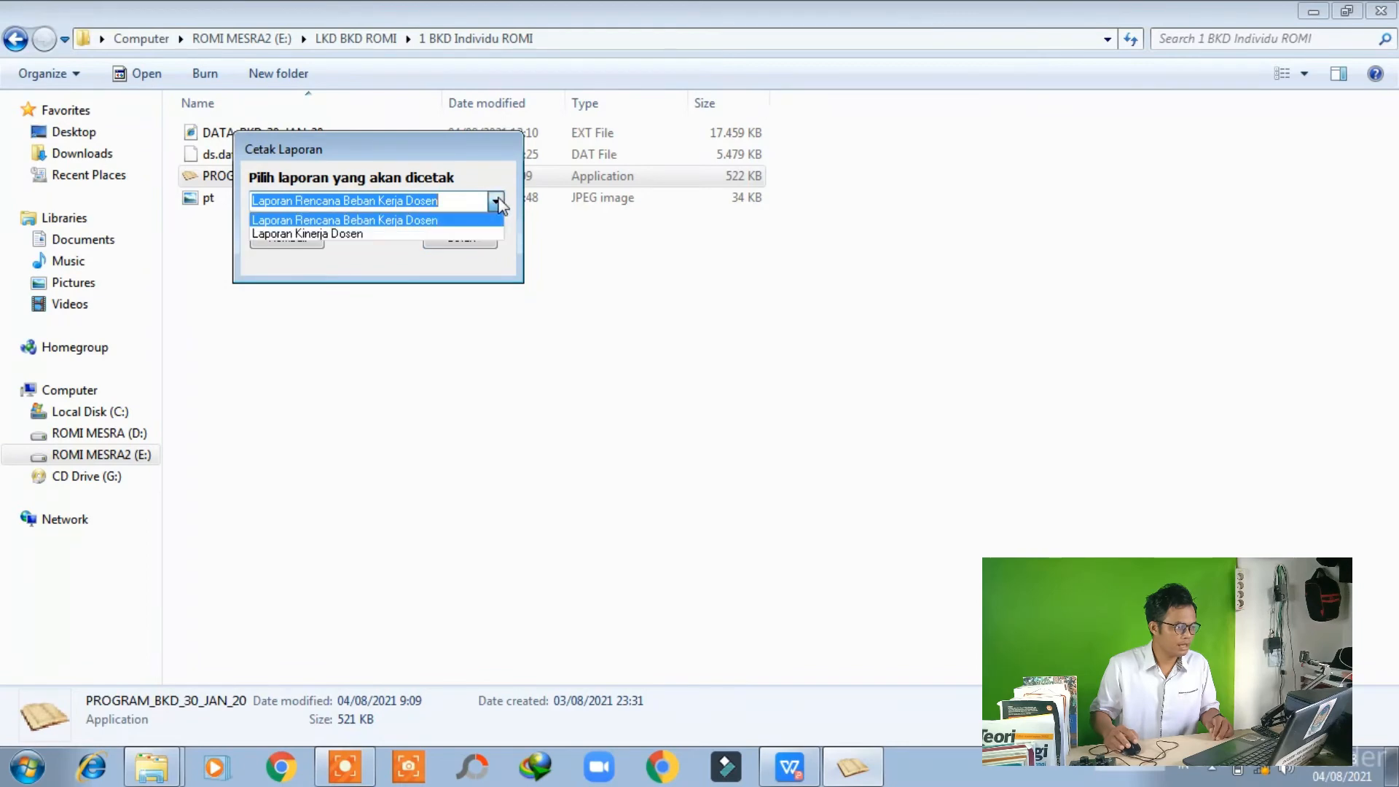
{"action": "left_click", "coordinate": [380, 237]}
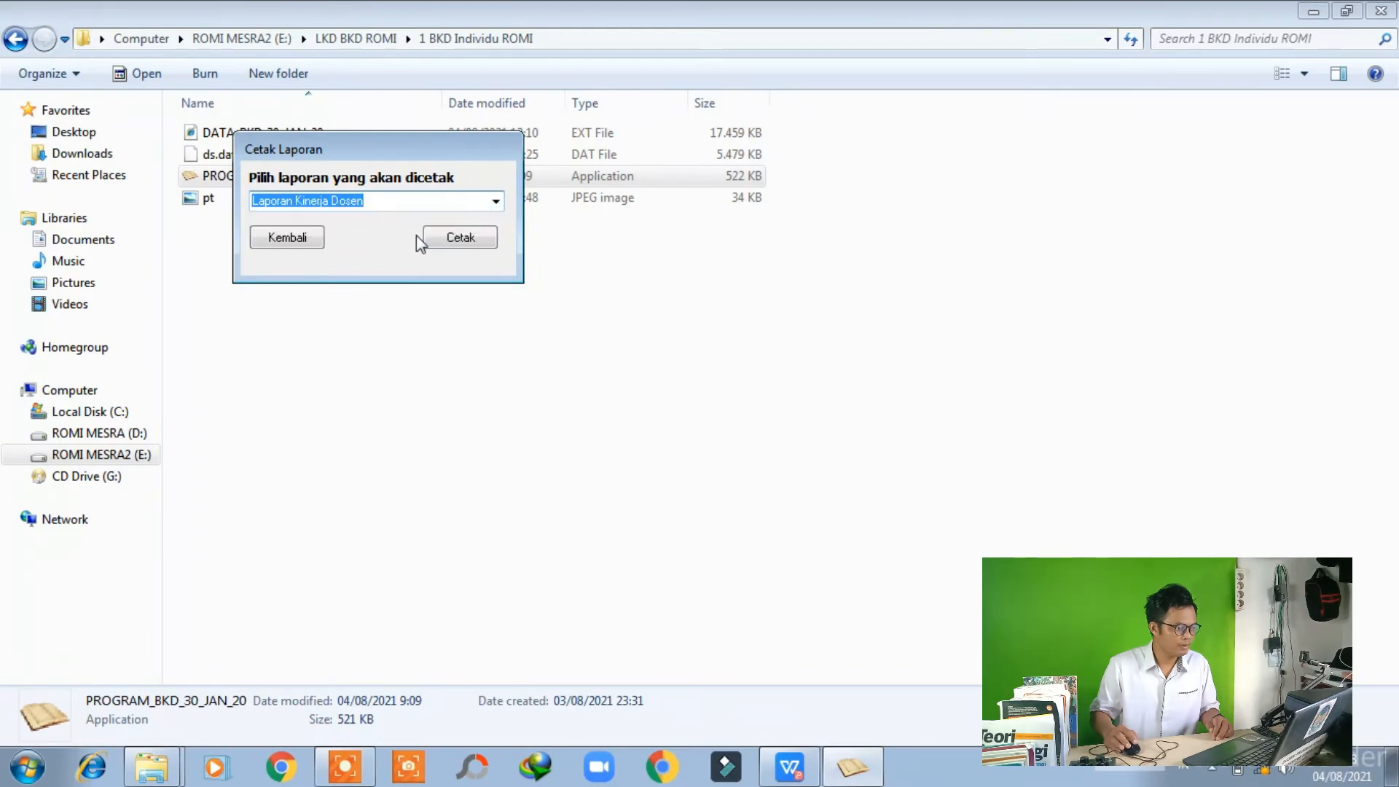
{"action": "left_click", "coordinate": [449, 238]}
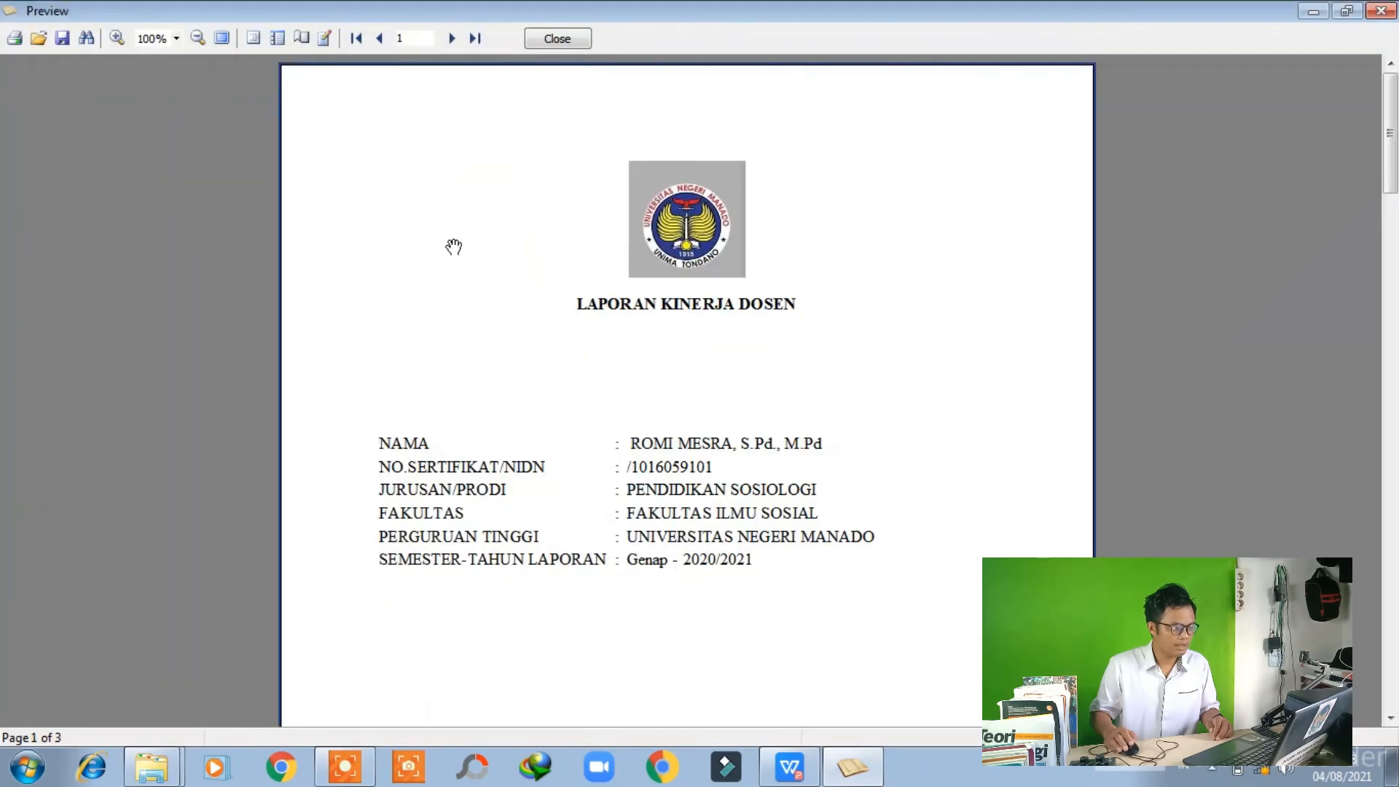
Review the cover page and identity section of the Laporan Kinerja Dosen preview
{"action": "scroll", "coordinate": [770, 325], "scroll_direction": "down", "scroll_amount": 5}
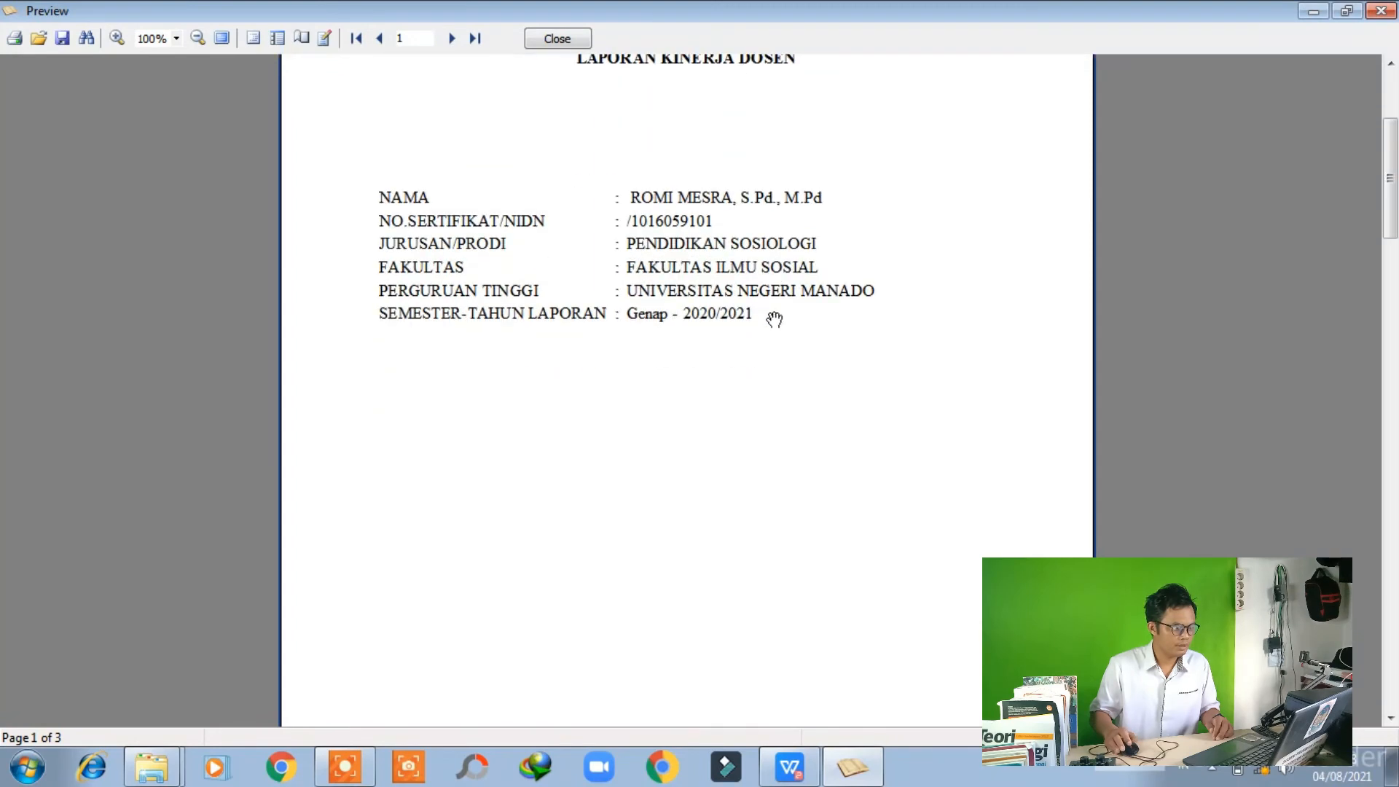
{"action": "scroll", "coordinate": [771, 325], "scroll_direction": "down", "scroll_amount": 6}
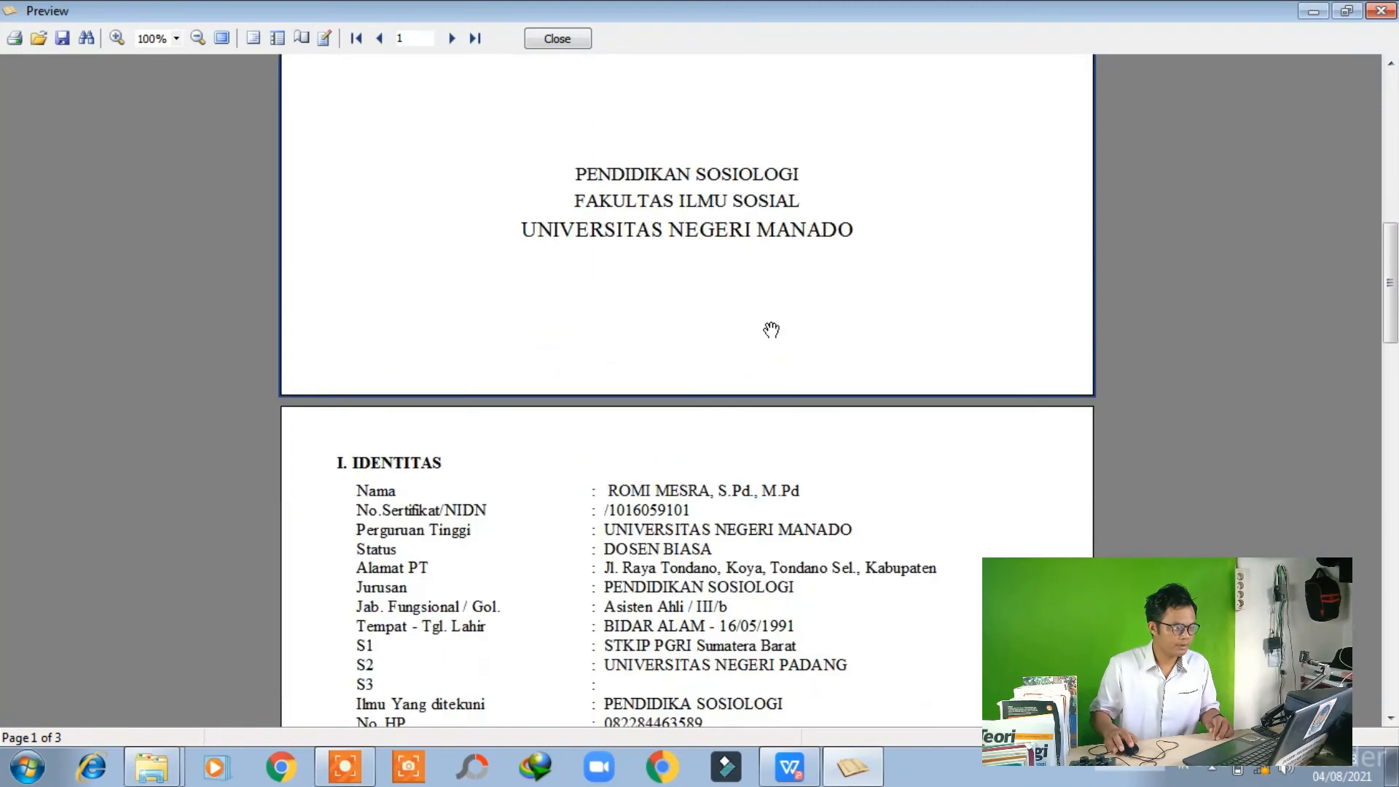
{"action": "scroll", "coordinate": [771, 330], "scroll_direction": "up", "scroll_amount": 9}
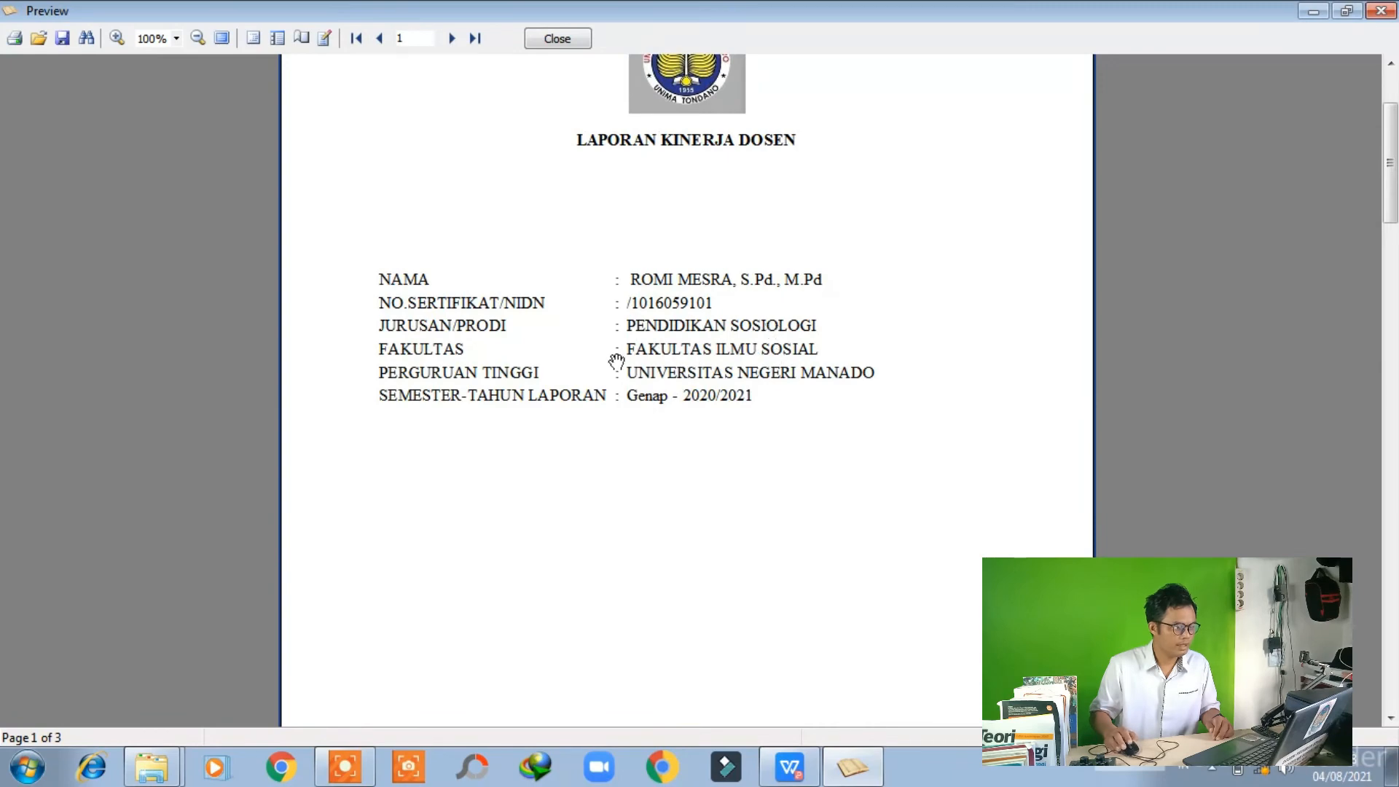
{"action": "scroll", "coordinate": [724, 400], "scroll_direction": "down", "scroll_amount": 5}
{"action": "scroll", "coordinate": [722, 292], "scroll_direction": "up", "scroll_amount": 5}
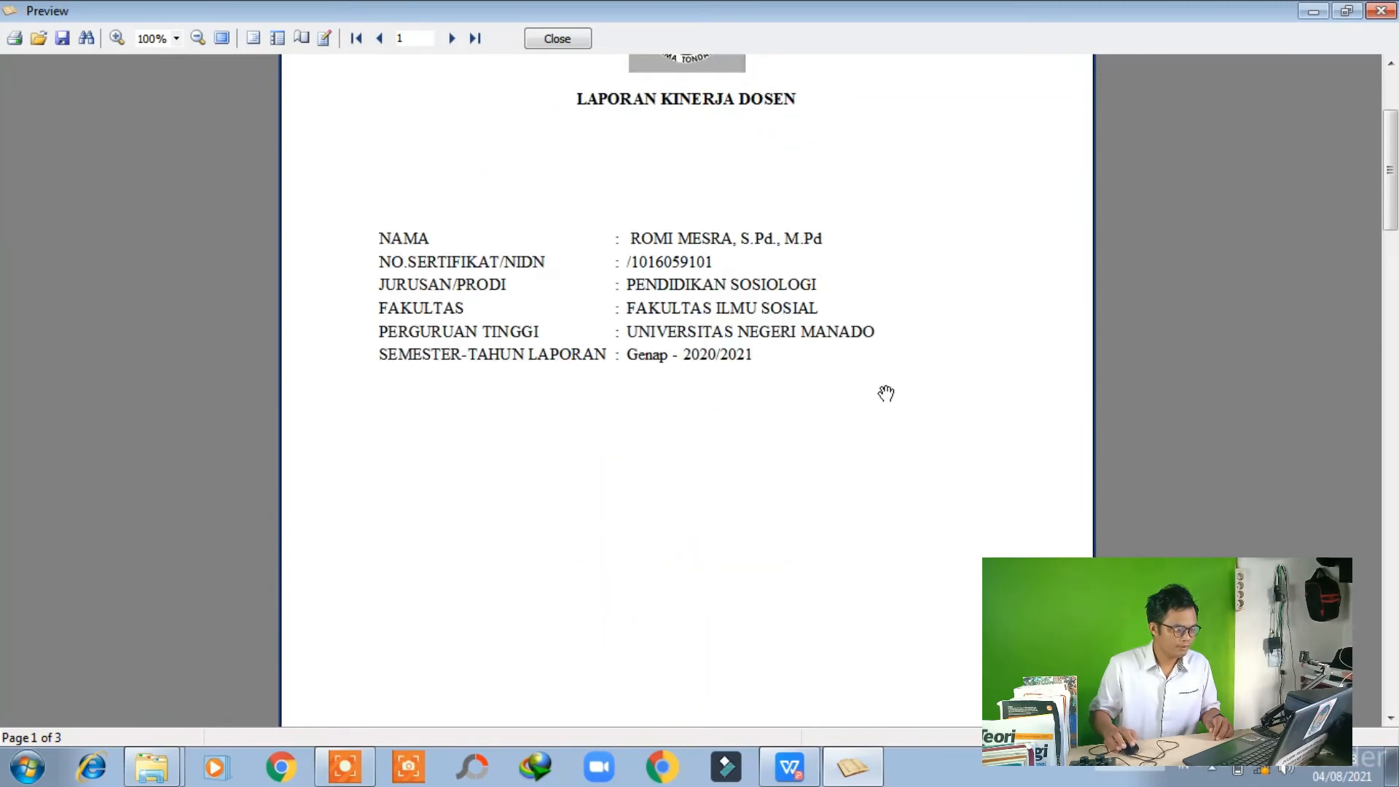
{"action": "scroll", "coordinate": [889, 422], "scroll_direction": "down", "scroll_amount": 7}
{"action": "scroll", "coordinate": [730, 602], "scroll_direction": "down", "scroll_amount": 4}
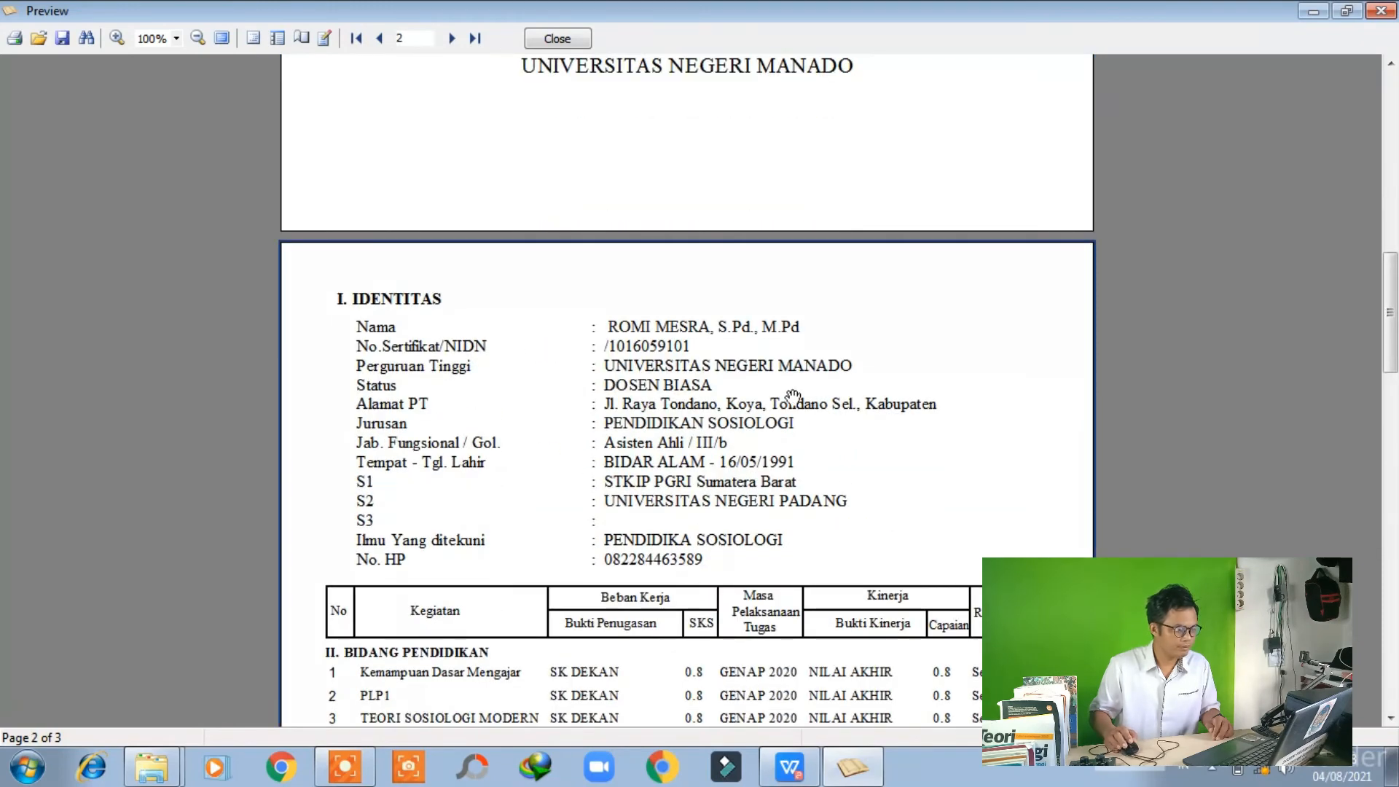
Examine the report's activity table, lecturer statement and assessor statement, and close the preview
{"action": "scroll", "coordinate": [823, 535], "scroll_direction": "down", "scroll_amount": 3}
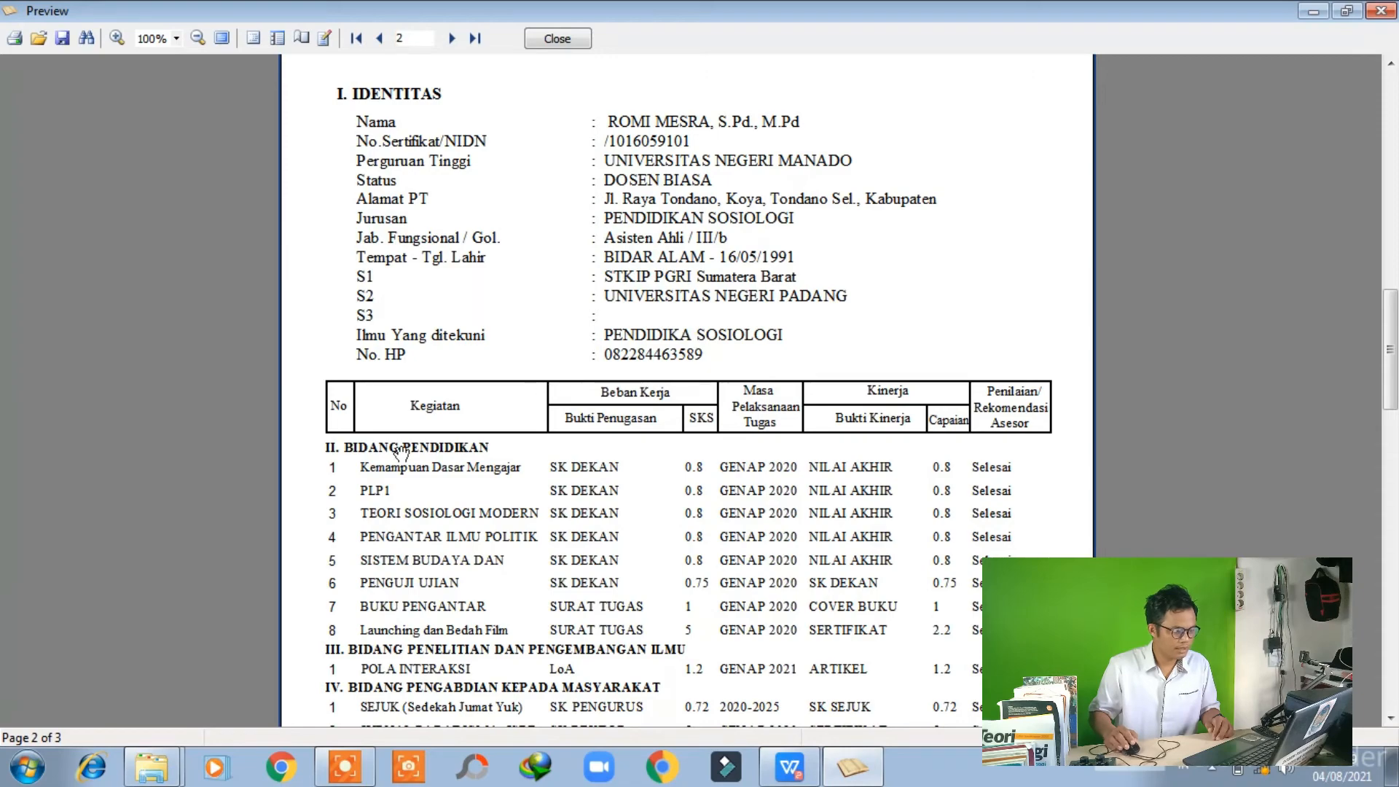
{"action": "scroll", "coordinate": [403, 452], "scroll_direction": "down", "scroll_amount": 3}
{"action": "scroll", "coordinate": [817, 407], "scroll_direction": "down", "scroll_amount": 5}
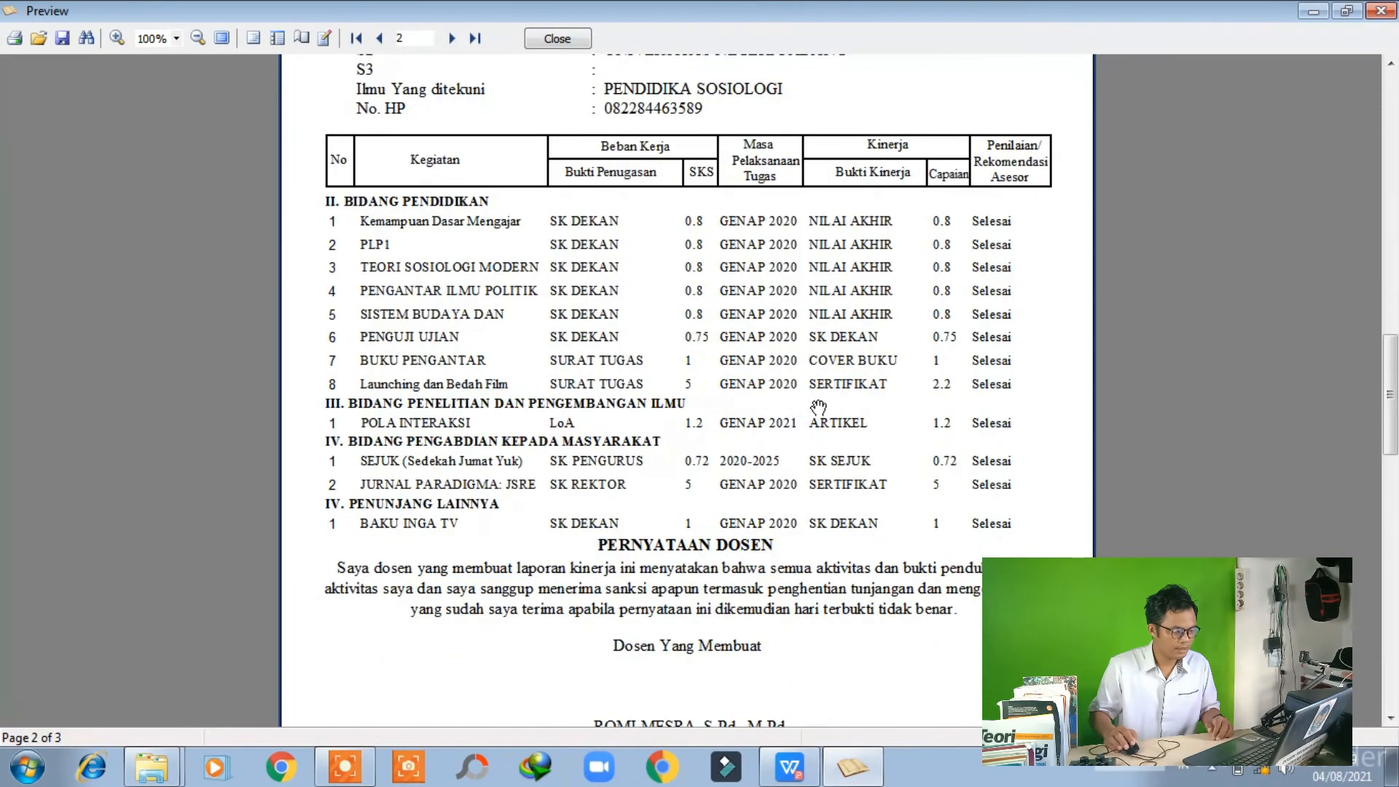
{"action": "scroll", "coordinate": [816, 407], "scroll_direction": "down", "scroll_amount": 1}
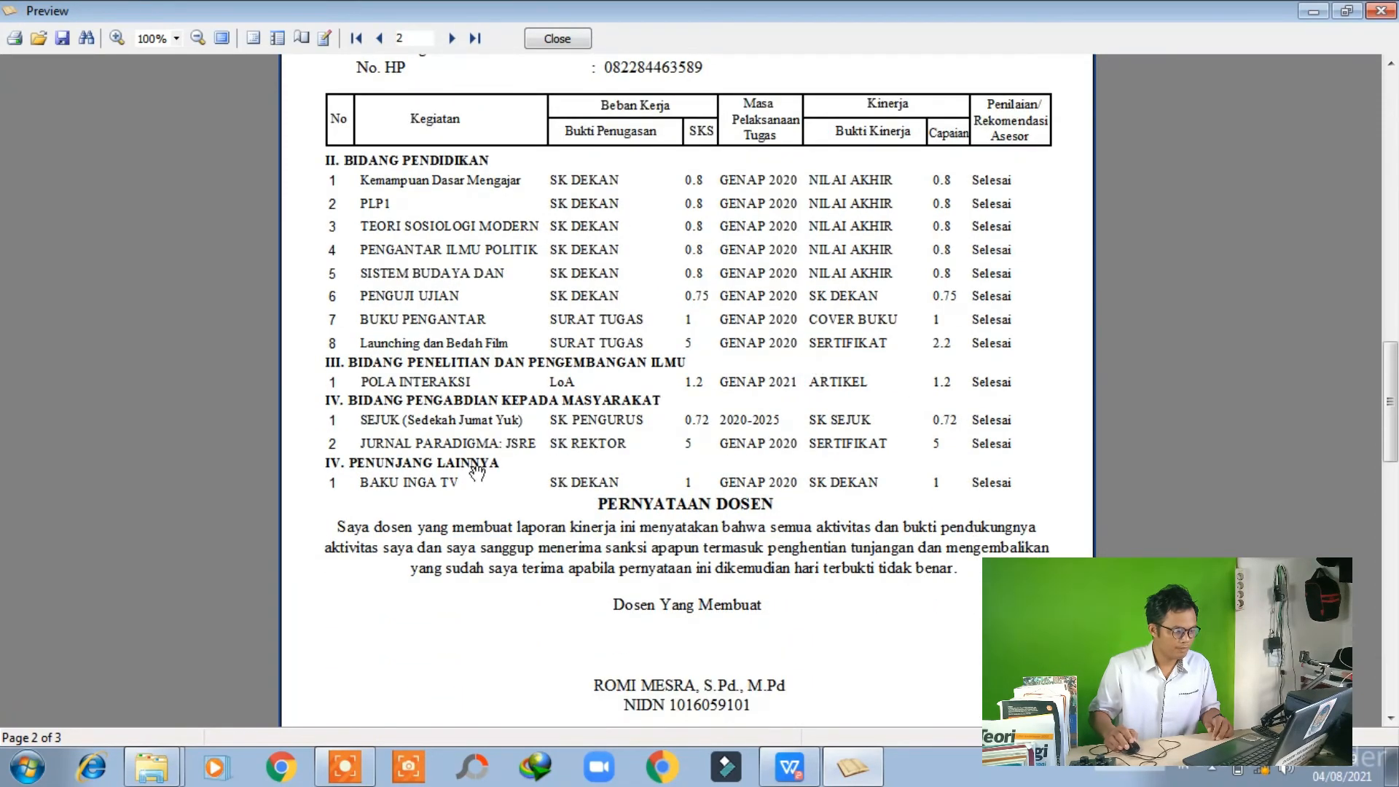
{"action": "scroll", "coordinate": [641, 548], "scroll_direction": "down", "scroll_amount": 14}
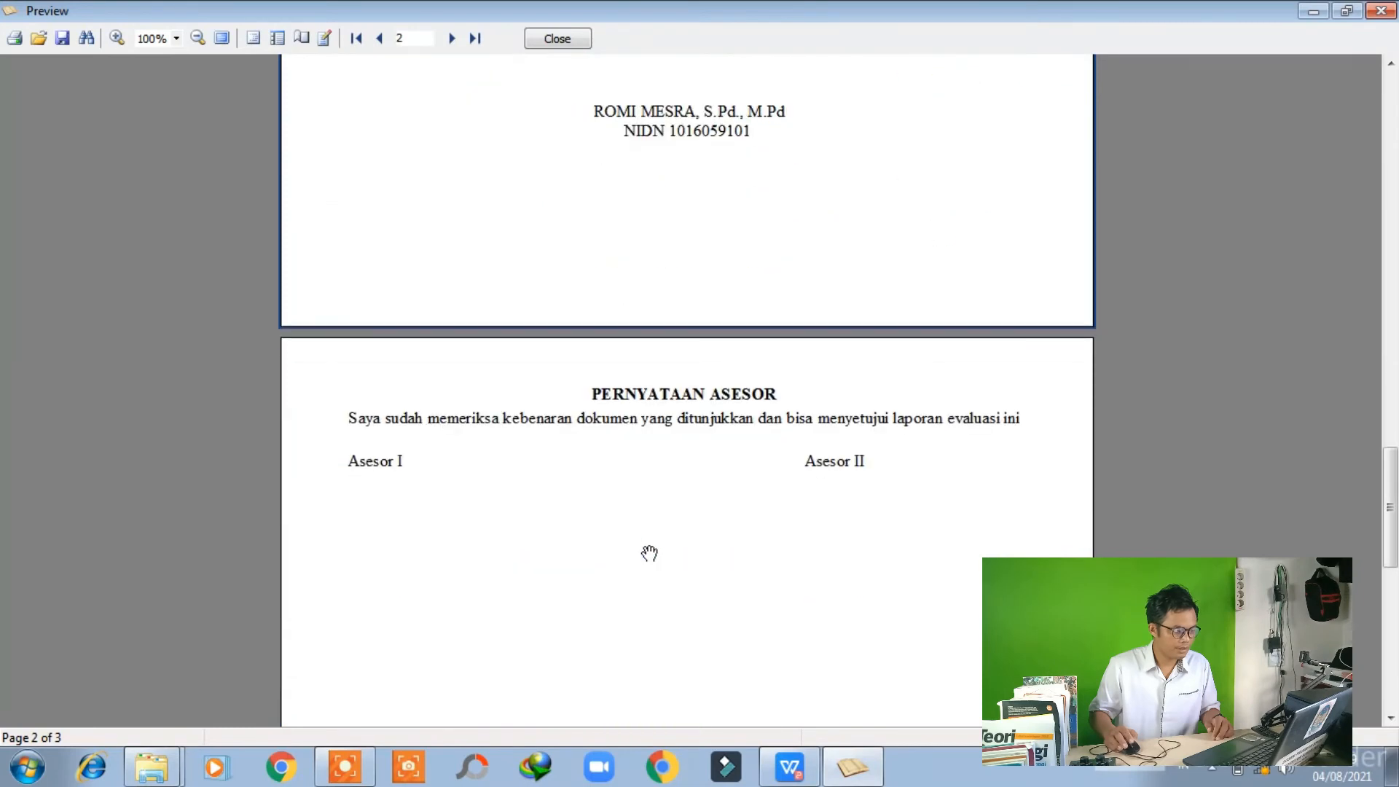
{"action": "scroll", "coordinate": [650, 553], "scroll_direction": "down", "scroll_amount": 9}
{"action": "scroll", "coordinate": [627, 522], "scroll_direction": "up", "scroll_amount": 10}
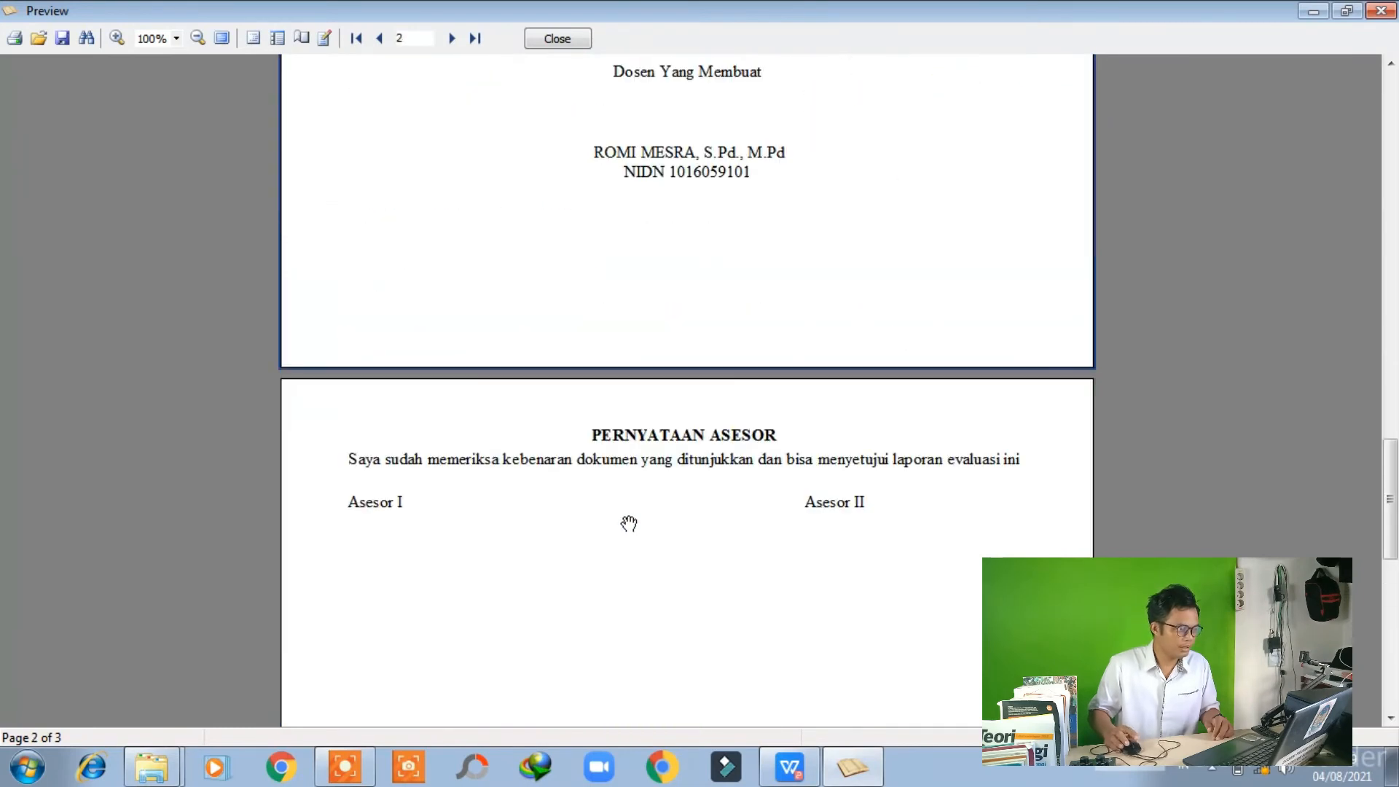
{"action": "left_click", "coordinate": [558, 38]}
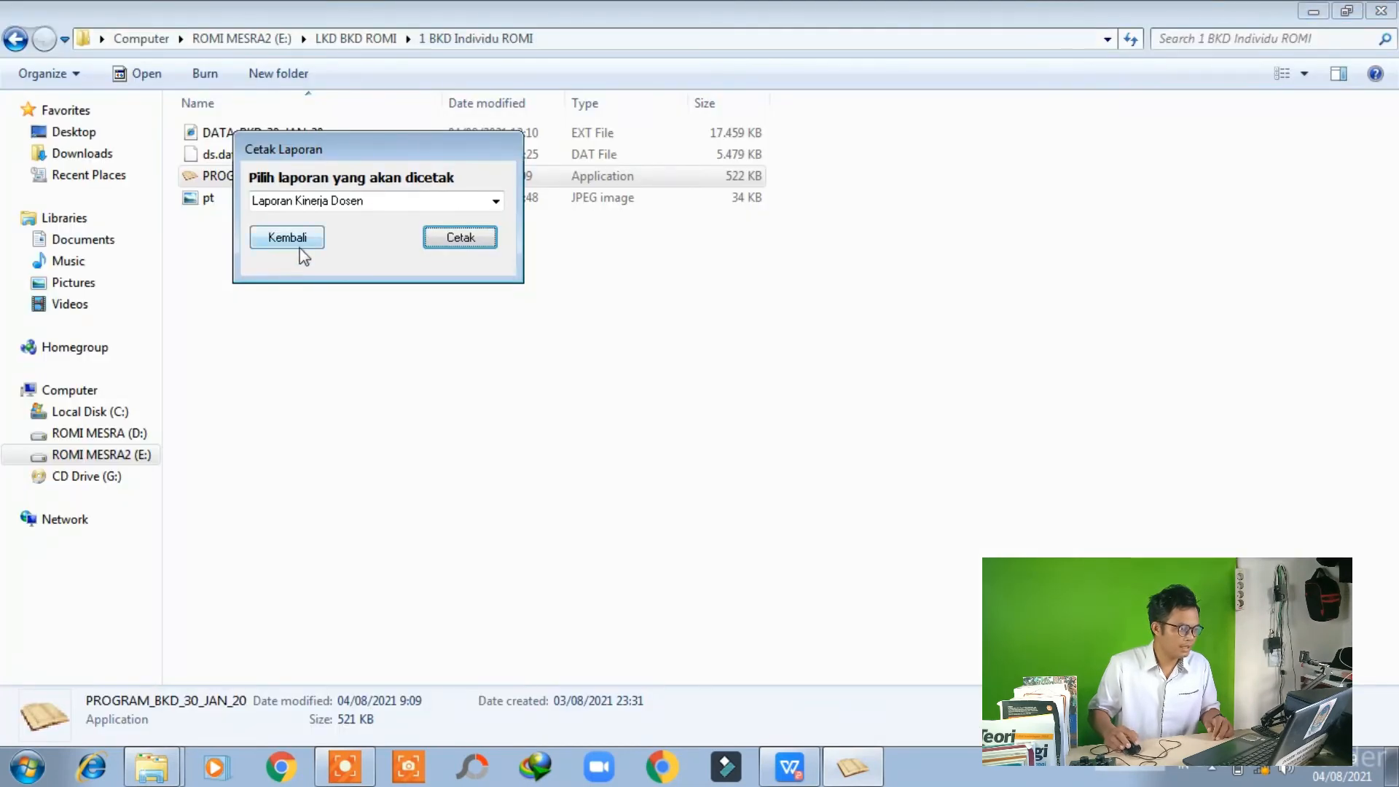
Preview the Laporan Rencana Beban Kerja Dosen and review its cover, identity, activity table and signature block
{"action": "left_click", "coordinate": [496, 201]}
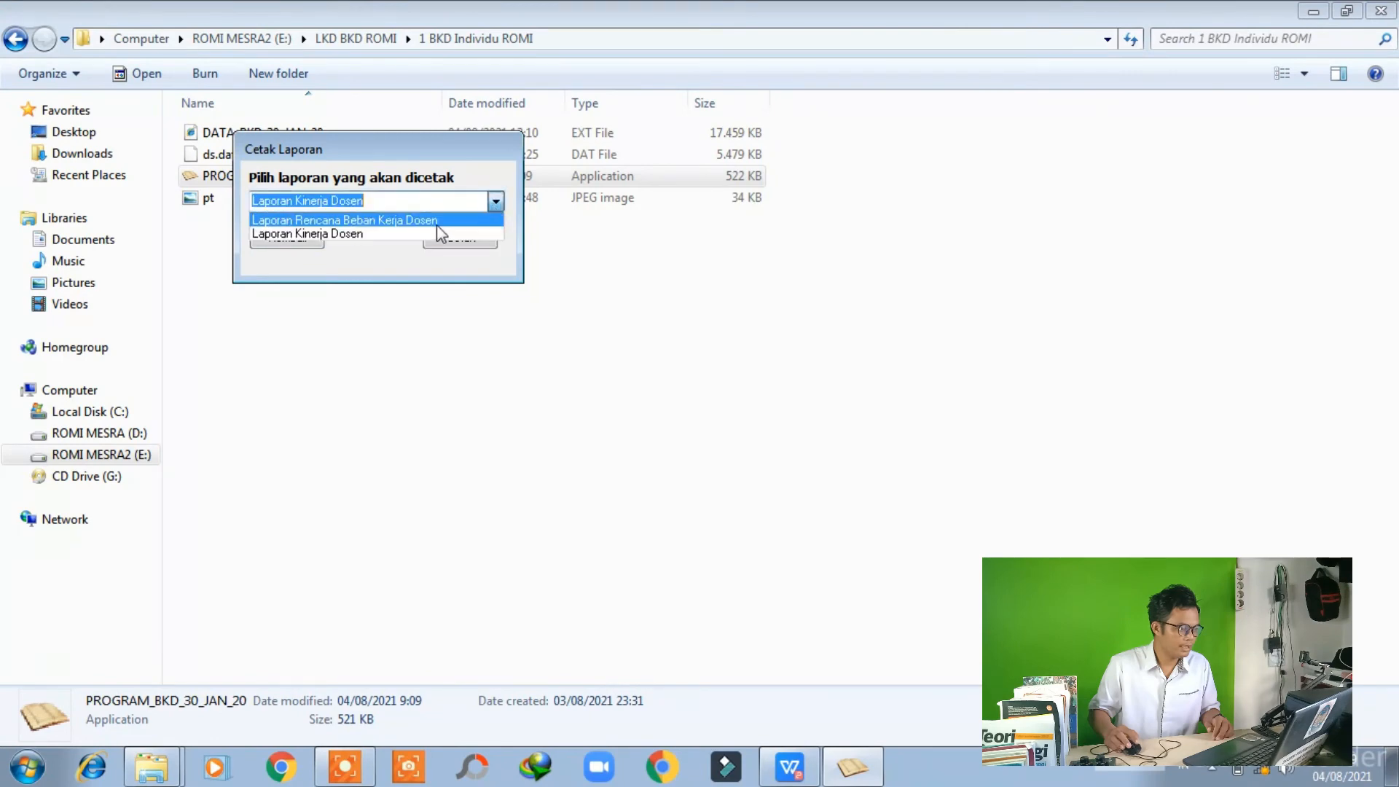
{"action": "left_click", "coordinate": [423, 220]}
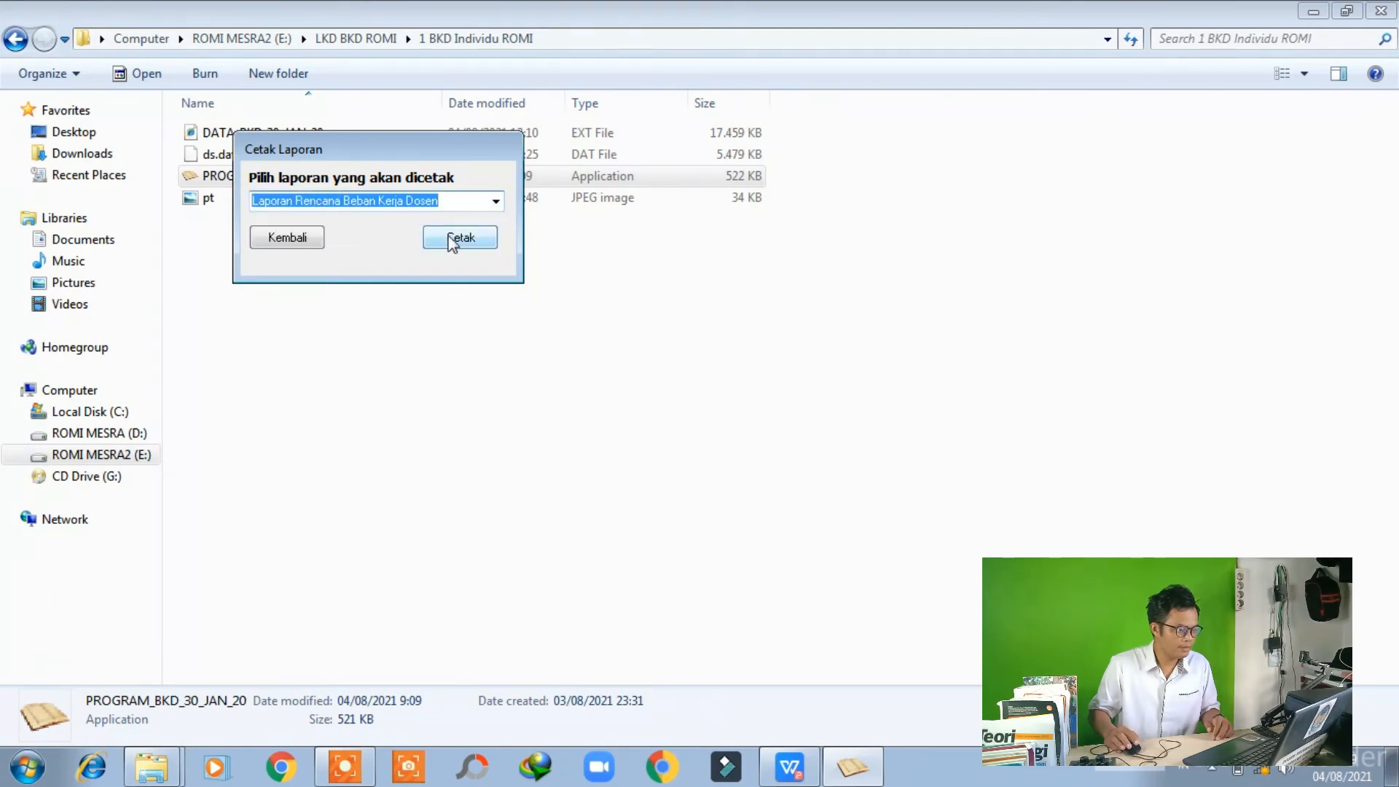
{"action": "left_click", "coordinate": [452, 239]}
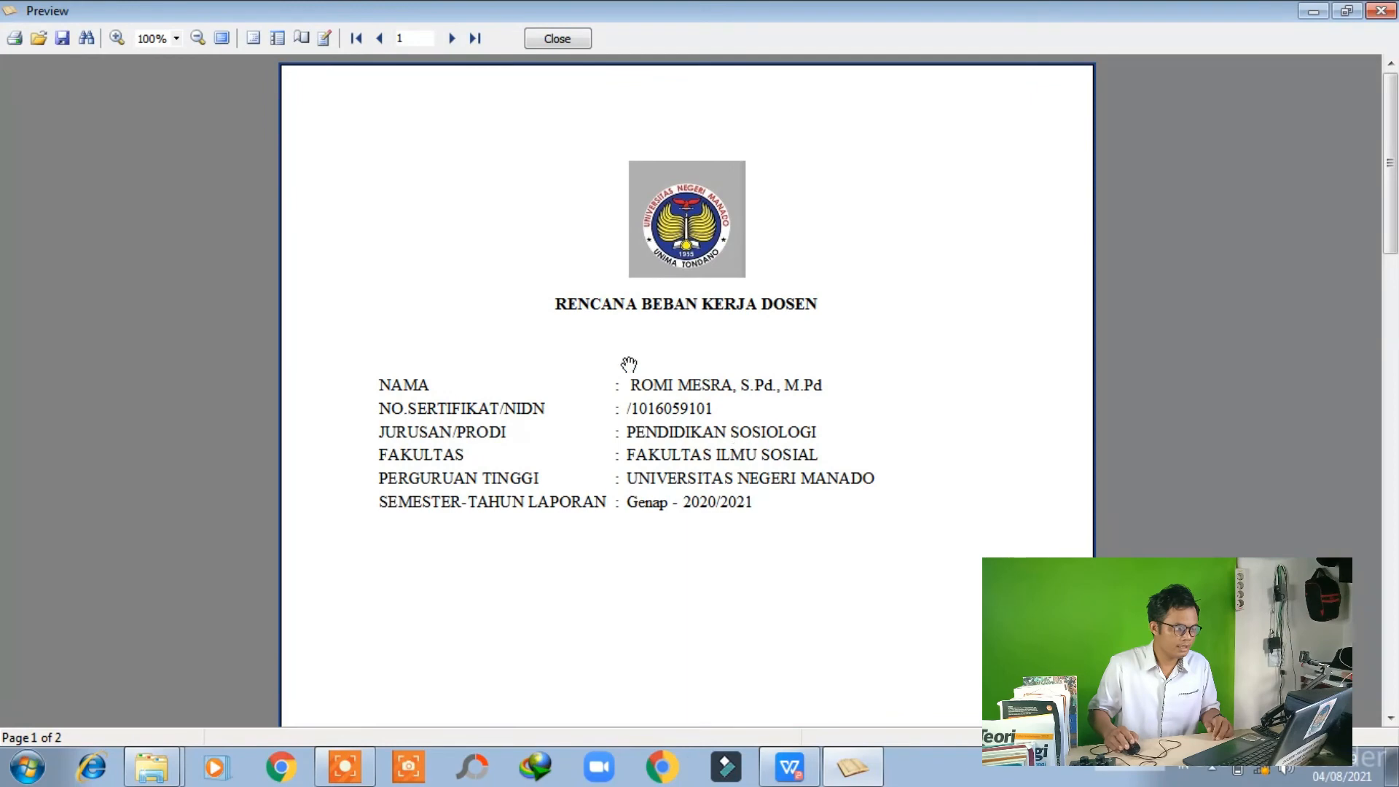
{"action": "scroll", "coordinate": [612, 350], "scroll_direction": "down", "scroll_amount": 3}
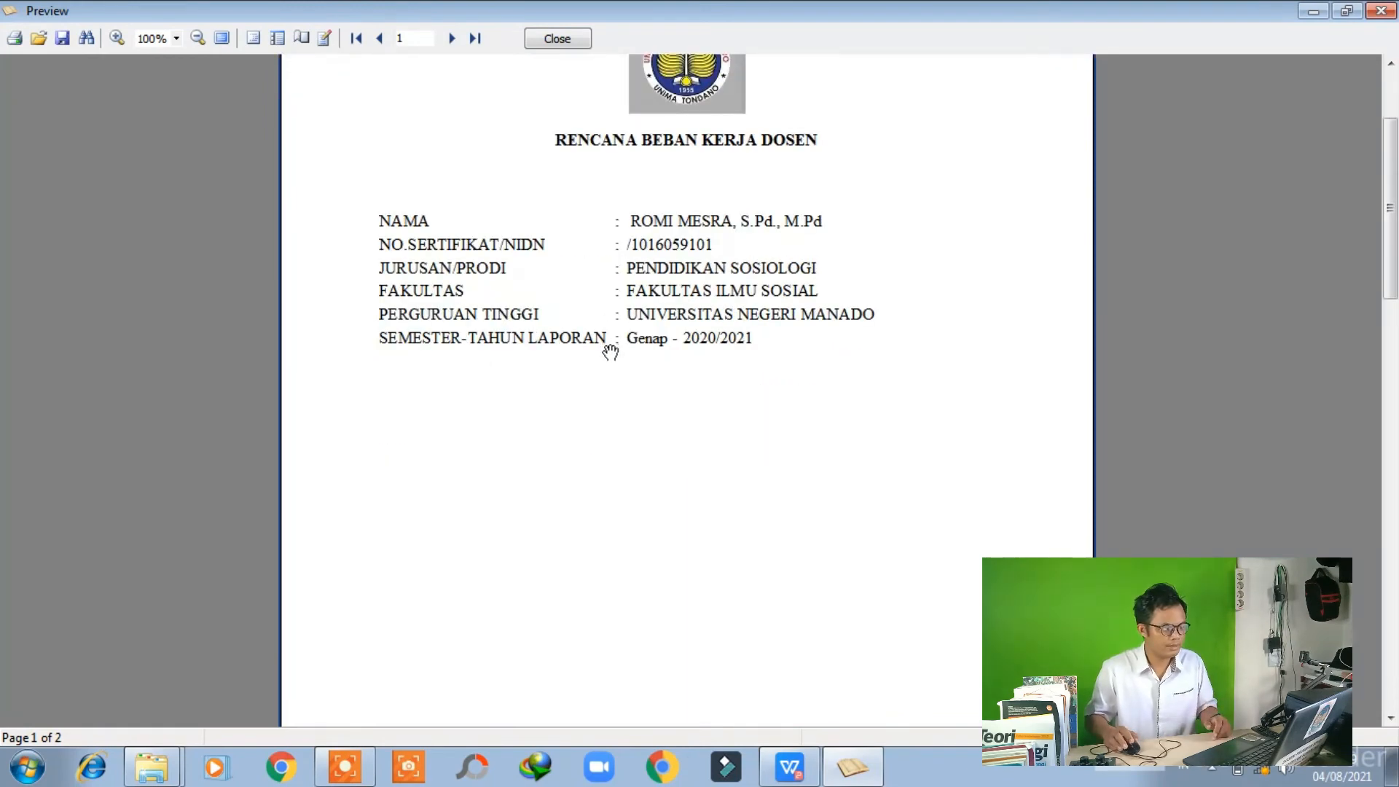
{"action": "scroll", "coordinate": [610, 352], "scroll_direction": "down", "scroll_amount": 15}
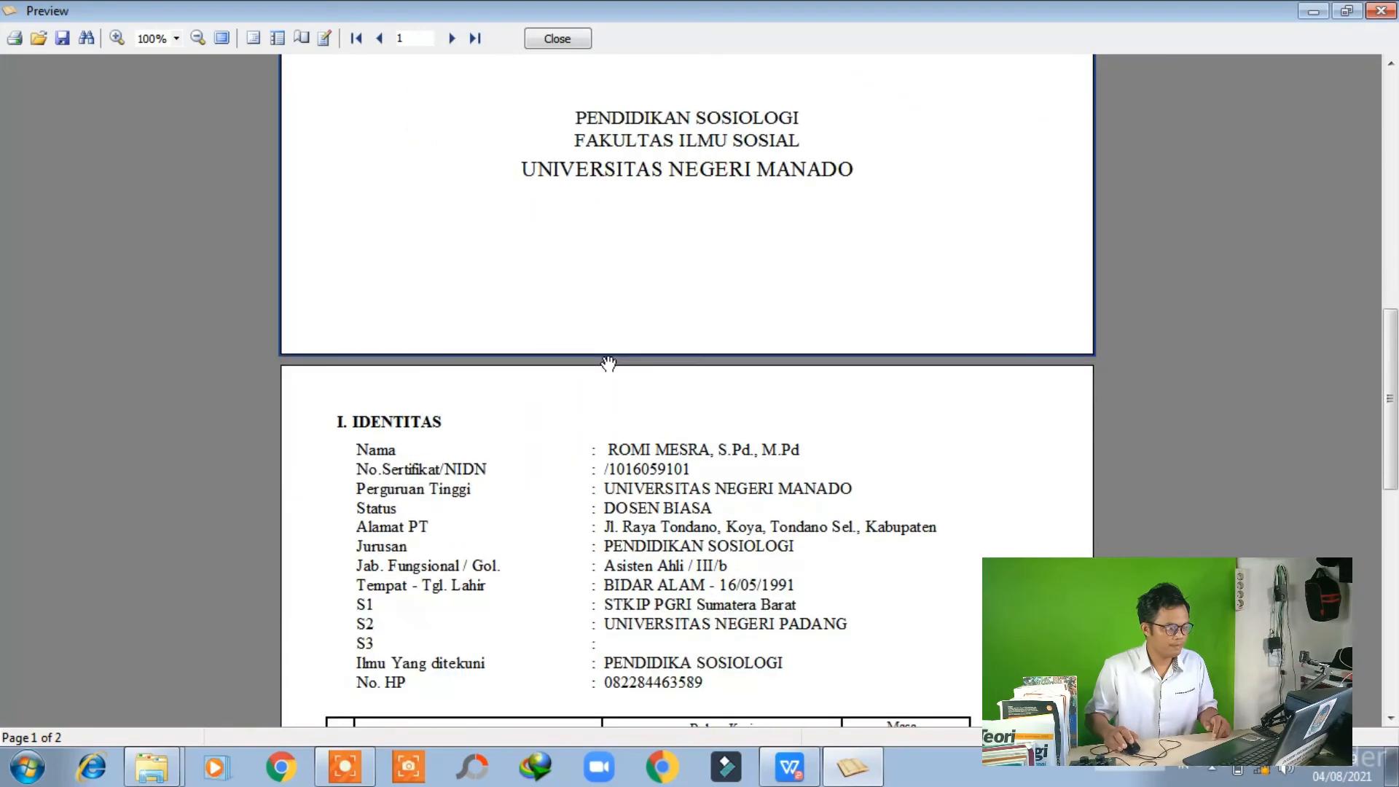
{"action": "scroll", "coordinate": [610, 364], "scroll_direction": "down", "scroll_amount": 12}
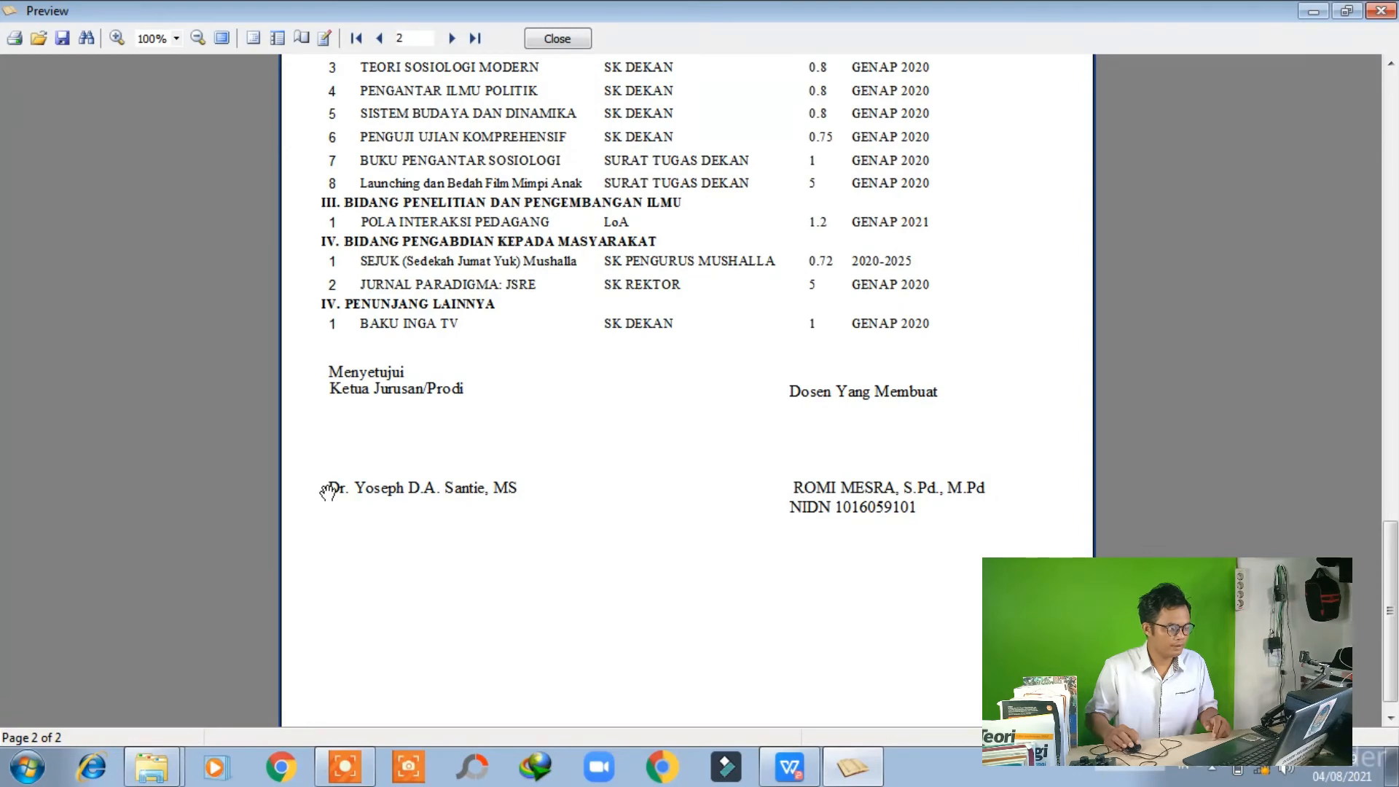
{"action": "left_click", "coordinate": [349, 766]}
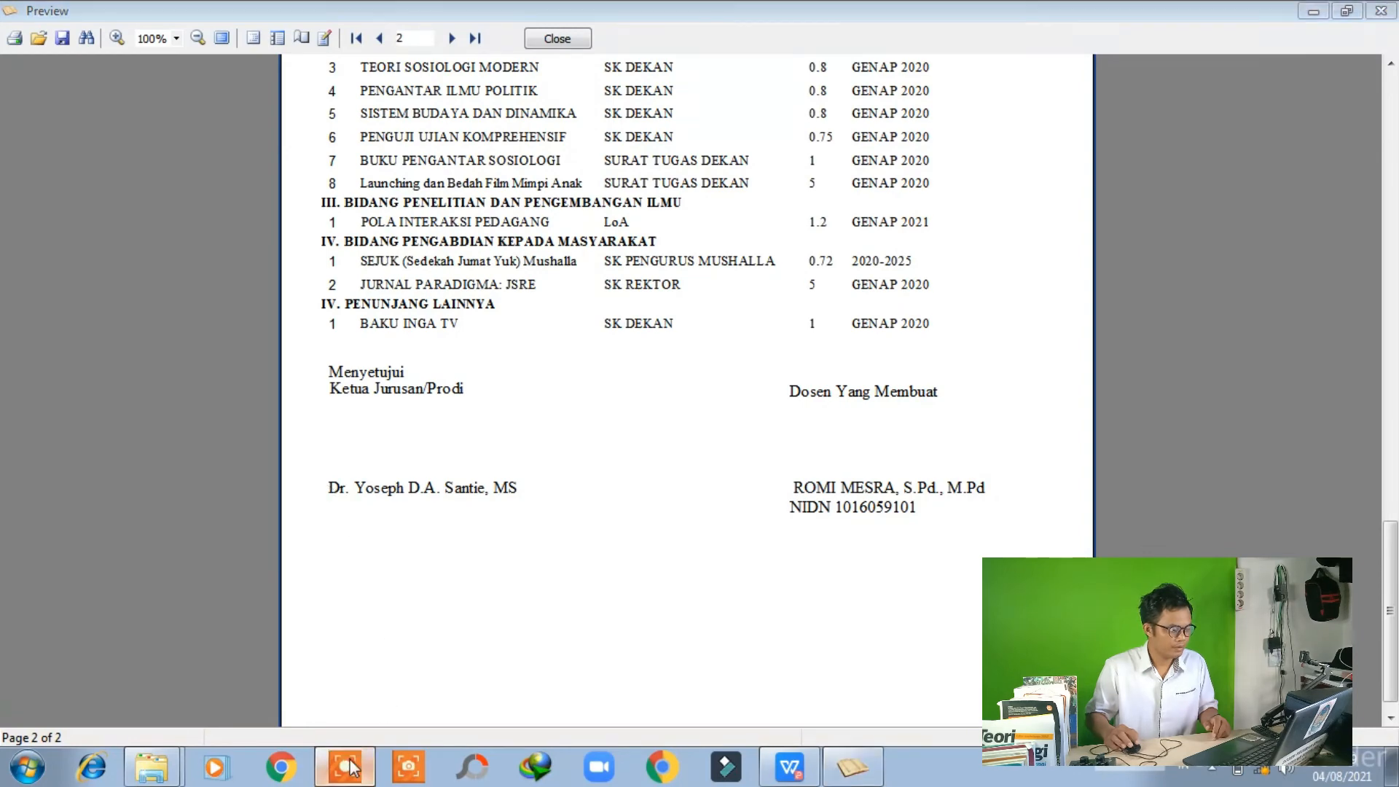
{"action": "left_click", "coordinate": [629, 520]}
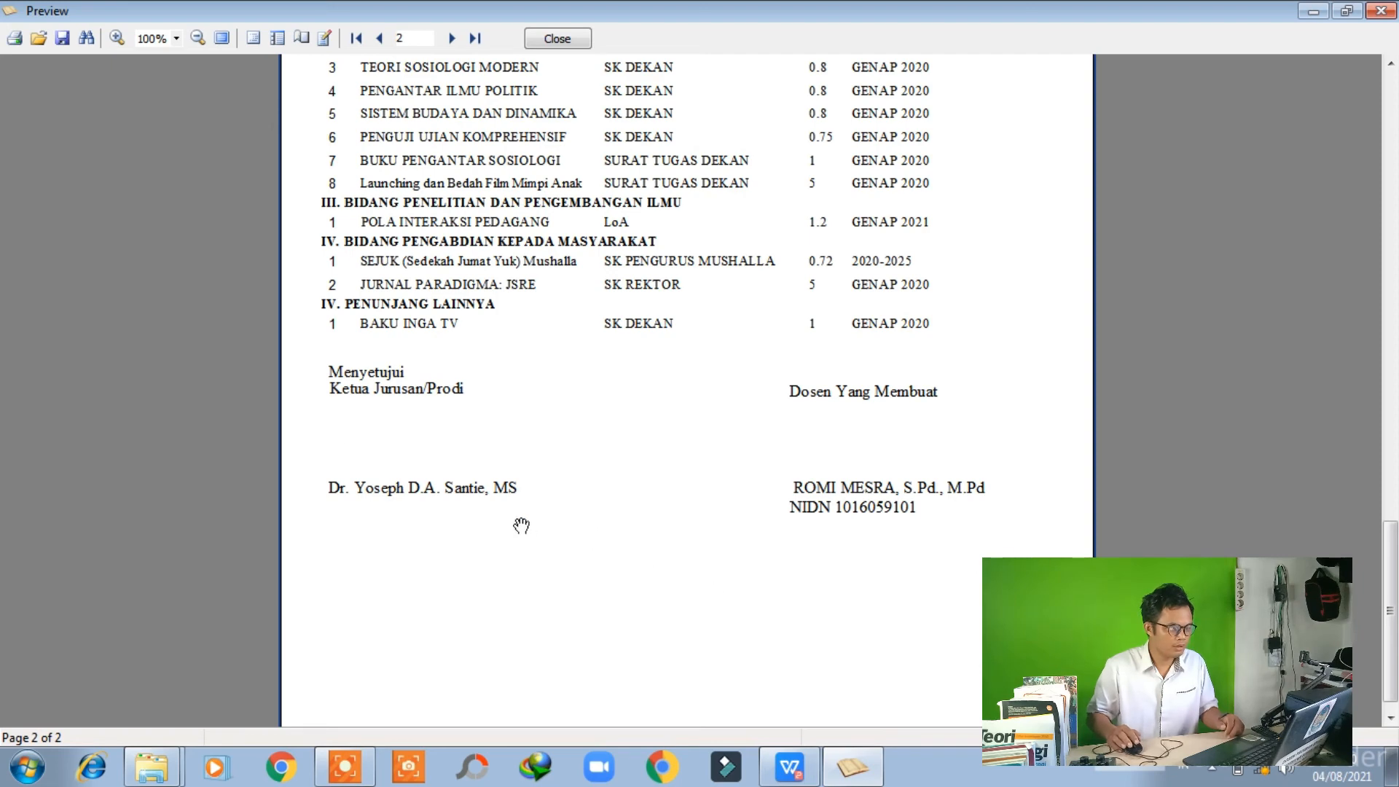
Recheck the workload plan's activity table and signature names, and return to the main menu
{"action": "scroll", "coordinate": [464, 467], "scroll_direction": "up", "scroll_amount": 3}
{"action": "scroll", "coordinate": [477, 464], "scroll_direction": "down", "scroll_amount": 3}
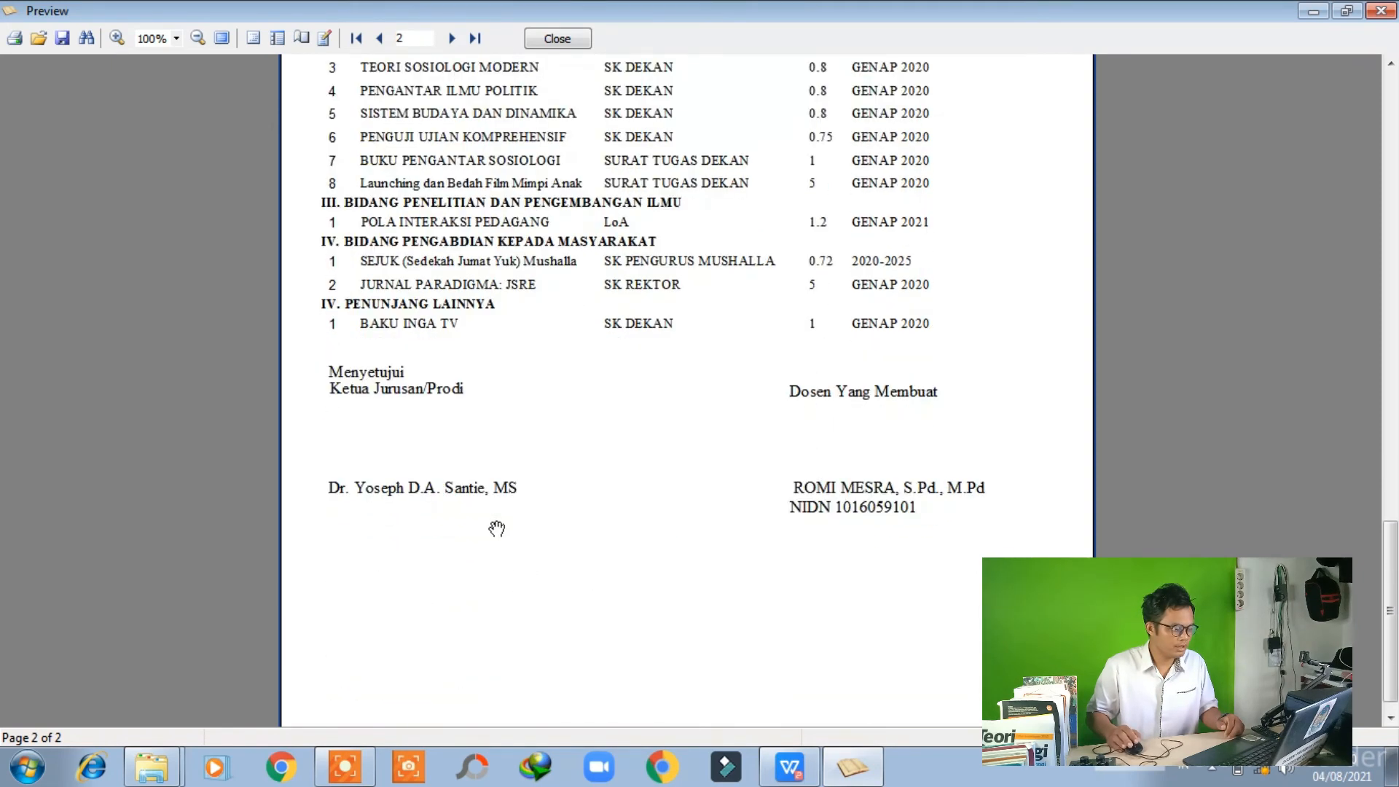
{"action": "scroll", "coordinate": [1091, 69], "scroll_direction": "up", "scroll_amount": 3}
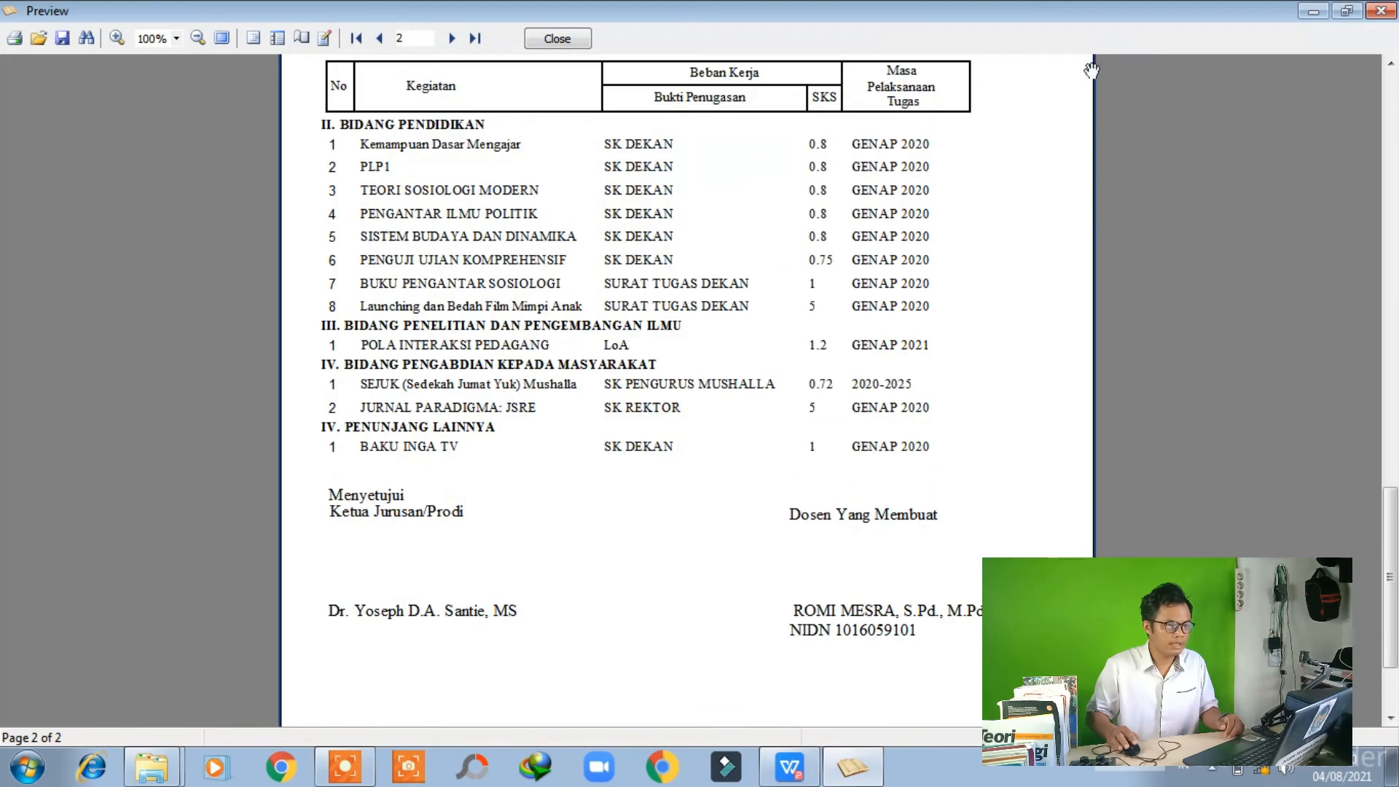
{"action": "left_click", "coordinate": [553, 40]}
{"action": "left_click", "coordinate": [294, 238]}
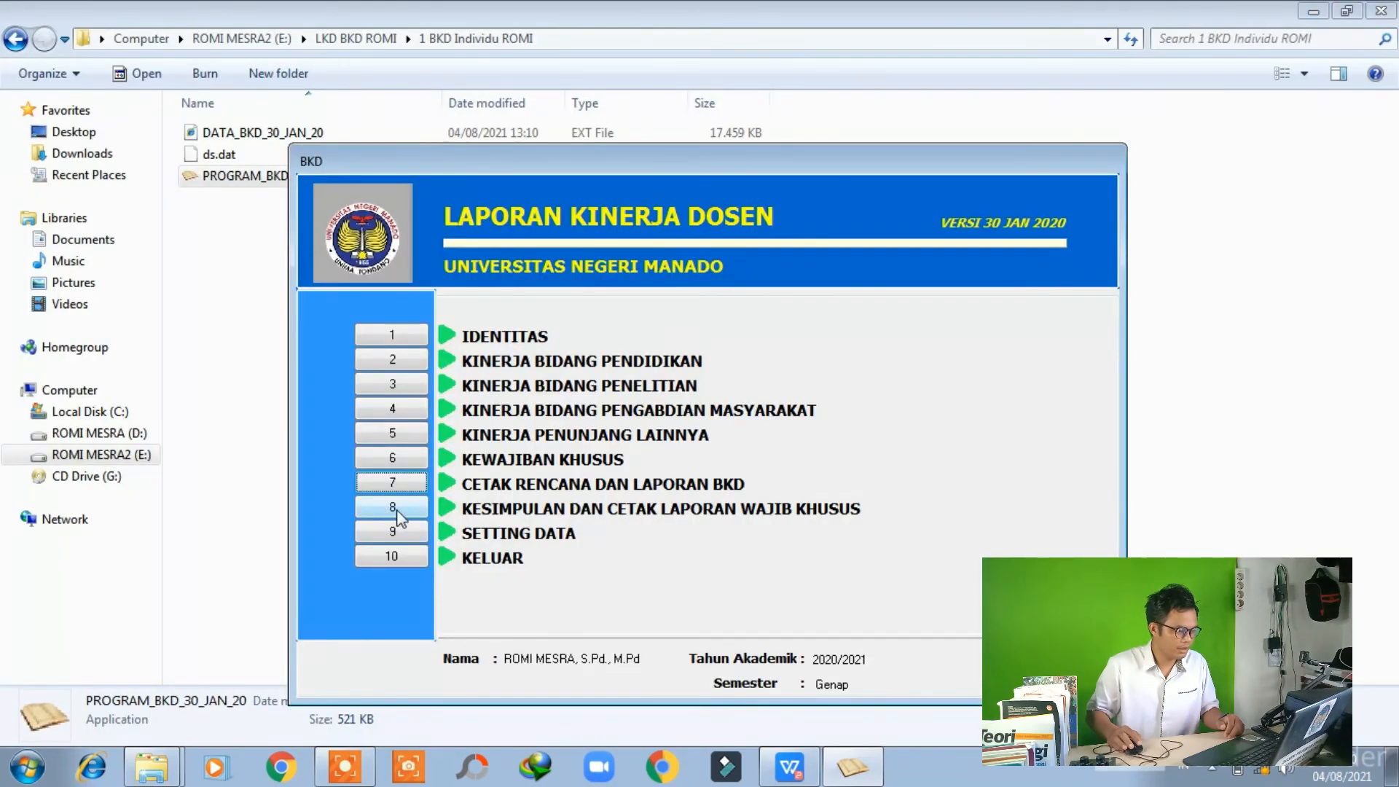
Open the institution identity form in Setting Data, check the head of department's name and save the data
{"action": "left_click", "coordinate": [397, 533]}
{"action": "left_click", "coordinate": [465, 606]}
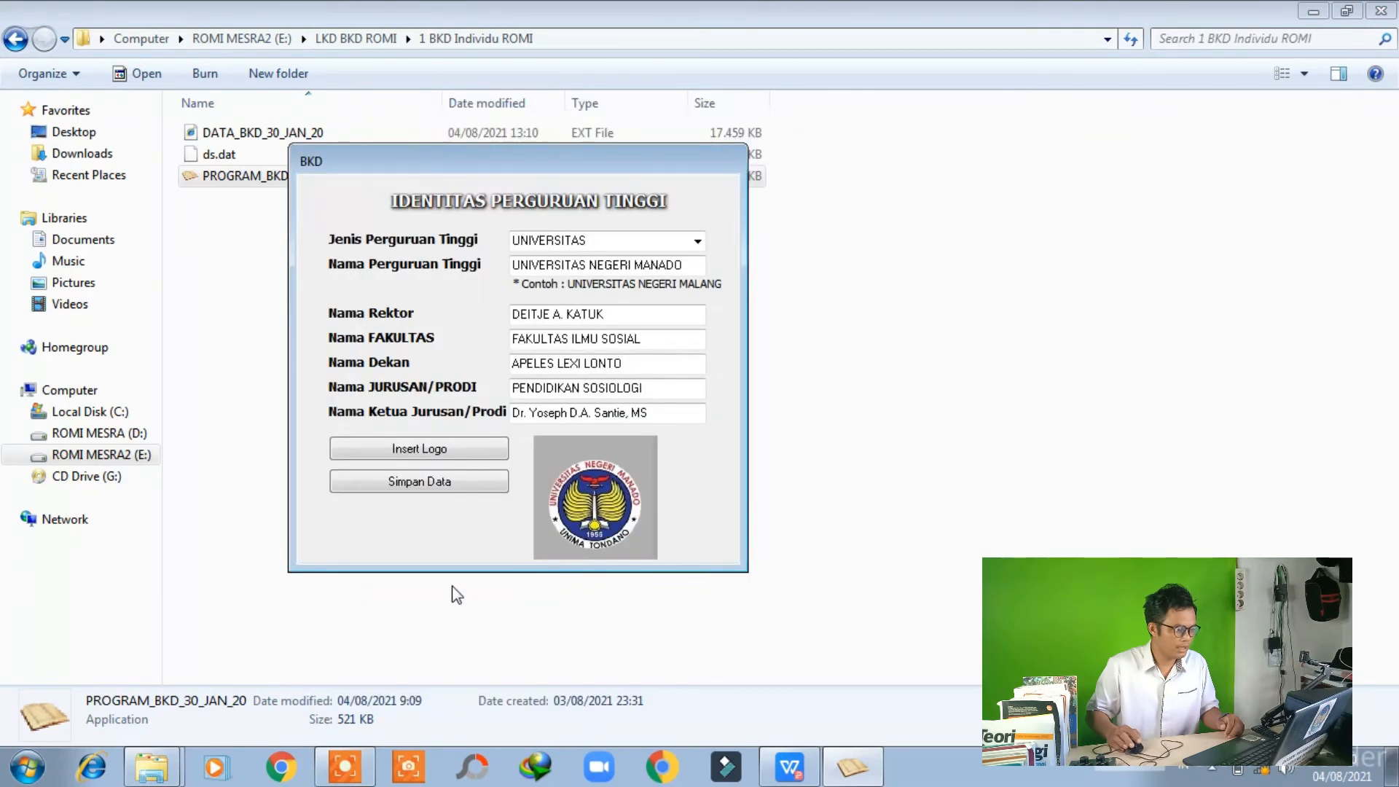
{"action": "left_click", "coordinate": [658, 414]}
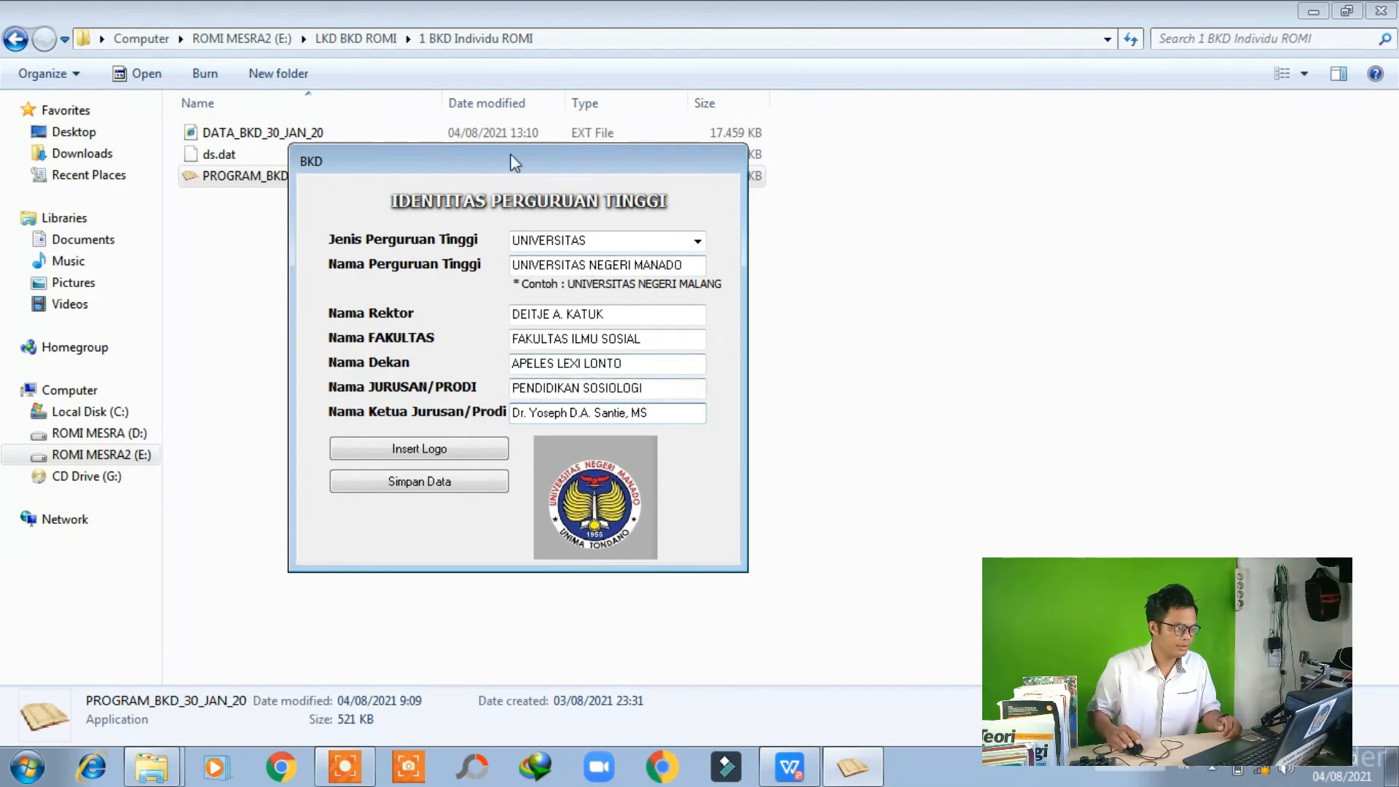
{"action": "left_click", "coordinate": [436, 484]}
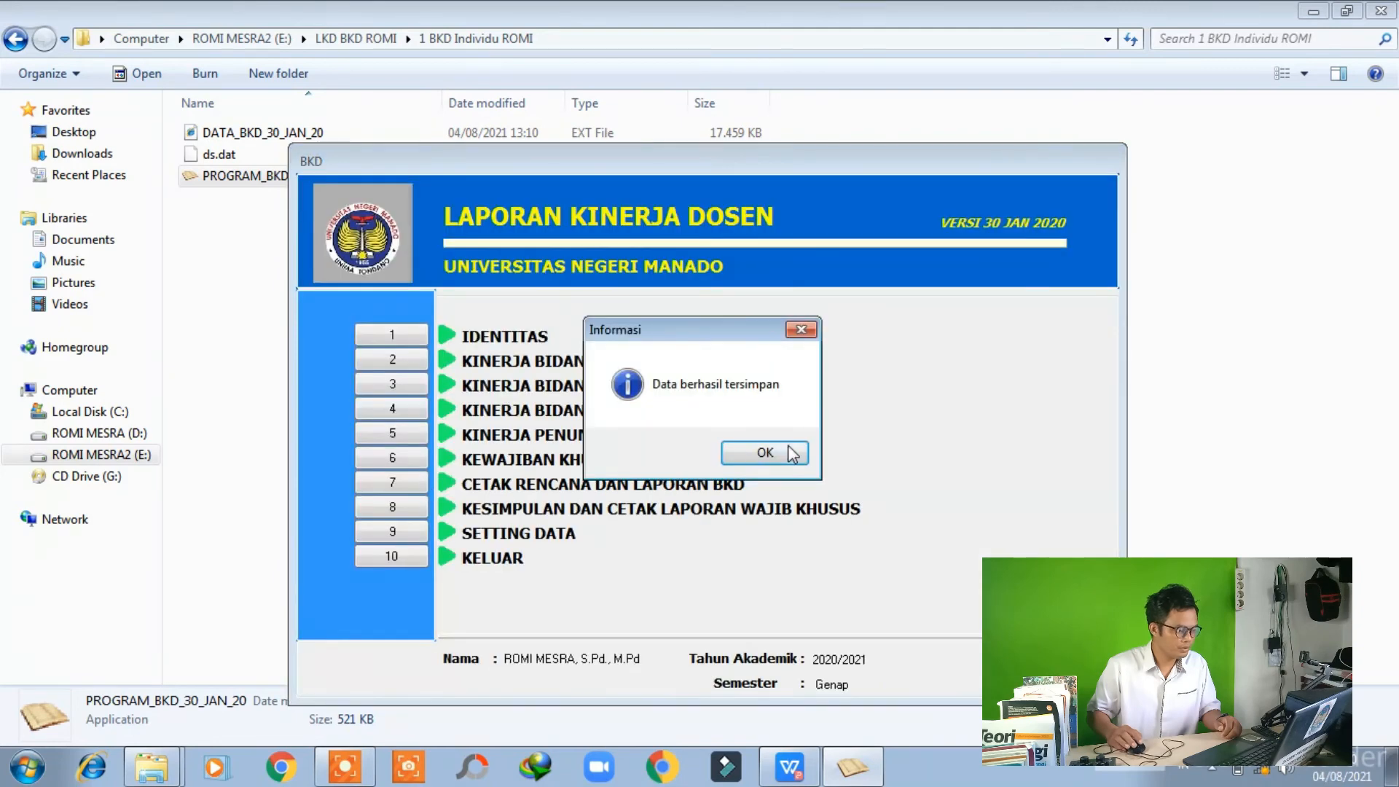
{"action": "key", "text": "Return"}
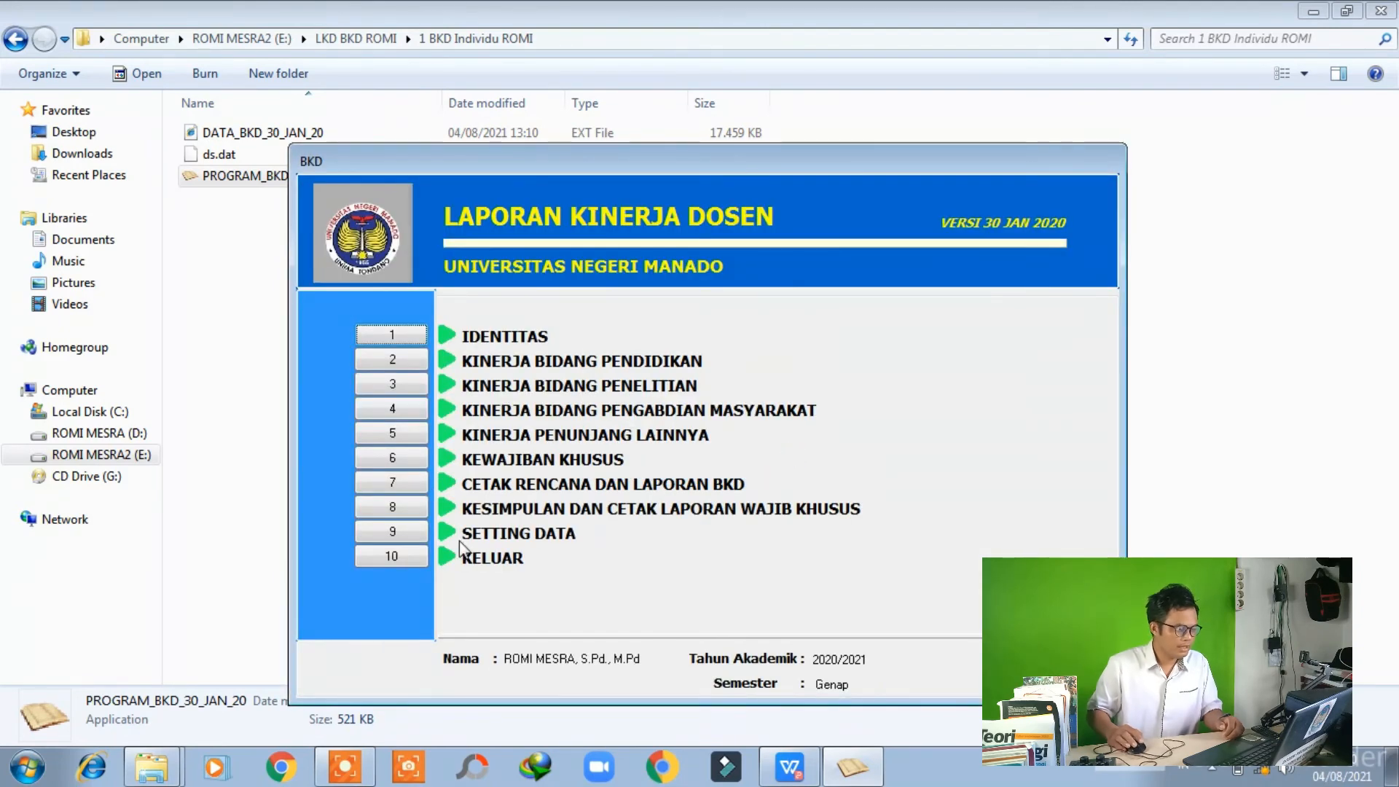